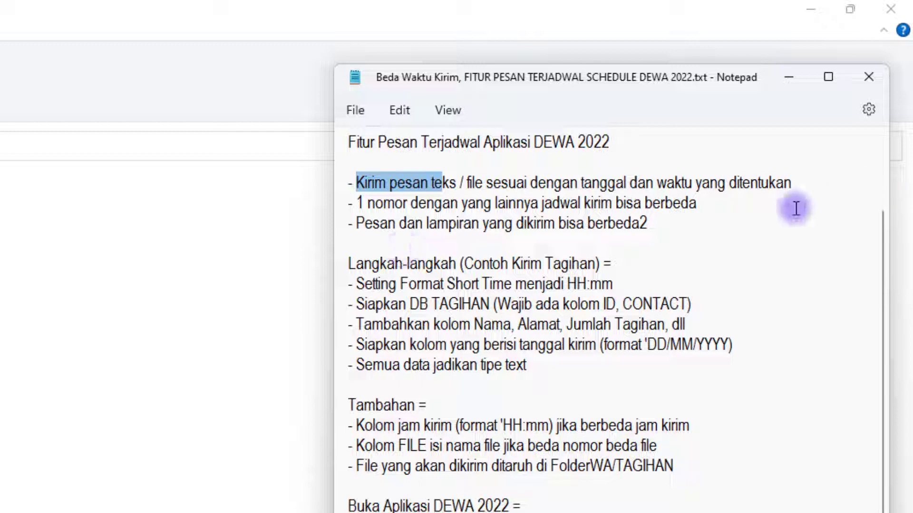
- Read the notes on the billing example and the required HH:mm short time format
click(509, 264)
drag(510, 263, 595, 265)
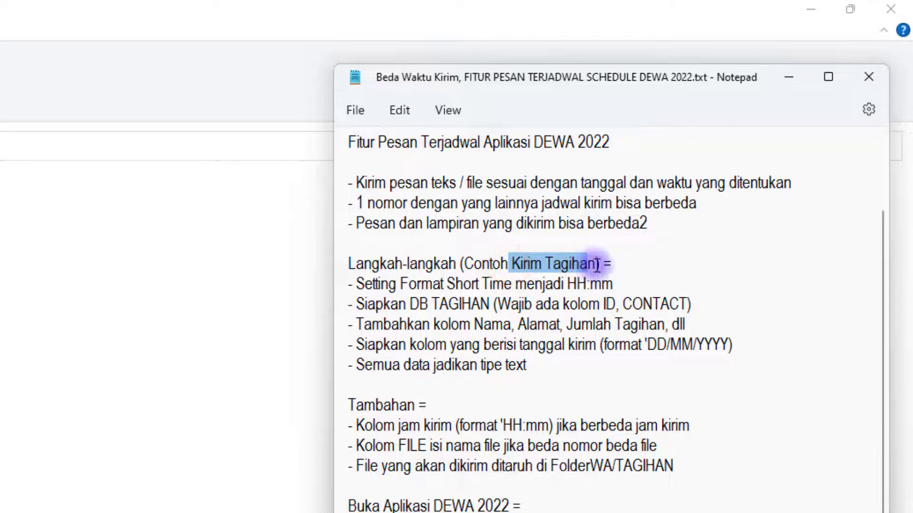
click(596, 264)
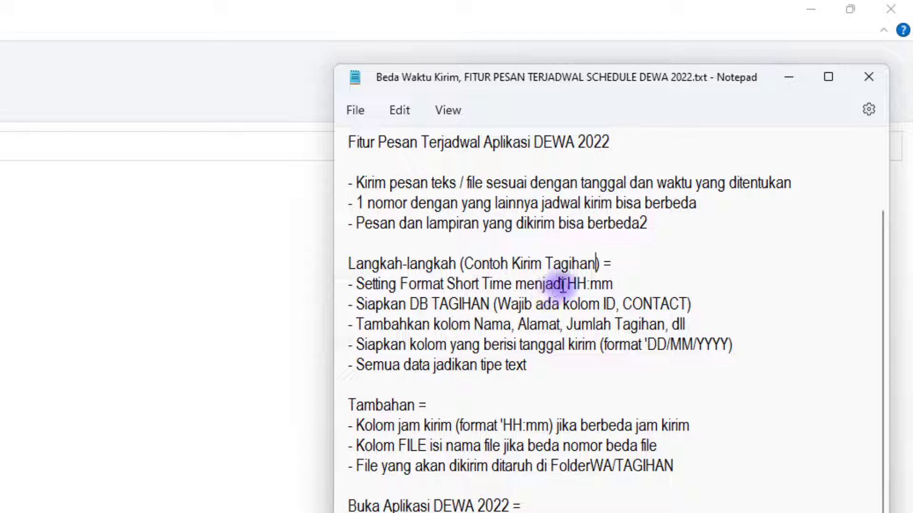
drag(568, 283, 585, 284)
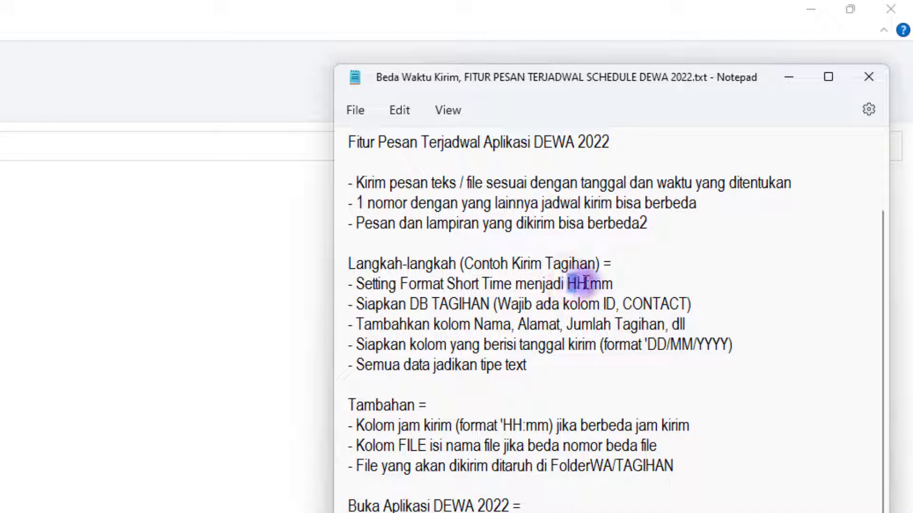
click(621, 284)
double_click(621, 284)
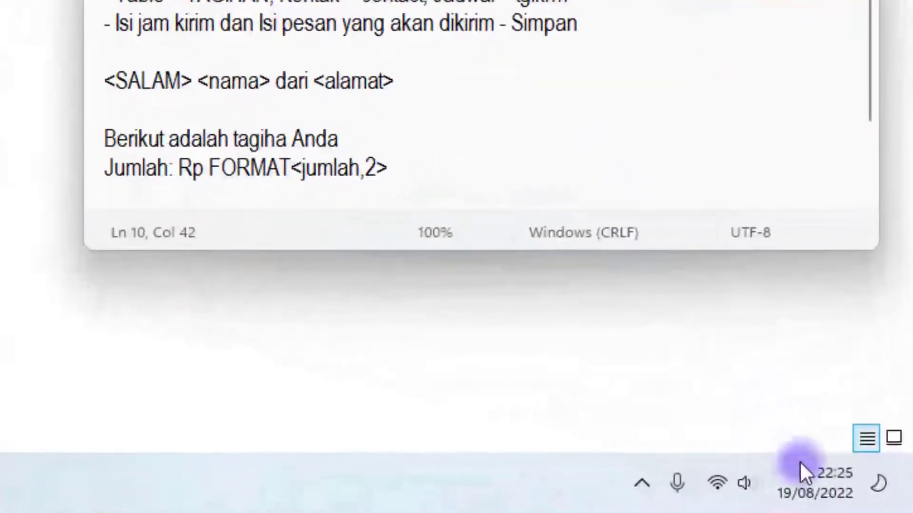
- Open the regional date and time format settings by way of the system's additional clocks and calendar settings
right_click(879, 500)
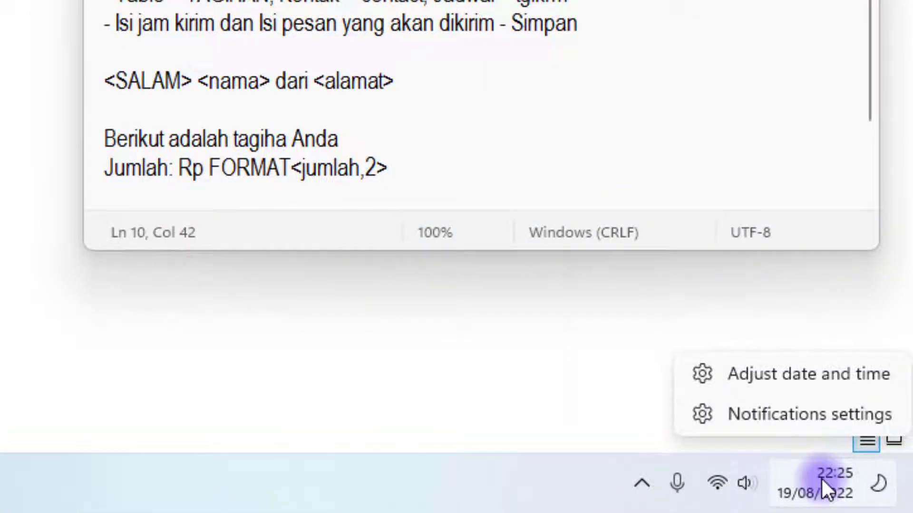
click(765, 381)
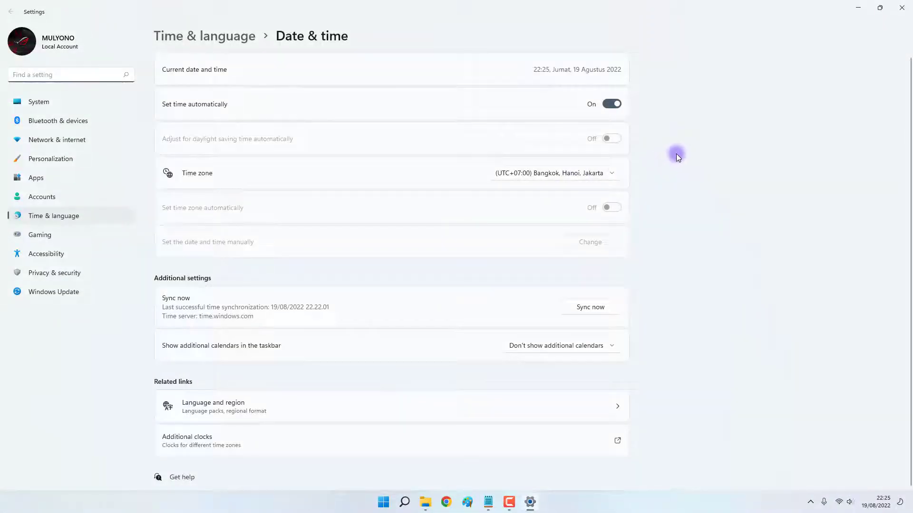
scroll(674, 164, down, 1)
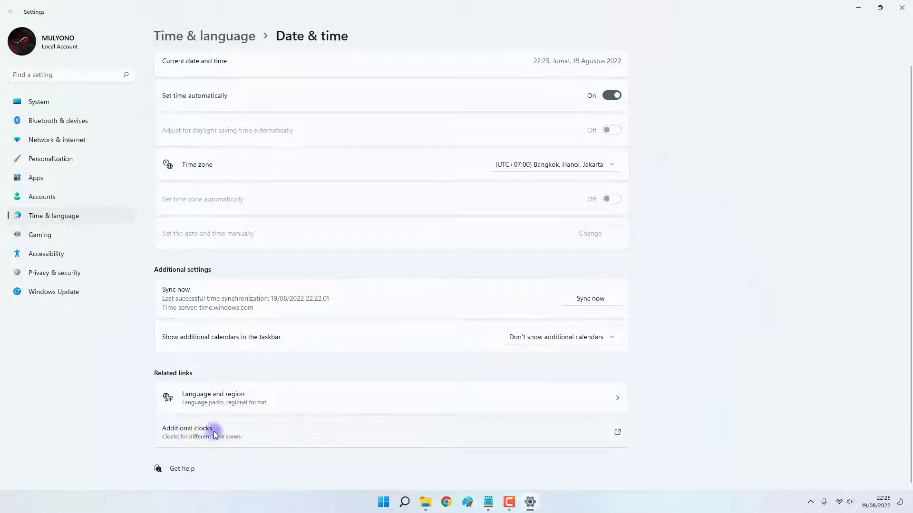
click(238, 432)
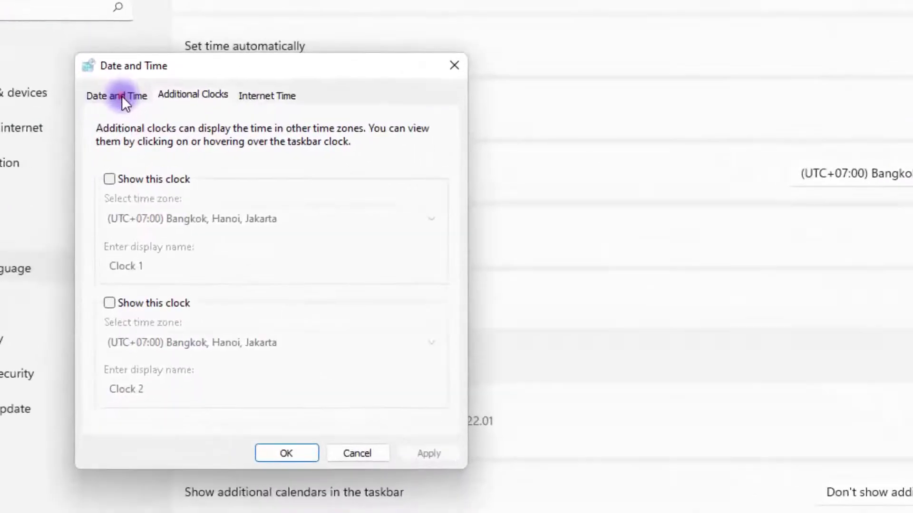
click(125, 111)
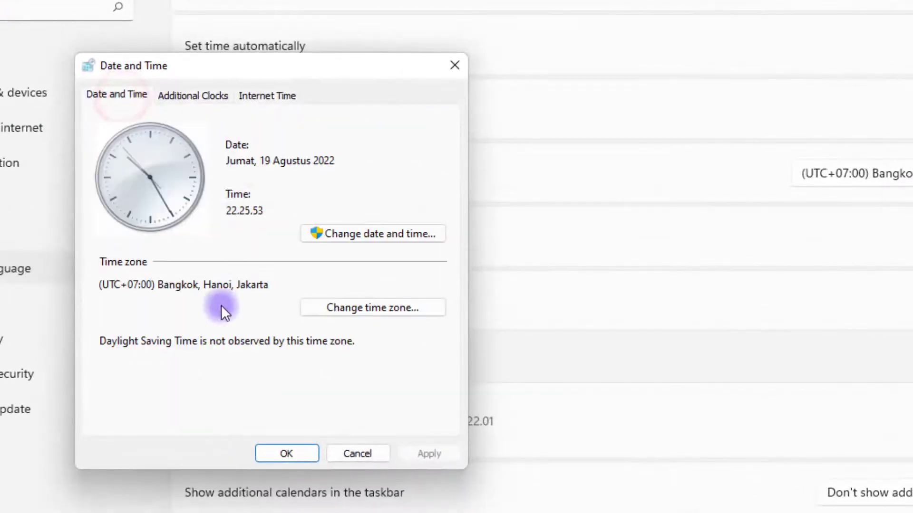
click(357, 233)
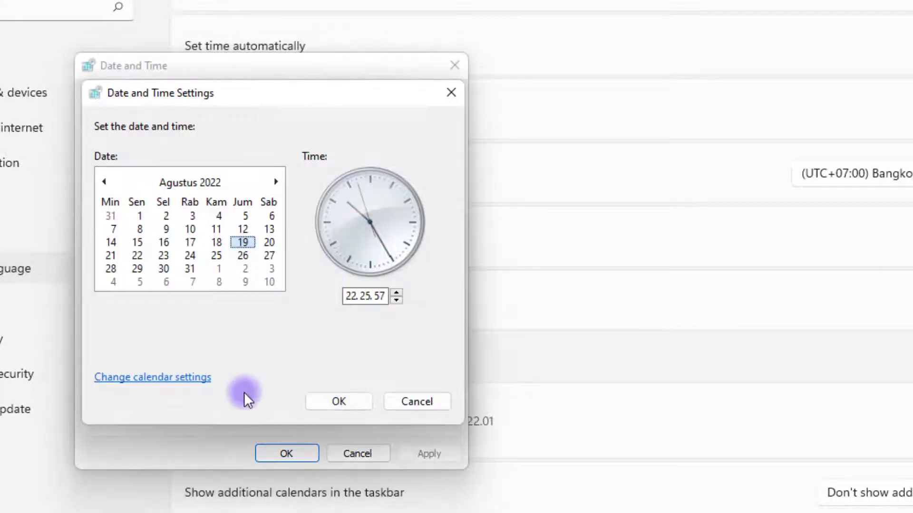
click(151, 387)
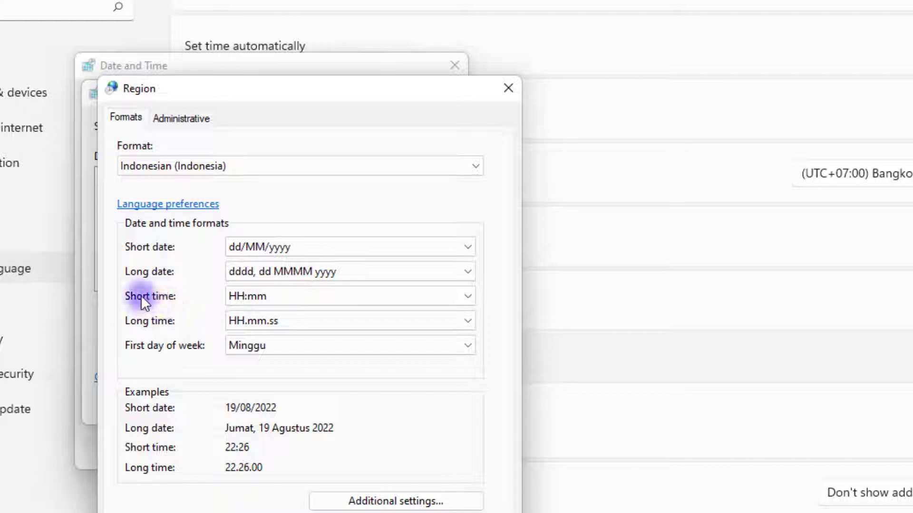
- Try the short time format HH.mm and set it back to HH:mm
click(254, 298)
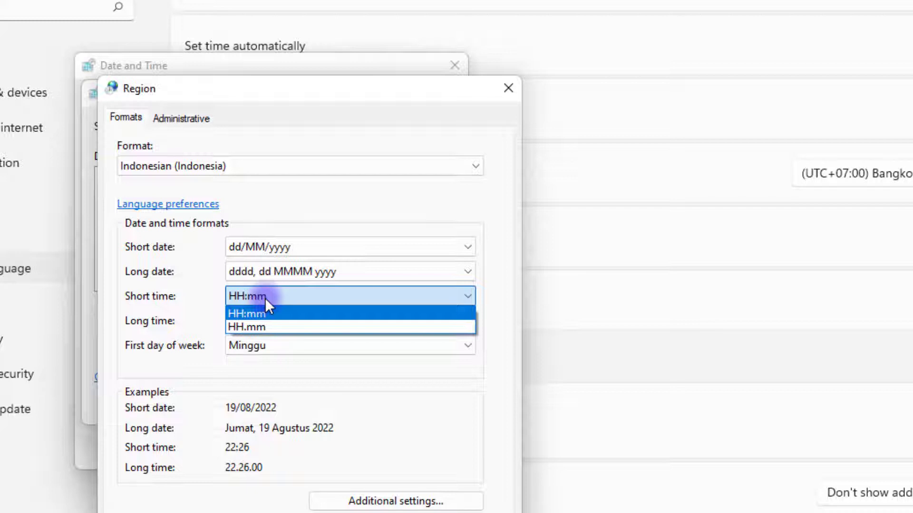
click(264, 326)
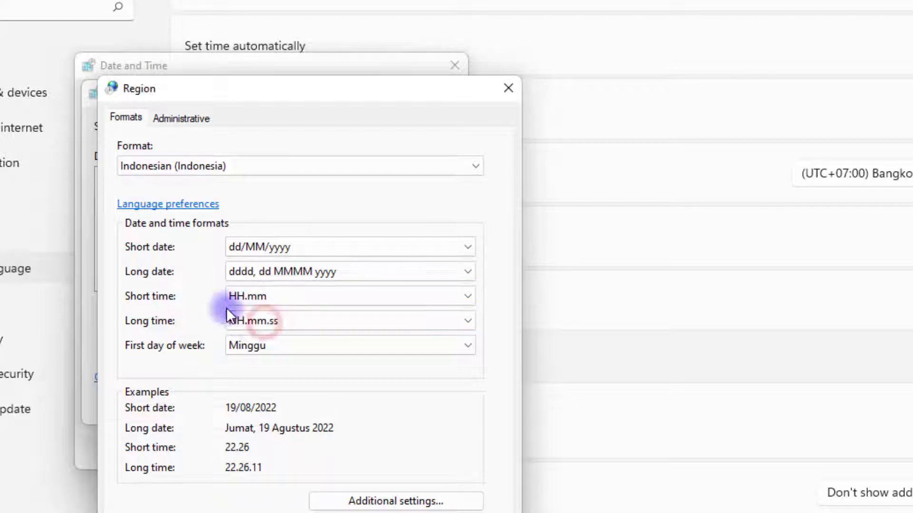
click(281, 298)
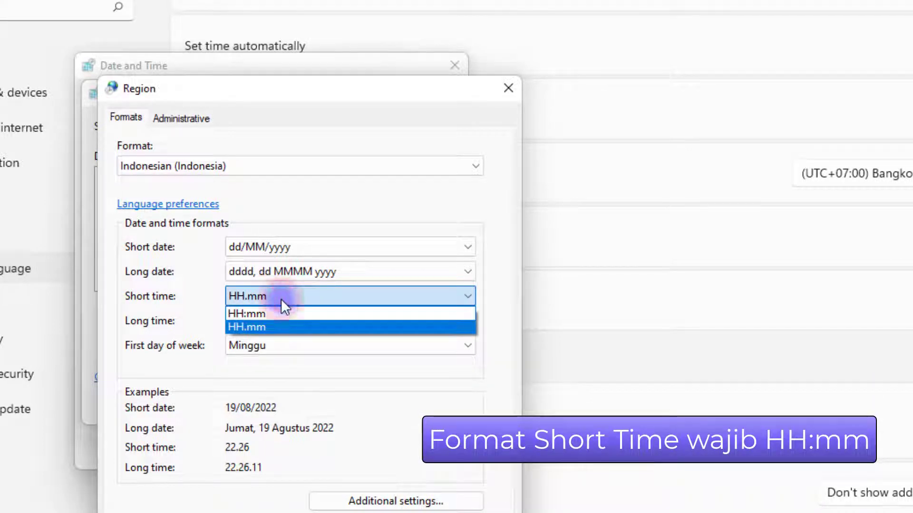
click(263, 315)
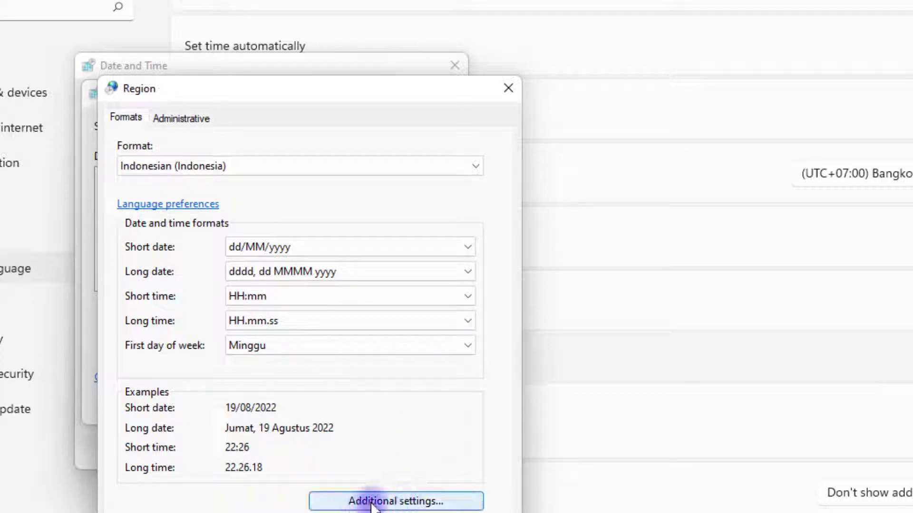
- Check the short time entry in the custom time formats and accept it as HH:mm
click(386, 502)
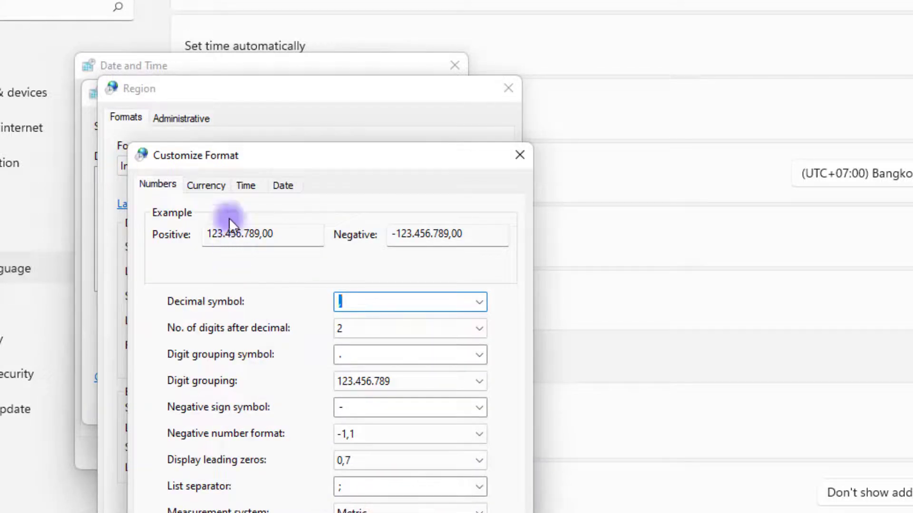
click(246, 186)
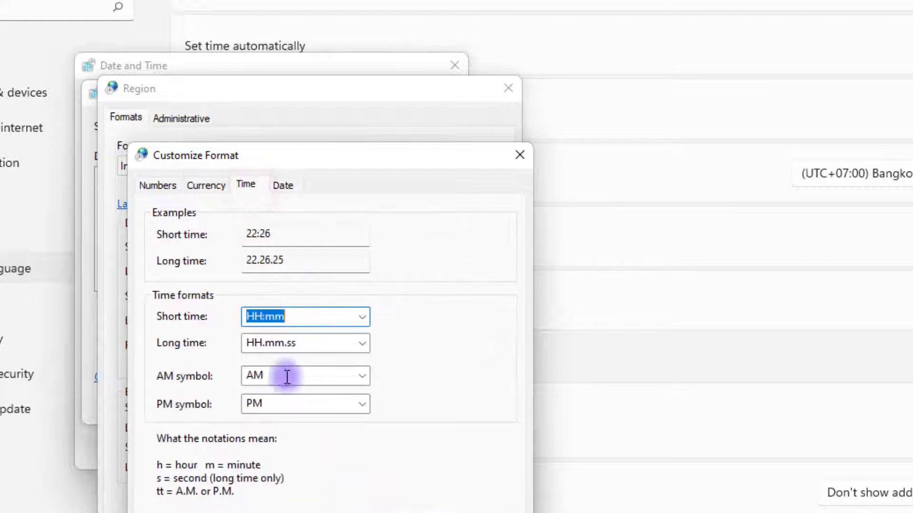
double_click(264, 317)
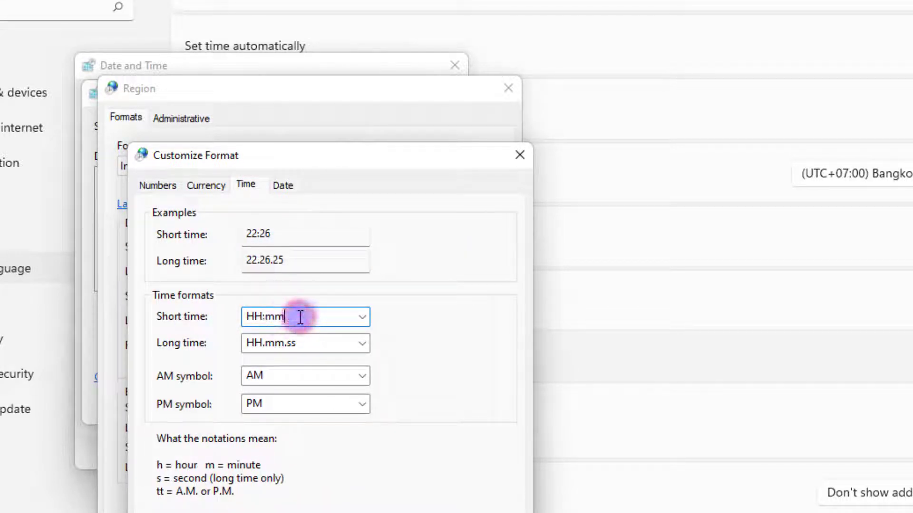
drag(298, 315, 229, 317)
drag(302, 316, 233, 317)
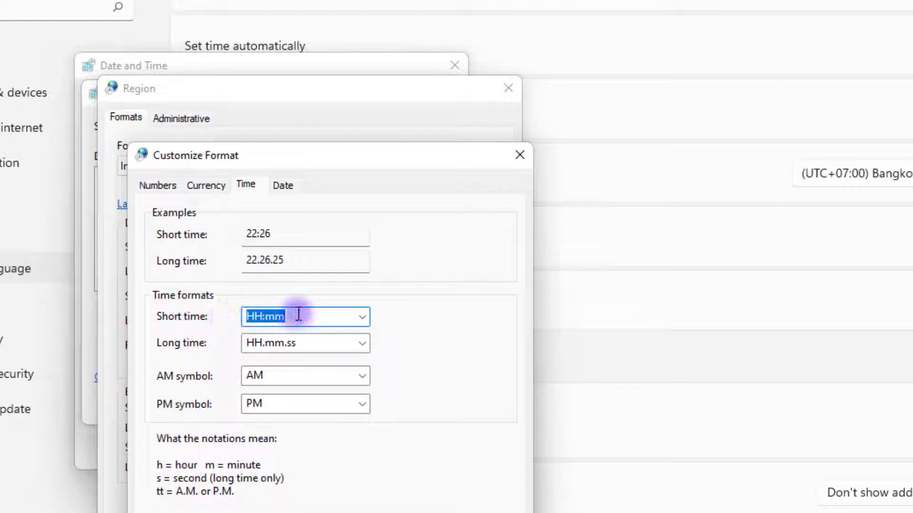
key(Return)
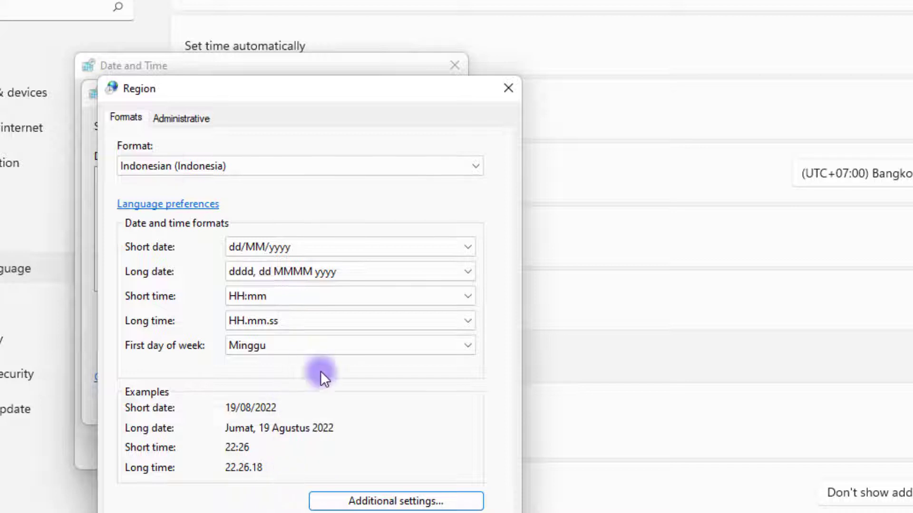
- Apply HH:mm as the short time format, accept the date and time settings, and close the Settings window
click(362, 294)
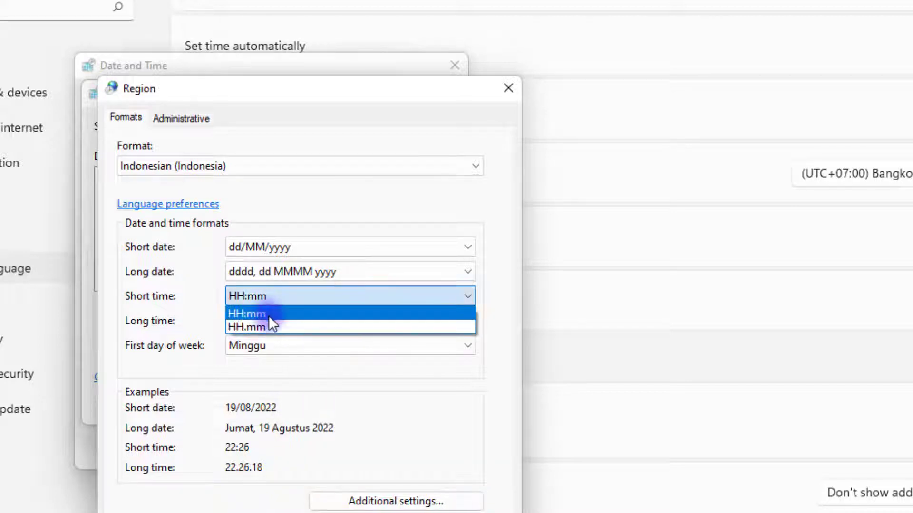
click(251, 314)
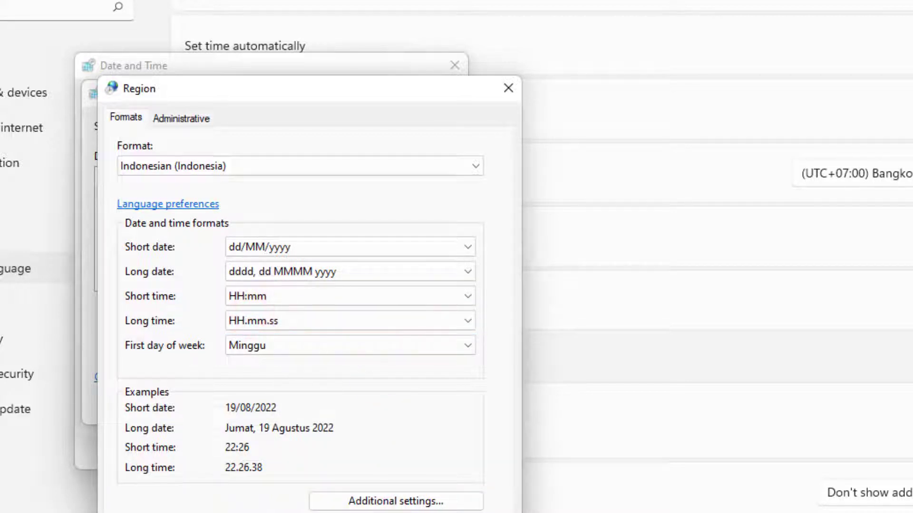
key(Return)
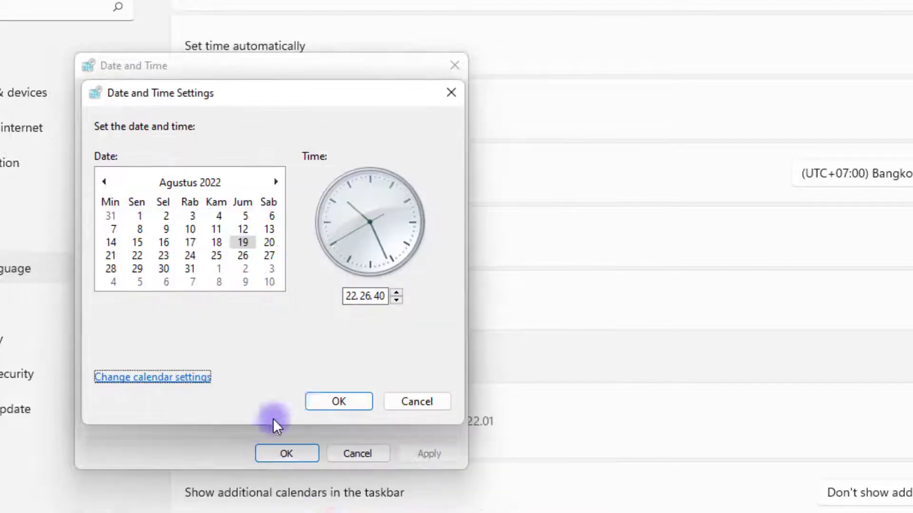
click(324, 398)
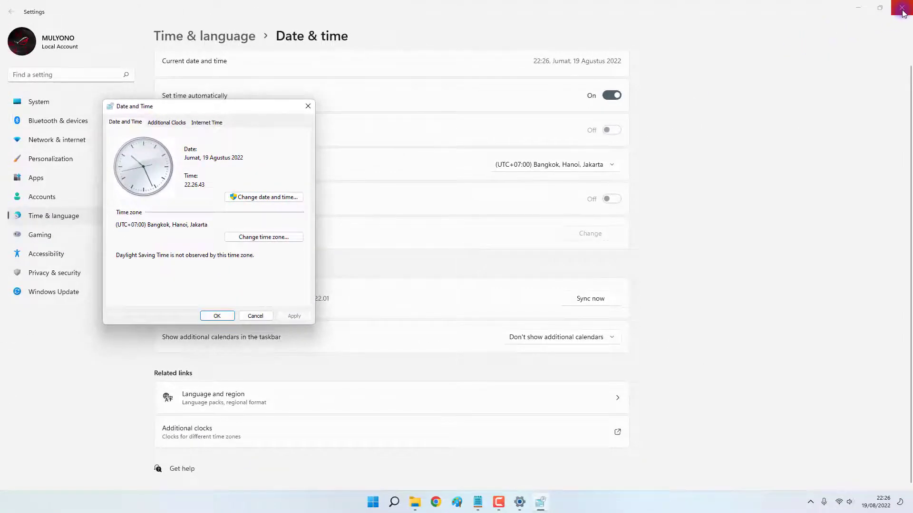
click(901, 5)
drag(281, 108, 529, 246)
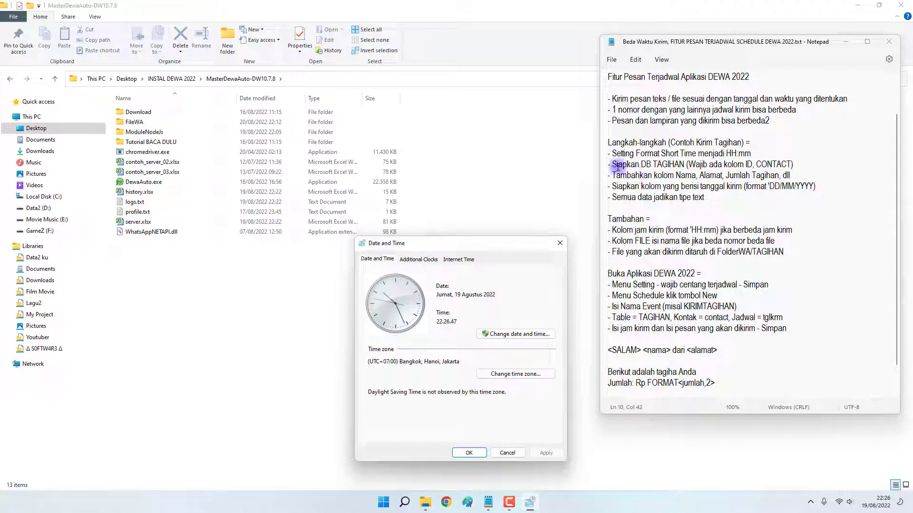
- Read in the notes which database sheet and mandatory columns have to be prepared for the billing messages
drag(614, 165, 657, 165)
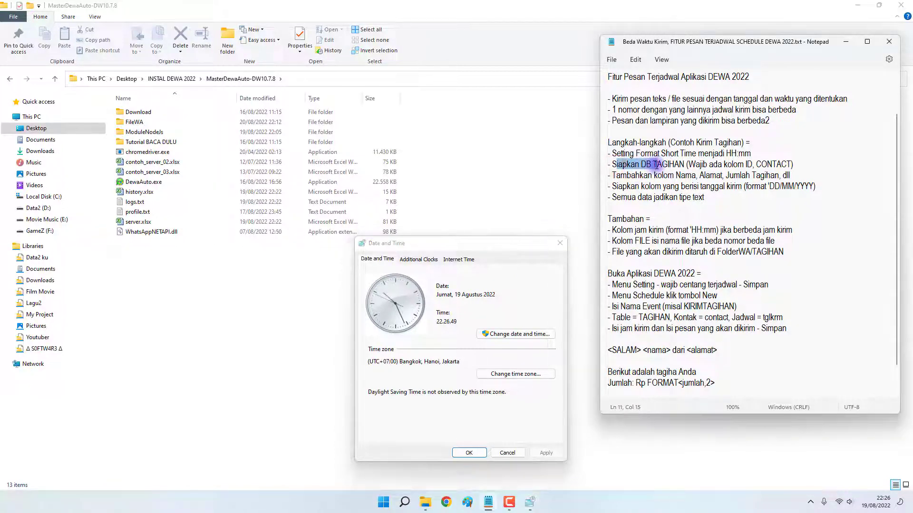
click(665, 165)
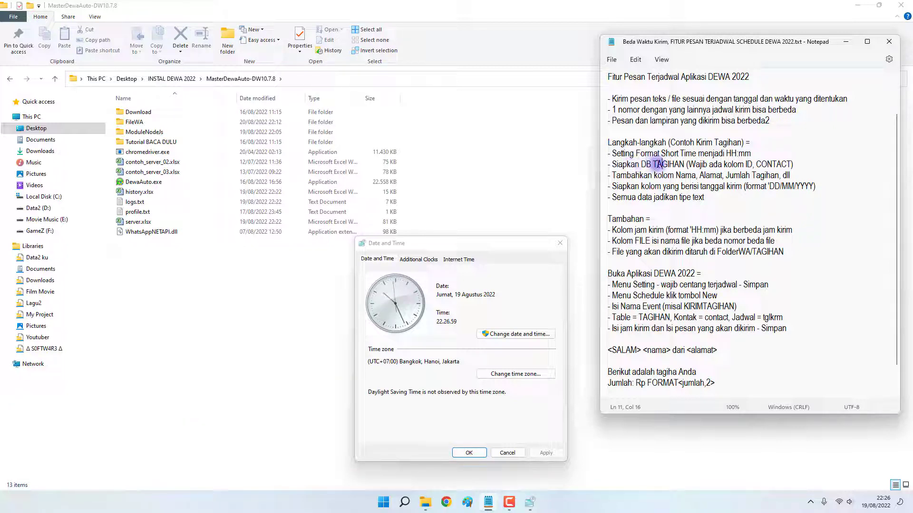
drag(654, 164, 676, 164)
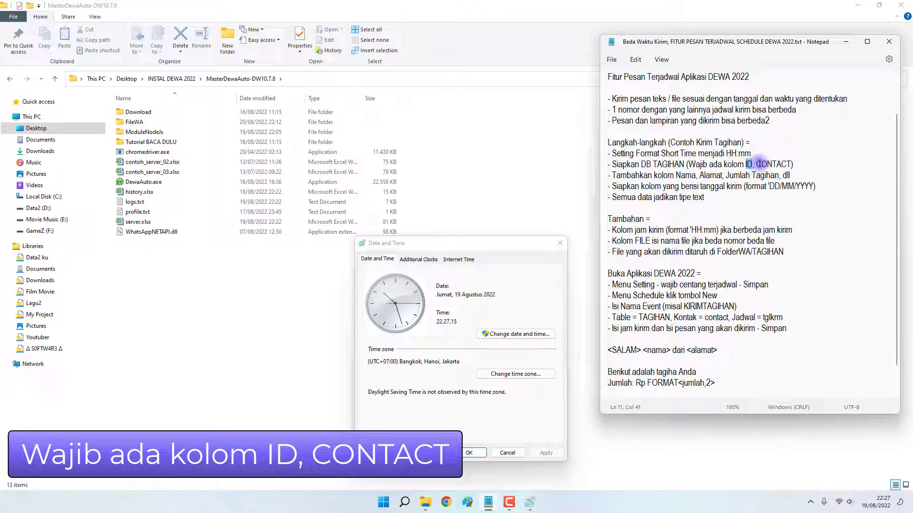
drag(755, 164, 792, 164)
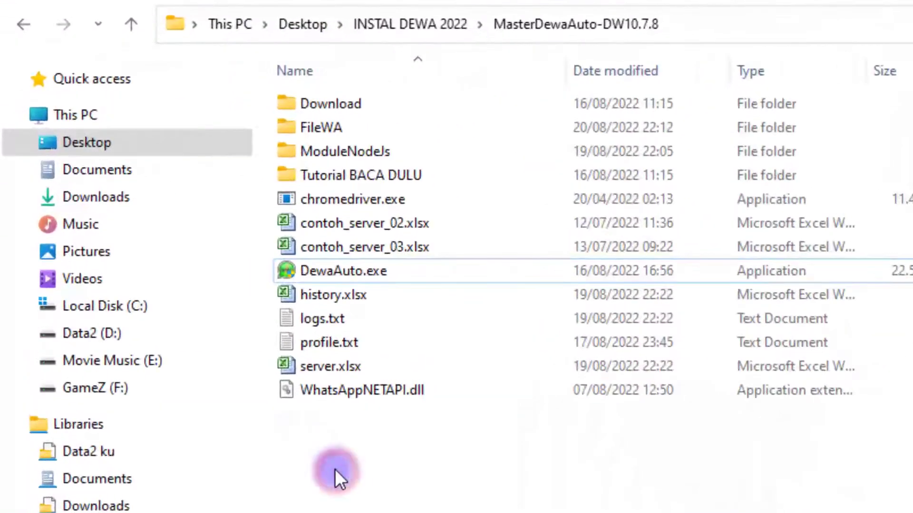
- Open the server.xlsx workbook from the MasterDewaAuto-DW10.7.8 folder and show the name of its TAGIHAN sheet
click(145, 269)
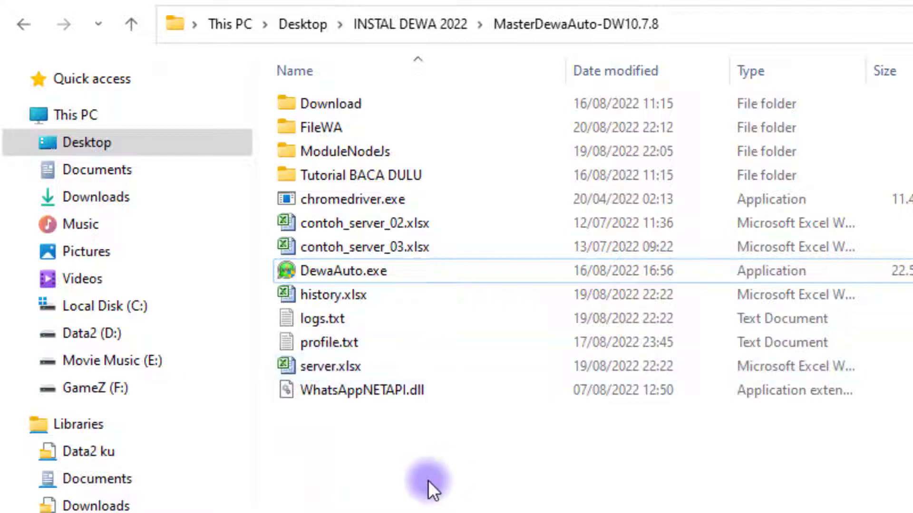
double_click(378, 366)
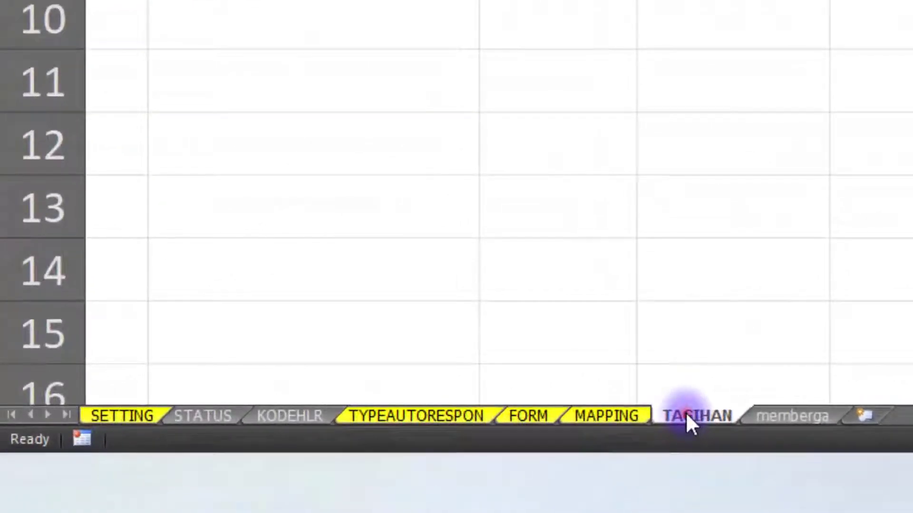
double_click(690, 419)
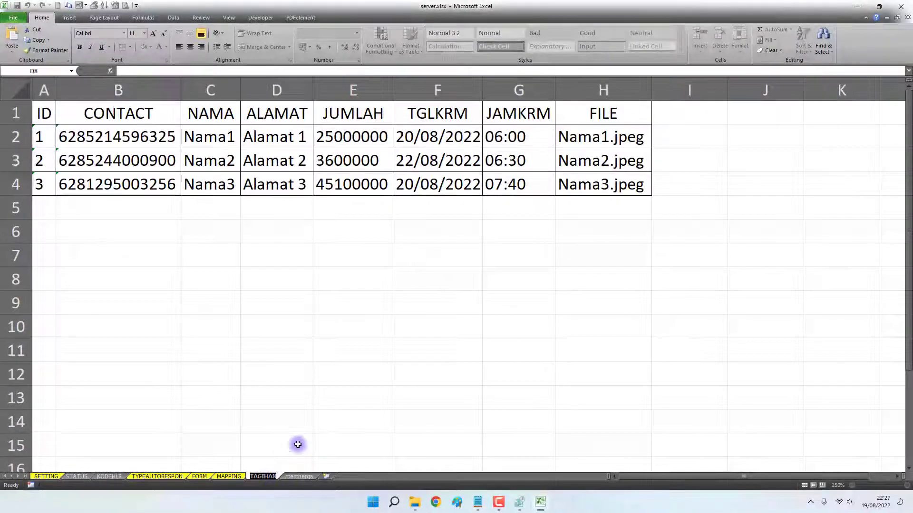
click(265, 405)
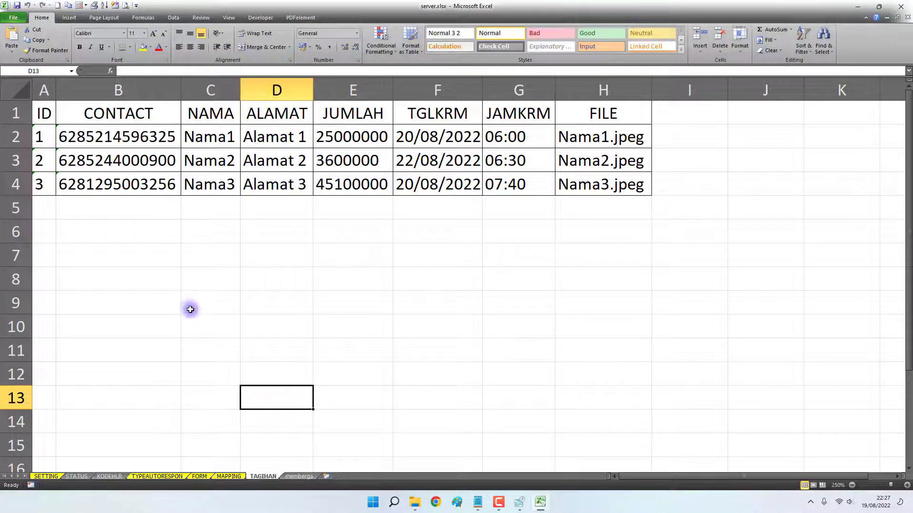
- Compare the notes' mandatory columns with the TAGIHAN sheet by selecting its ID and CONTACT headers
click(477, 501)
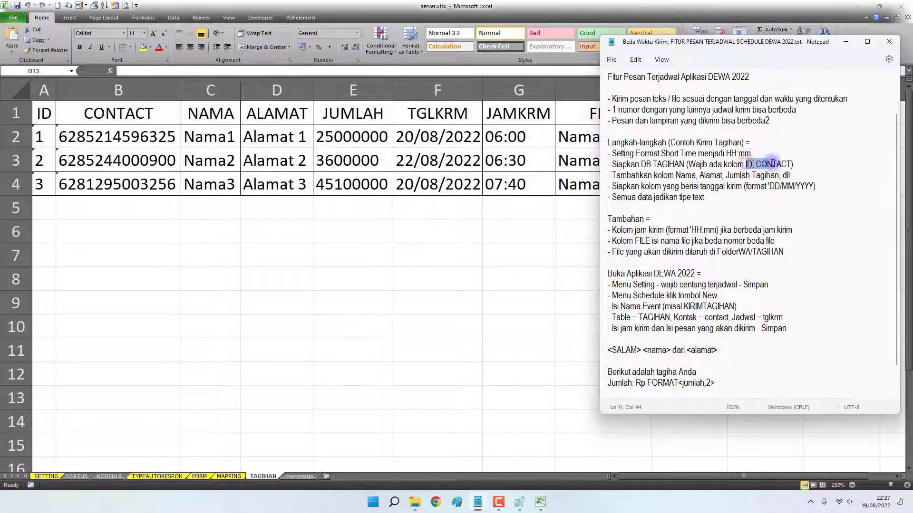
click(270, 224)
drag(44, 118, 77, 117)
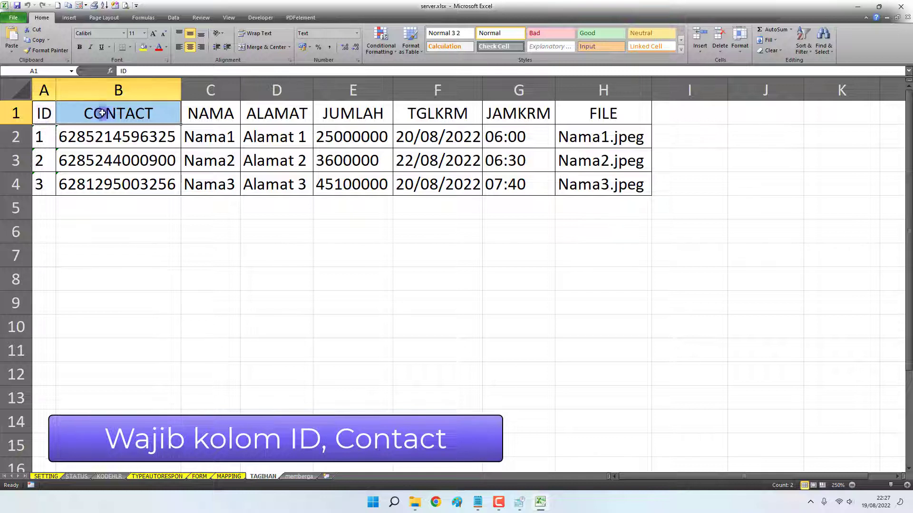
- Fill the ID and CONTACT header cells yellow and select the ID values in A2:A4
click(143, 46)
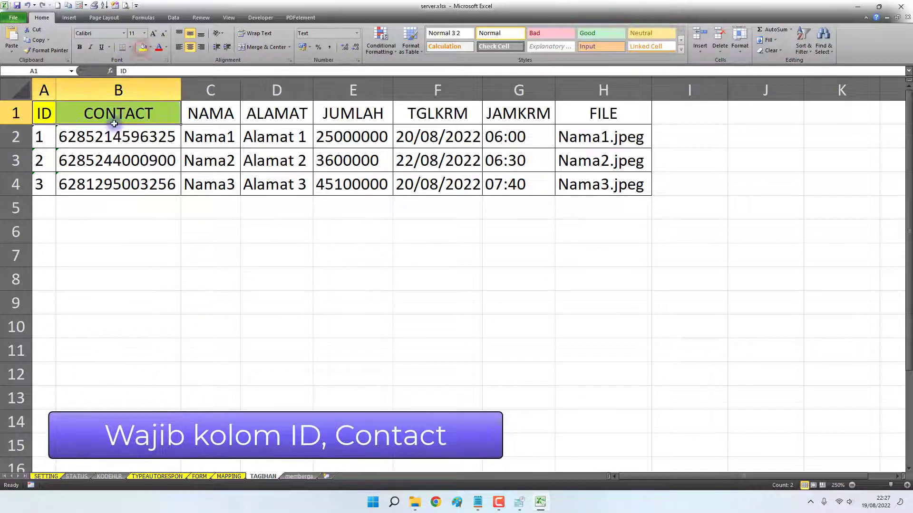
click(63, 129)
drag(42, 137, 43, 180)
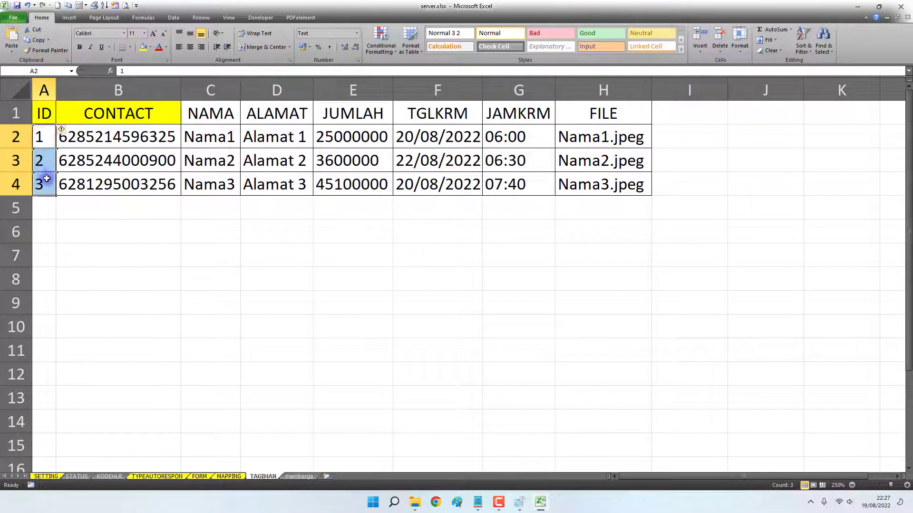
- Store the first contact number in B2 as text with a leading apostrophe, and select the contact numbers in B2:B4
click(108, 138)
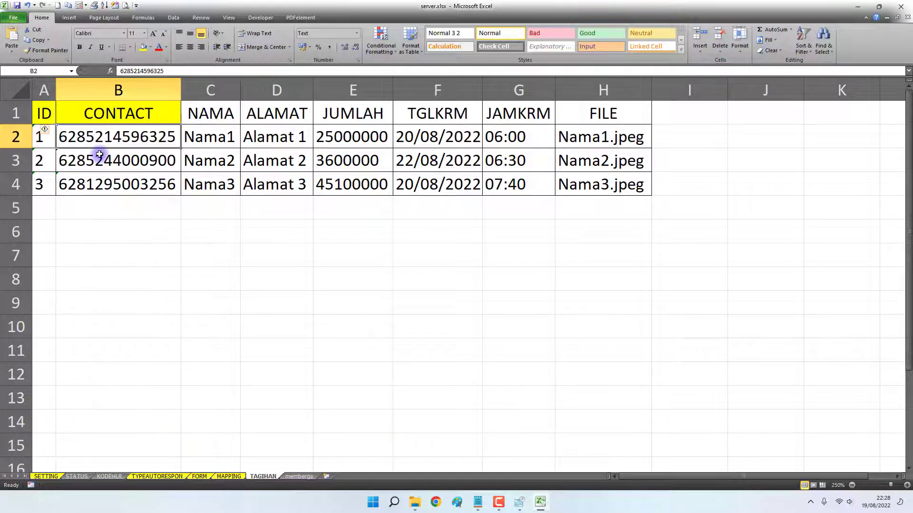
double_click(70, 137)
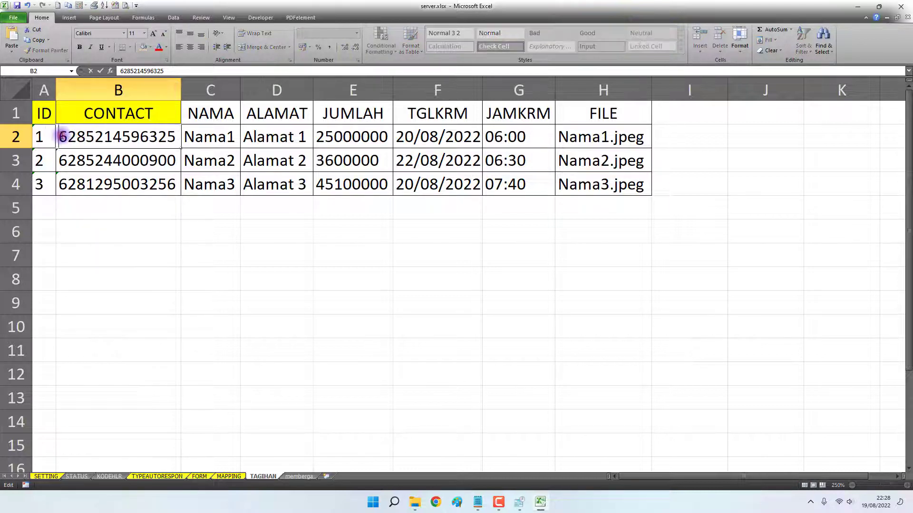
text(')
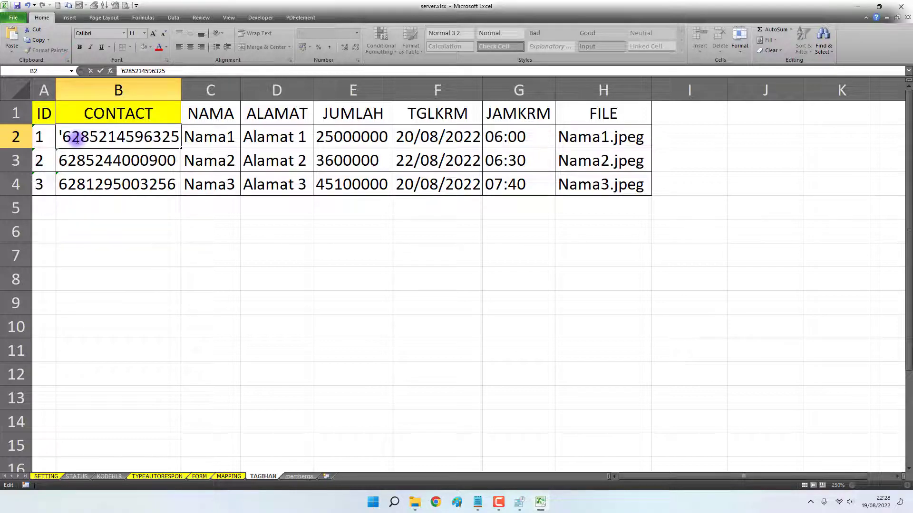
key(Return)
drag(98, 137, 104, 179)
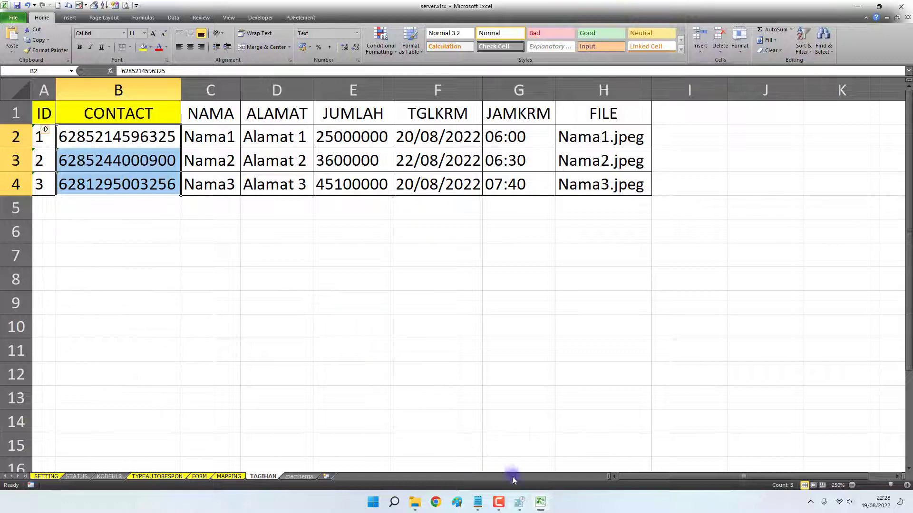
- Check the notes' additional columns against the NAMA, ALAMAT and JUMLAH columns of the TAGIHAN sheet
click(480, 501)
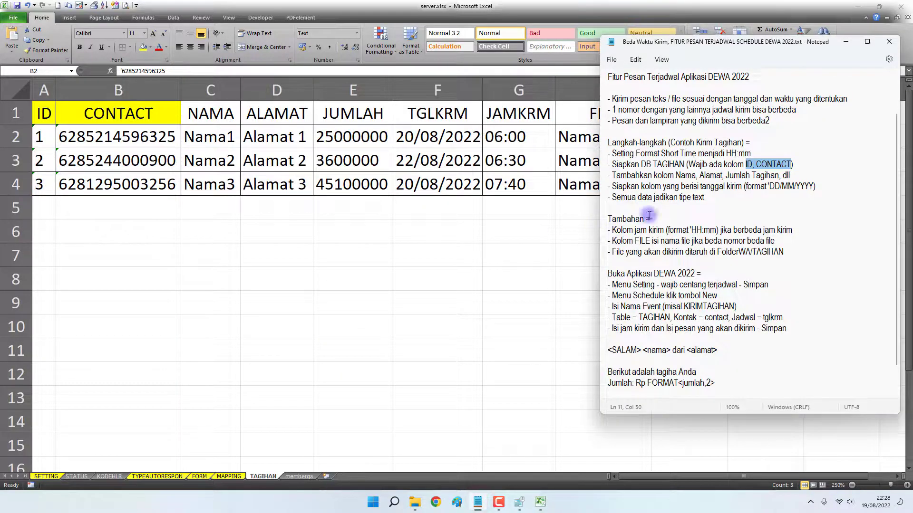
drag(612, 175, 801, 174)
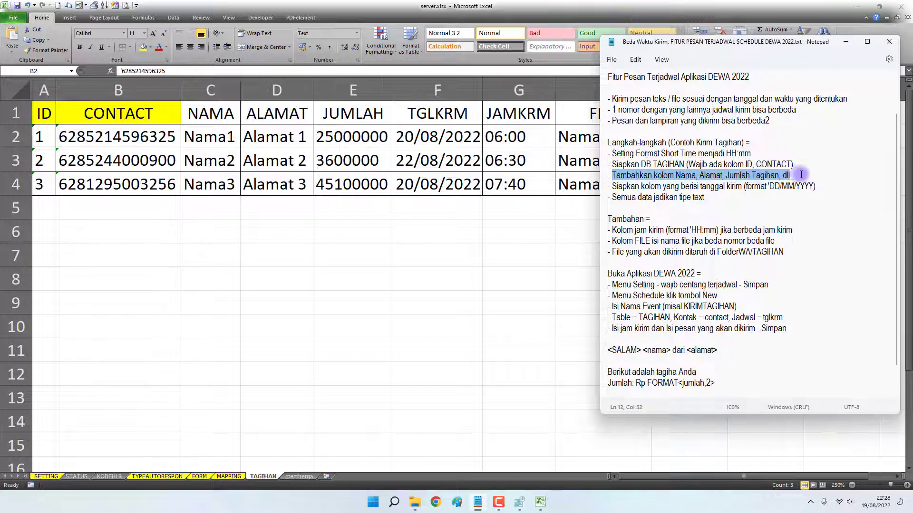
click(317, 176)
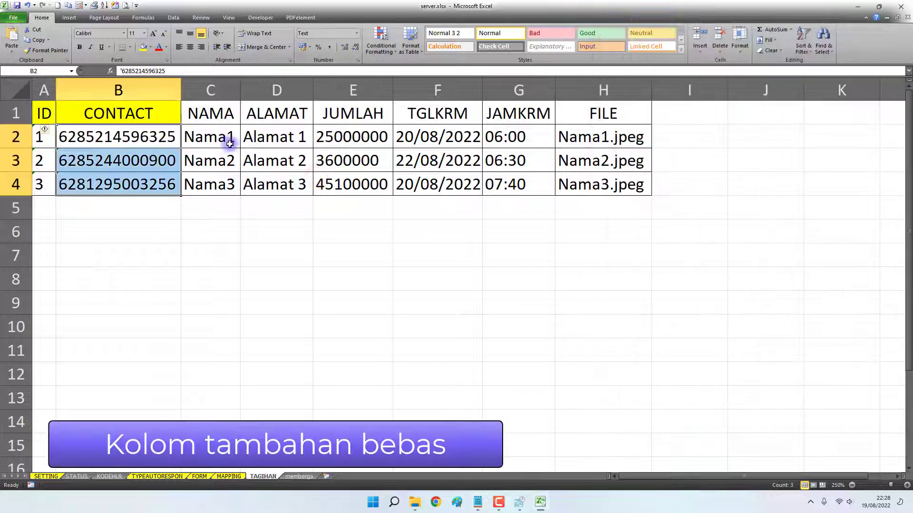
click(210, 110)
click(264, 114)
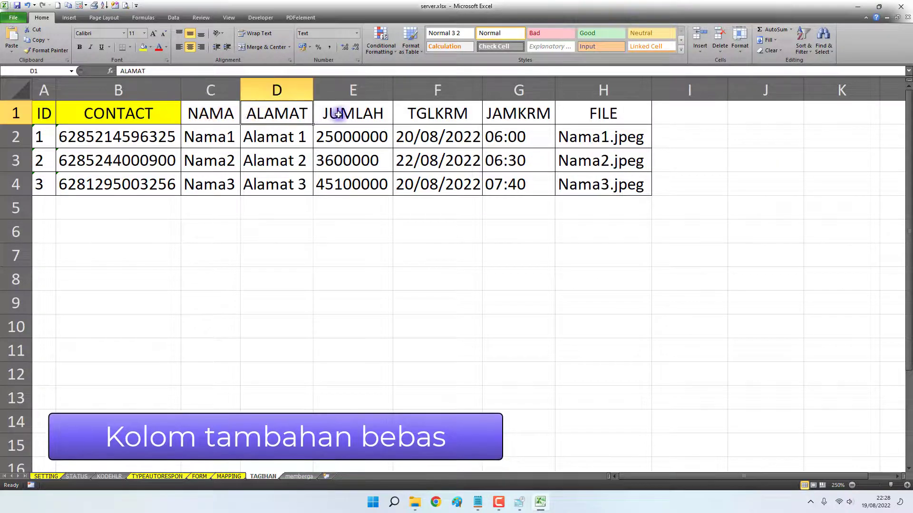
click(341, 114)
drag(210, 113, 350, 175)
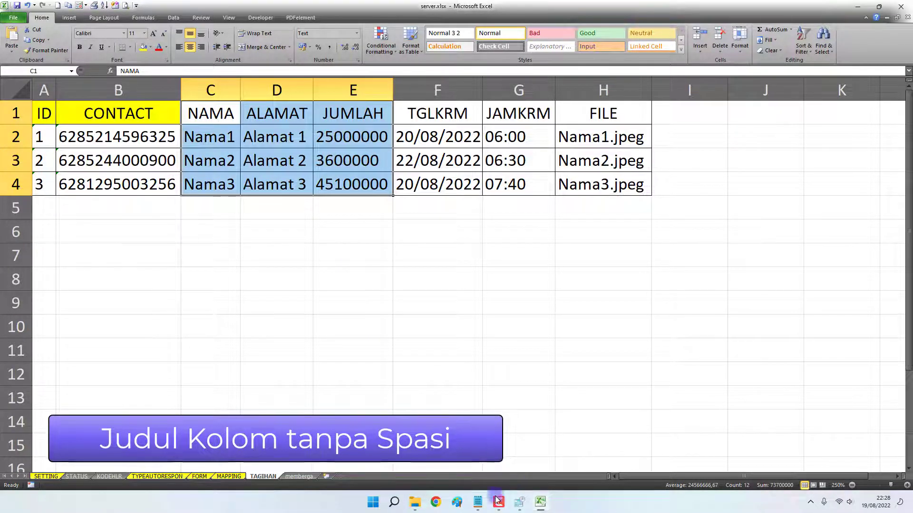
- Compare the notes' send-date column requirement with the TGLKRM column by selecting F1:F4
click(478, 502)
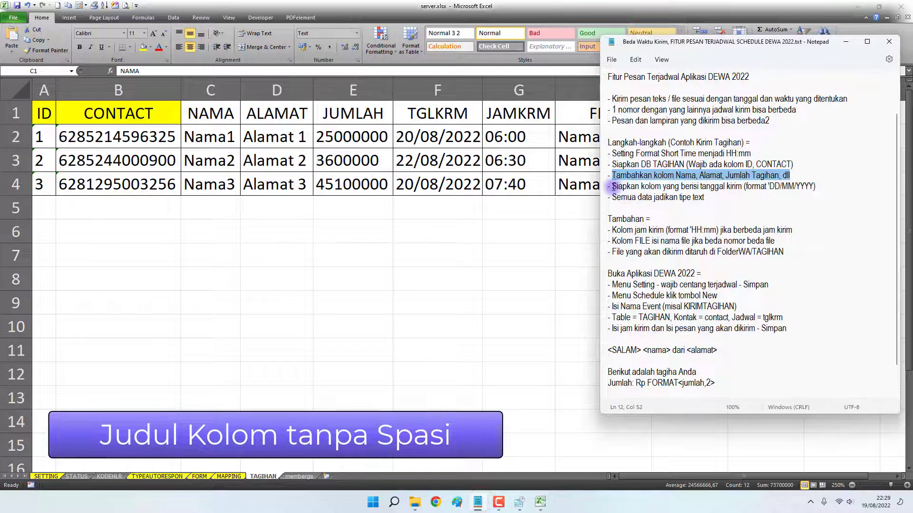
drag(612, 186, 737, 186)
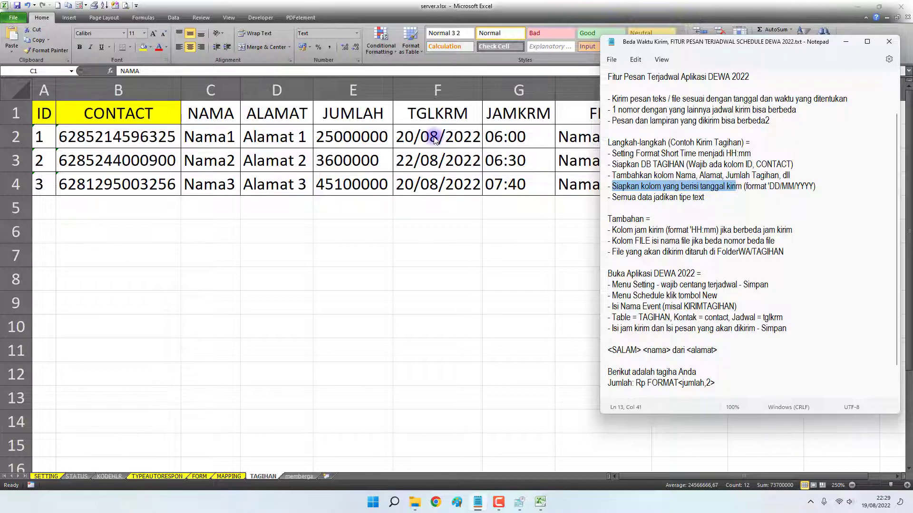
click(474, 163)
drag(442, 116, 441, 171)
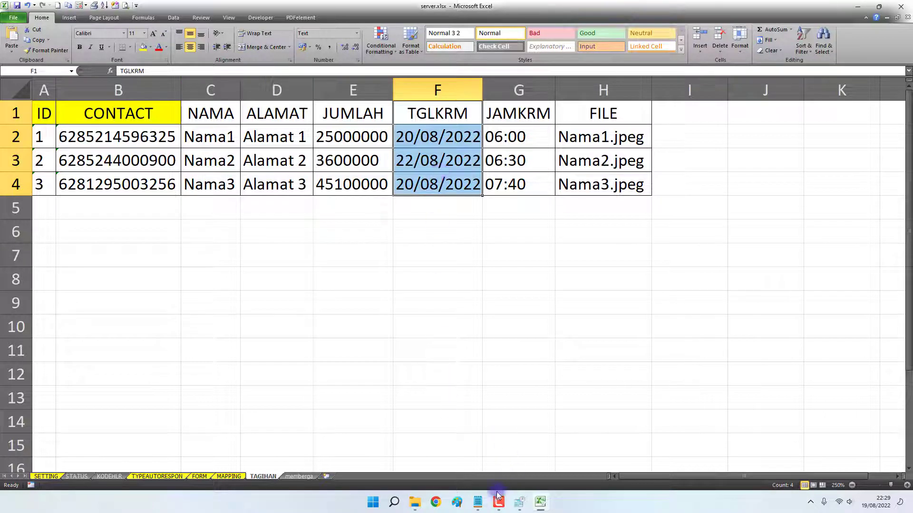
- Read the required send-date format in the notes by highlighting 'DD/MM/YYYY
click(478, 502)
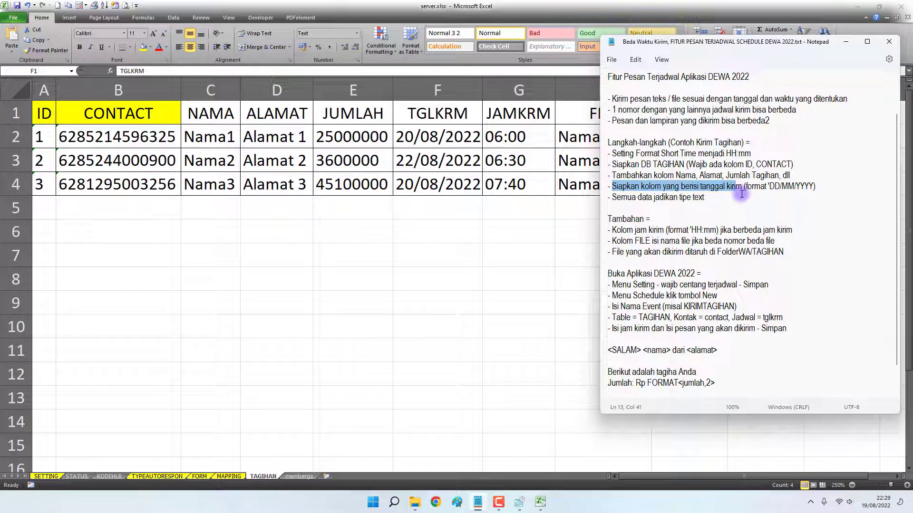
click(771, 187)
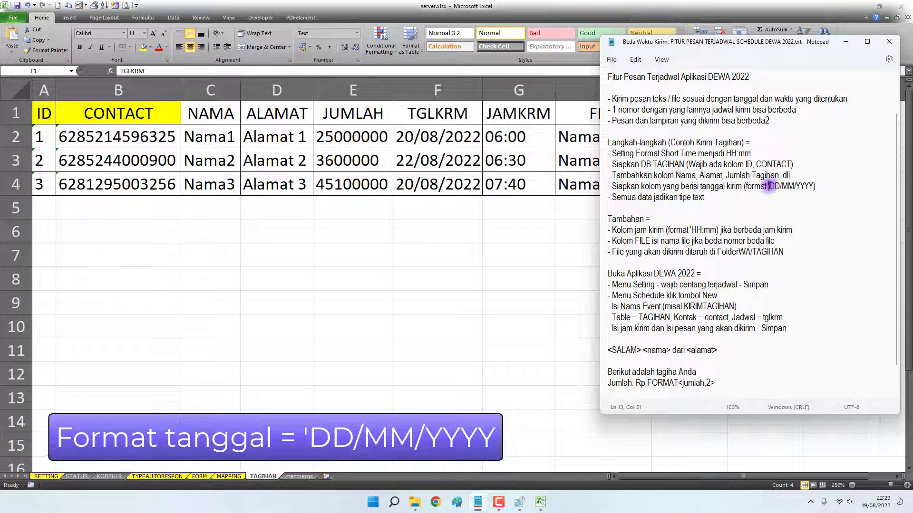
key(Left)
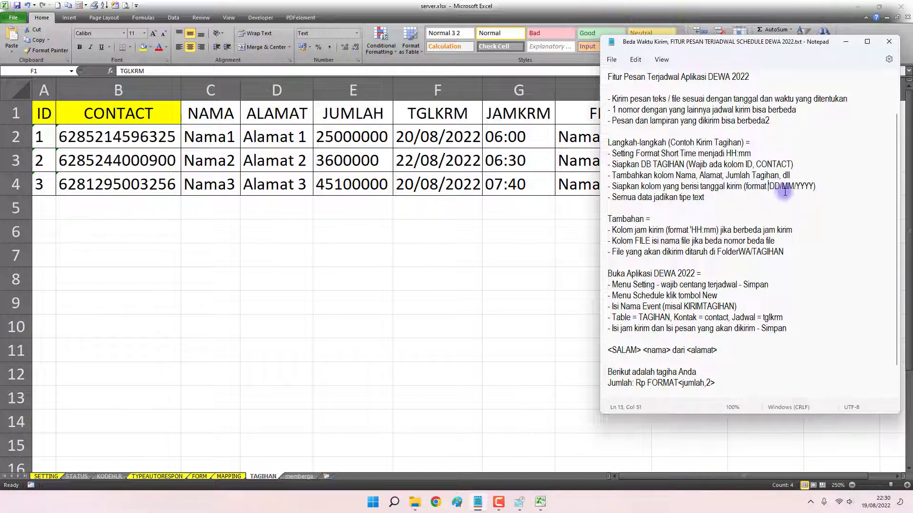
shift+click(814, 186)
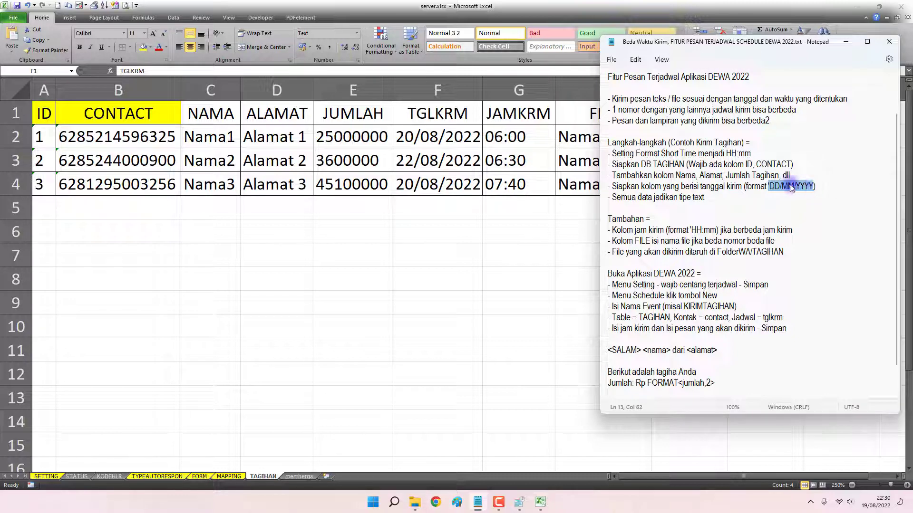
- Enter the TGLKRM dates in F2:F4 as text with a leading apostrophe: '20/08/2022, '22/08/2022 and '20/08/2022
double_click(398, 137)
text(')
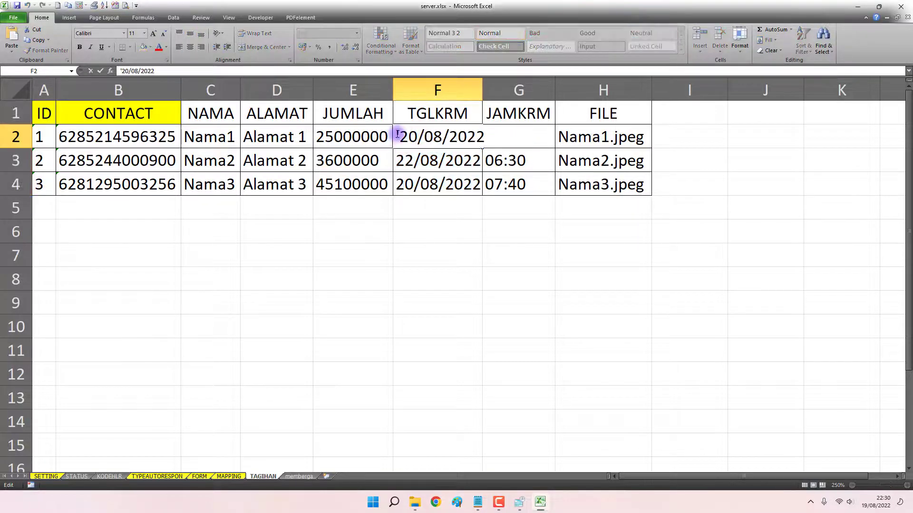
drag(396, 135, 482, 138)
click(402, 161)
double_click(399, 161)
text(')
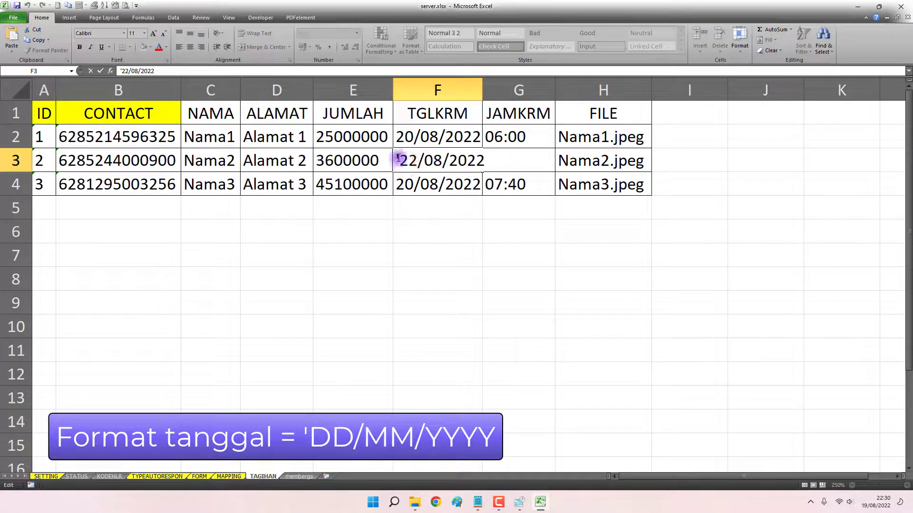
drag(397, 161, 403, 161)
click(401, 158)
click(402, 184)
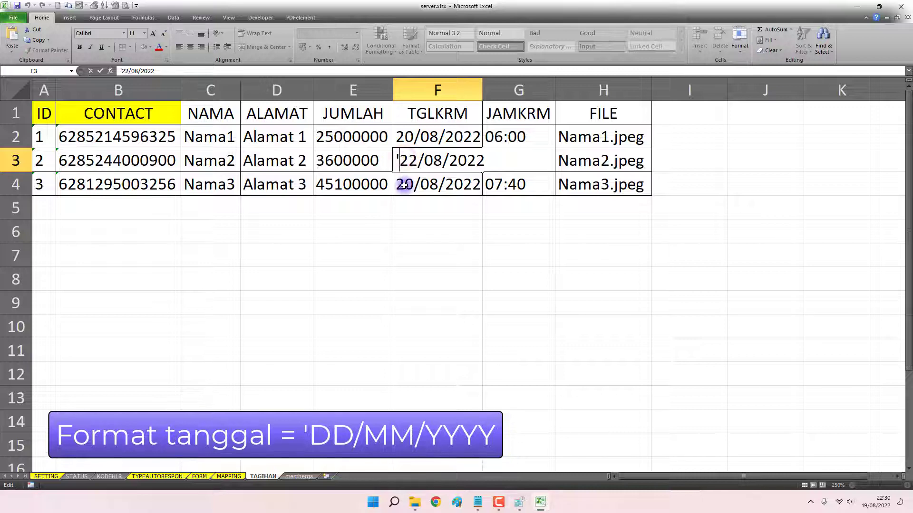
double_click(399, 184)
text(')
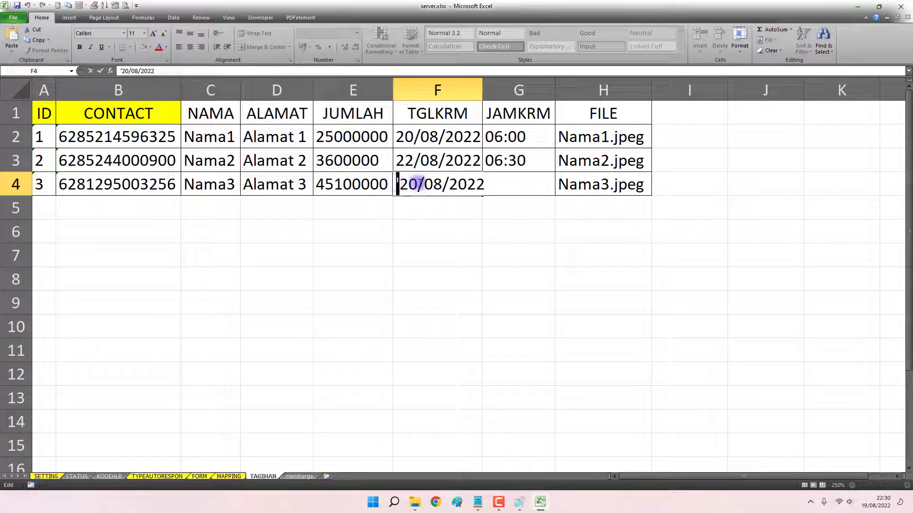
key(ctrl+Return)
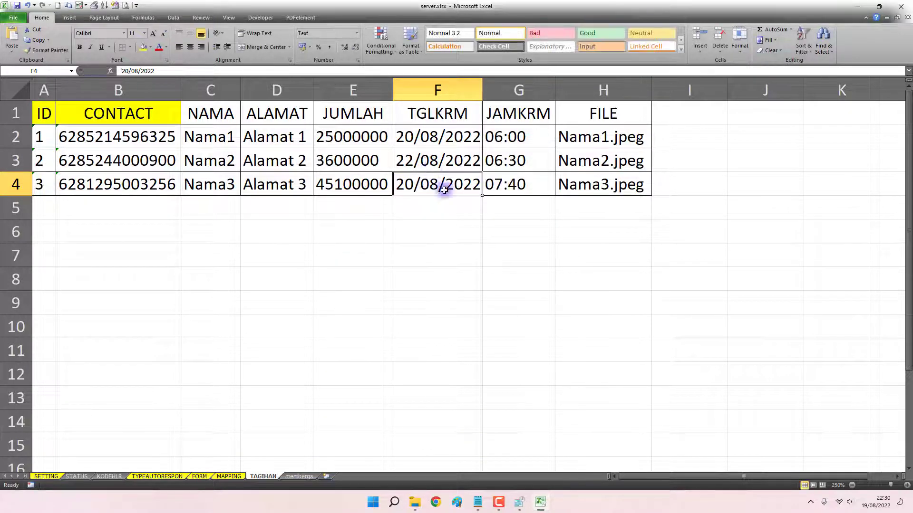
- Following the notes' text-type rule, set the number format of the whole TAGIHAN table A1:H4 to Text
click(477, 501)
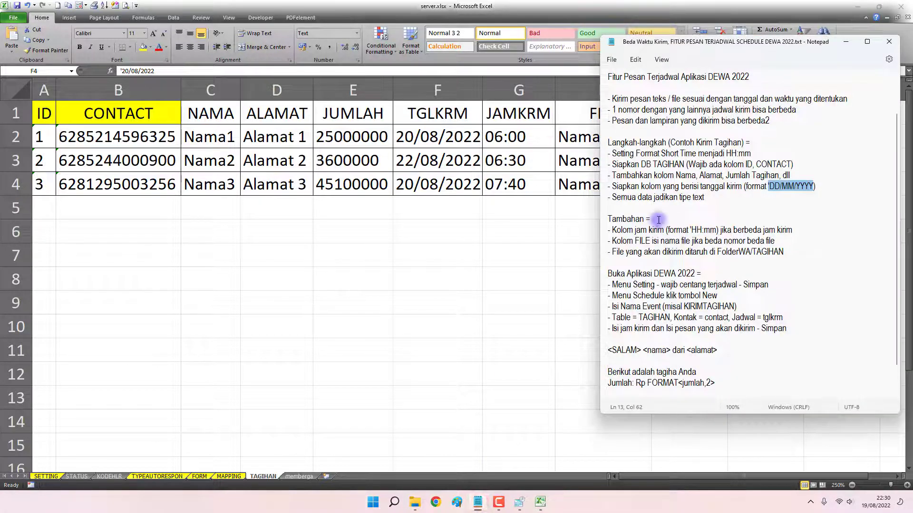
drag(613, 198, 714, 198)
click(544, 201)
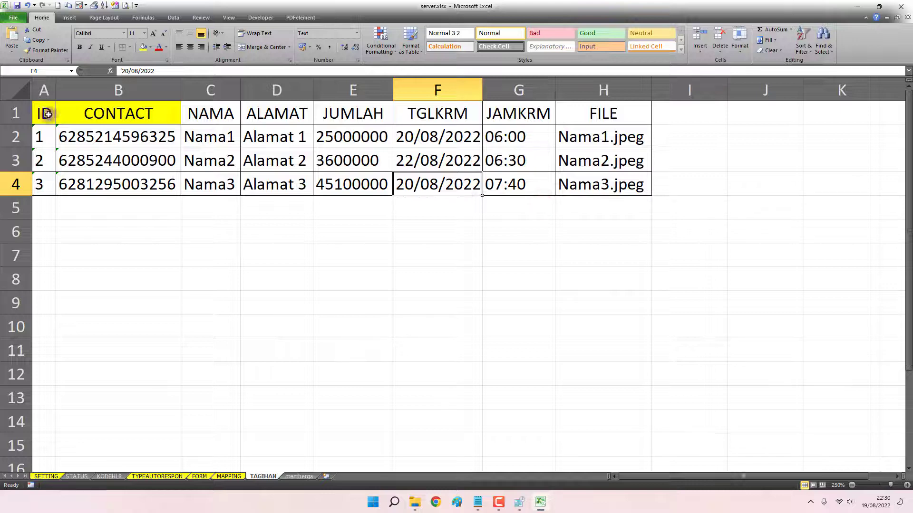
drag(43, 114, 594, 184)
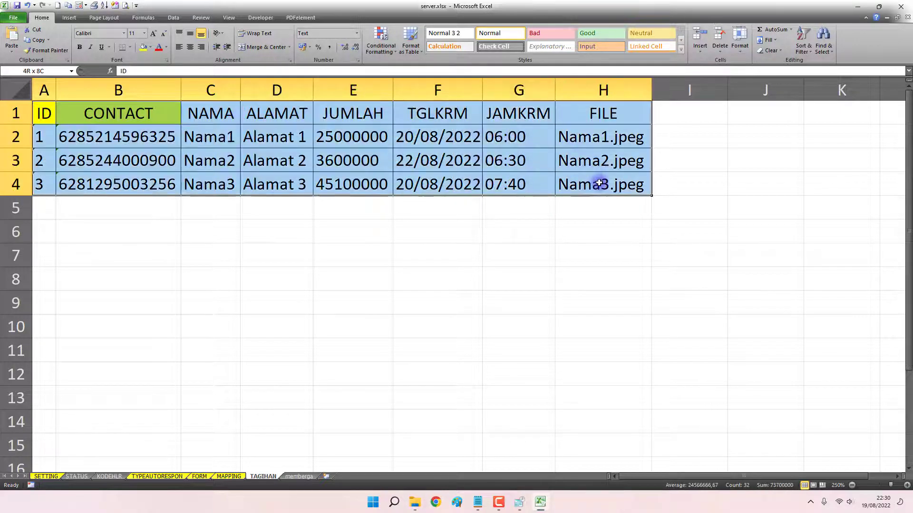
click(356, 32)
click(340, 259)
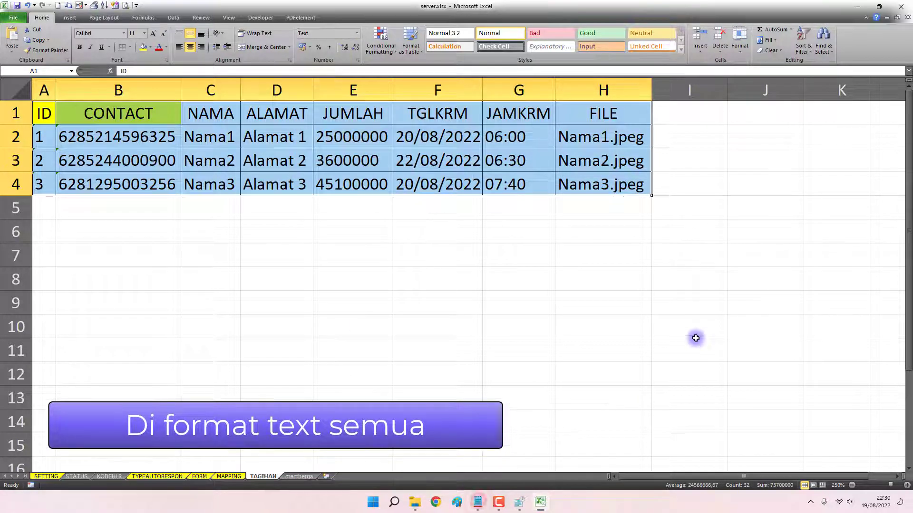
- Check the JAMKRM send times against the notes' 'HH:mm format by inspecting the apostrophe and minutes in G2 and G3
click(481, 507)
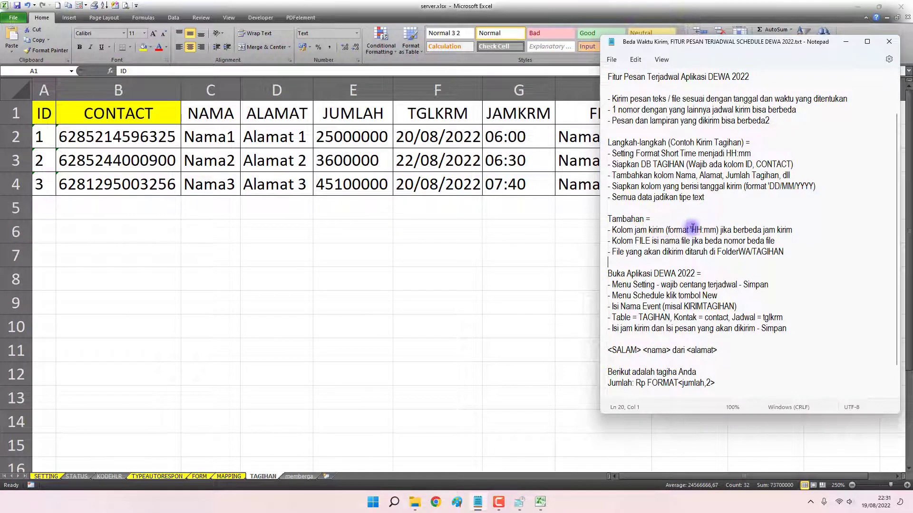
click(507, 139)
double_click(492, 137)
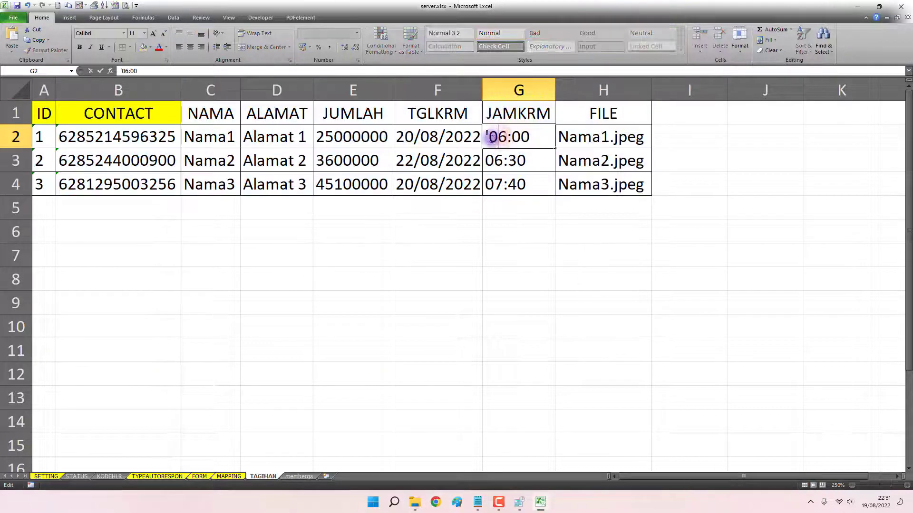
drag(490, 137, 532, 138)
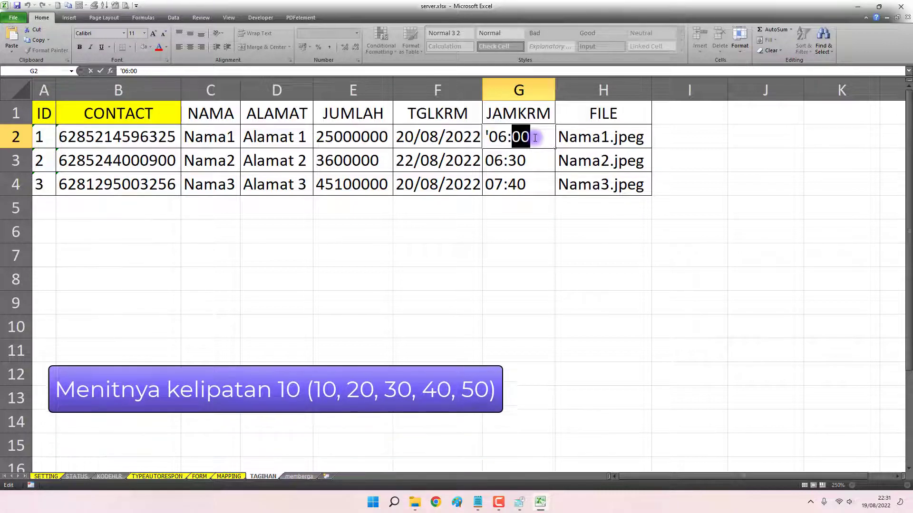
double_click(536, 162)
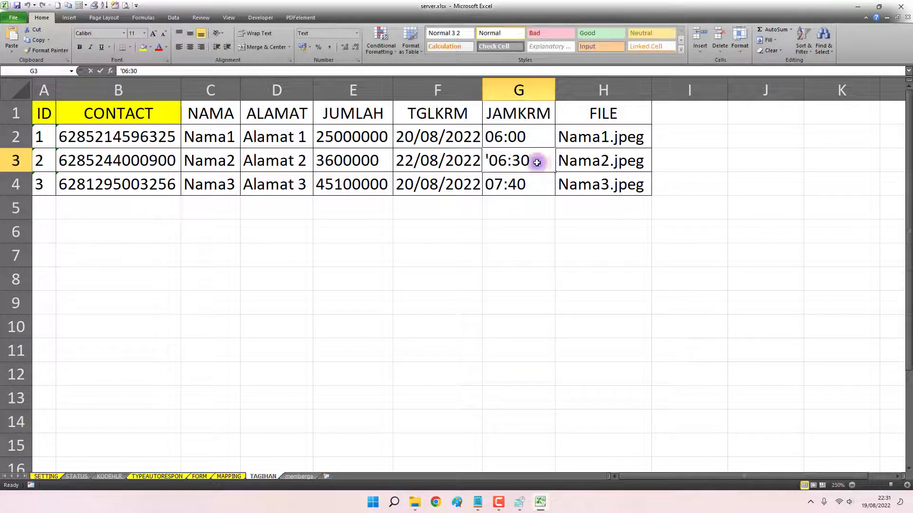
double_click(519, 159)
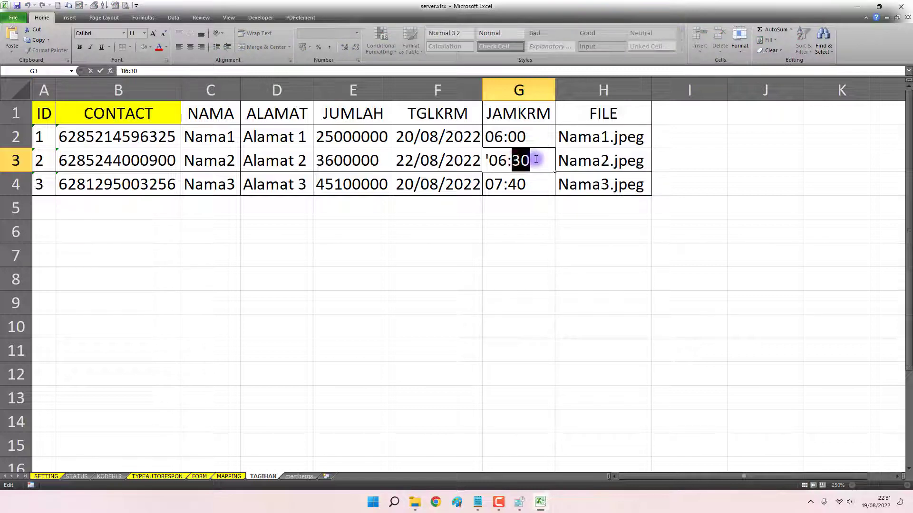
double_click(510, 135)
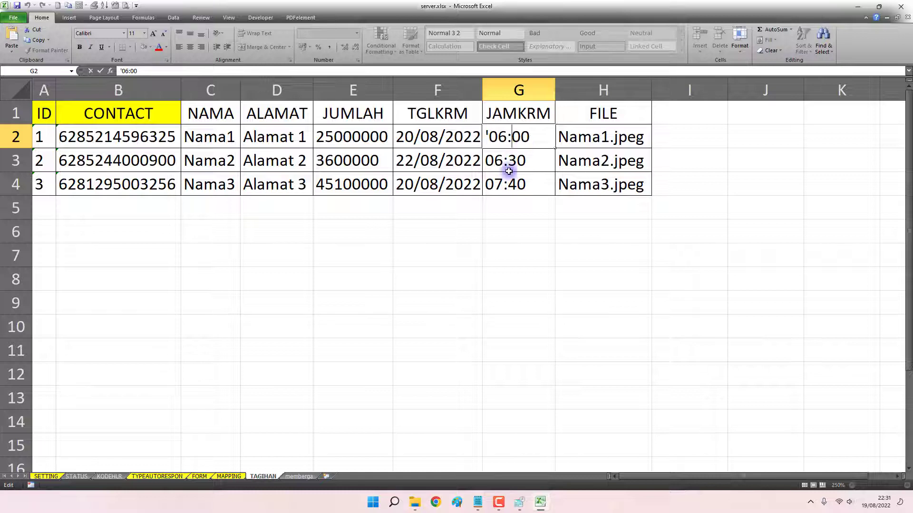
key(Return)
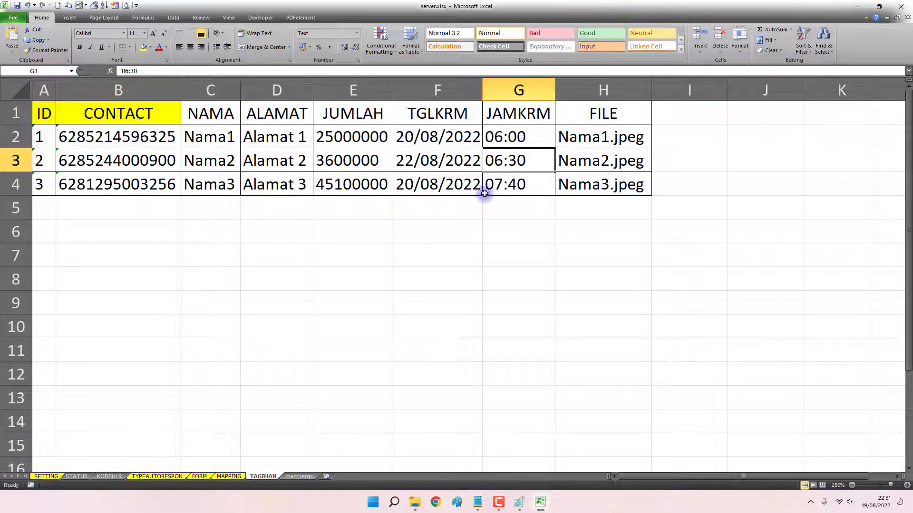
- Check the notes' FILE-column rule against the attachment names in H2:H4 and inspect the sheet name TAGIHAN
click(478, 502)
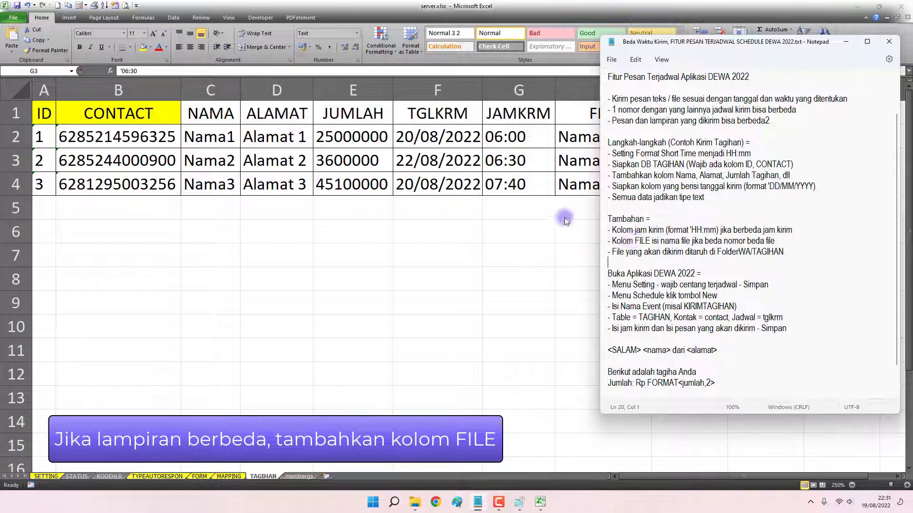
click(599, 113)
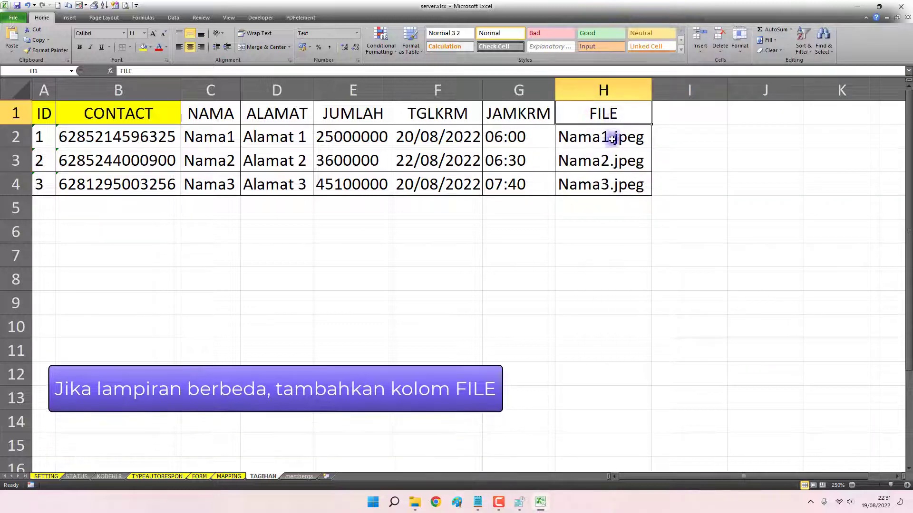
drag(617, 134, 612, 183)
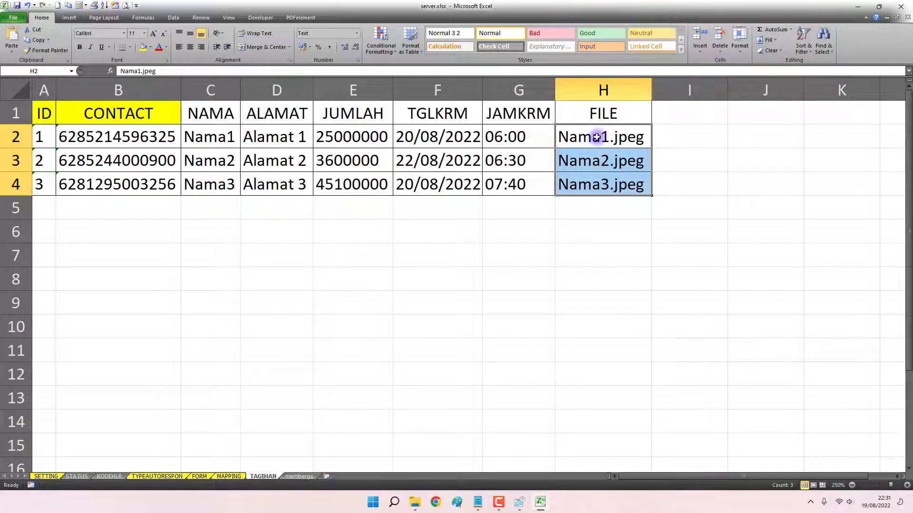
click(597, 137)
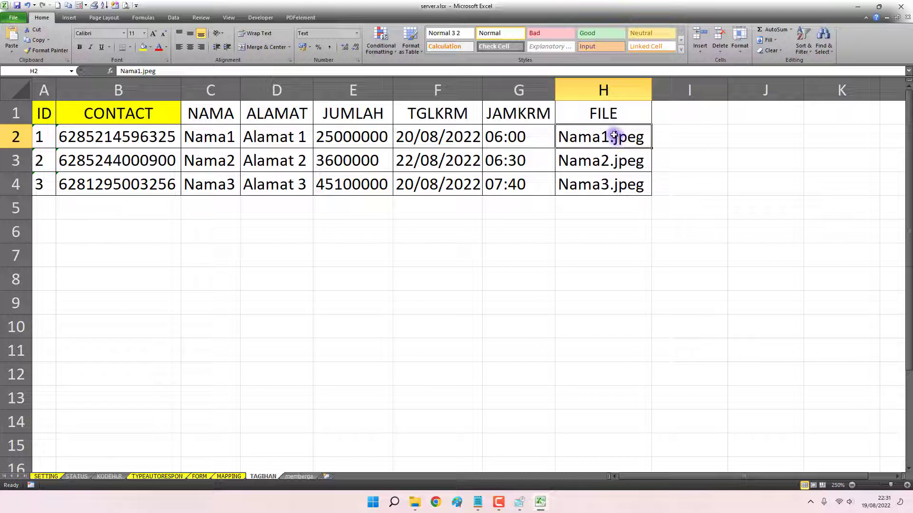
drag(614, 135, 617, 184)
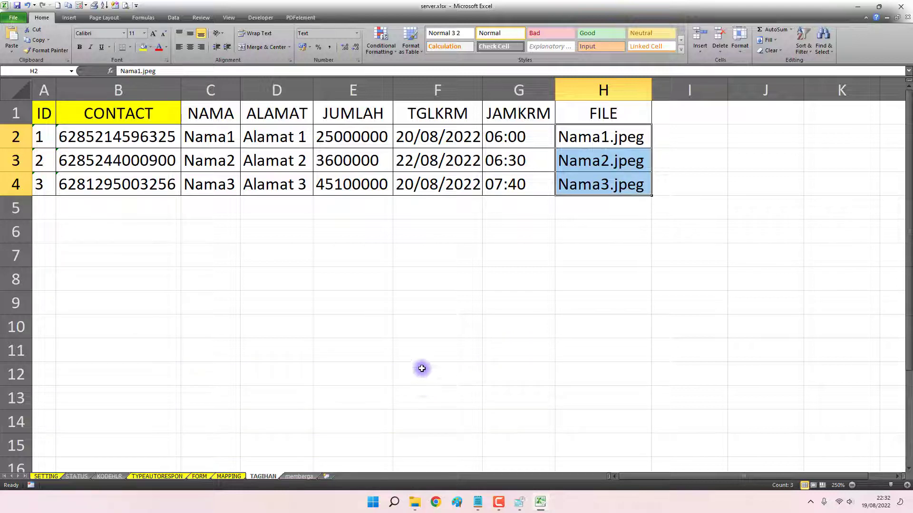
double_click(263, 477)
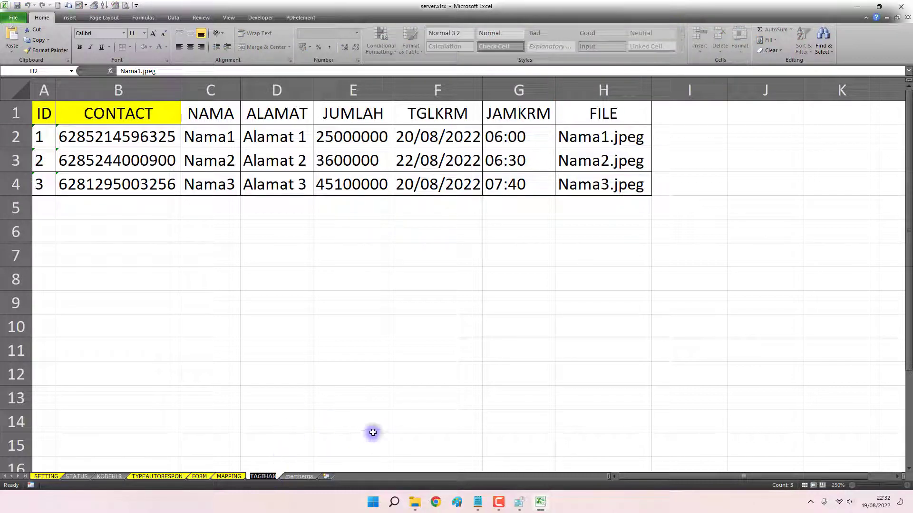
click(330, 425)
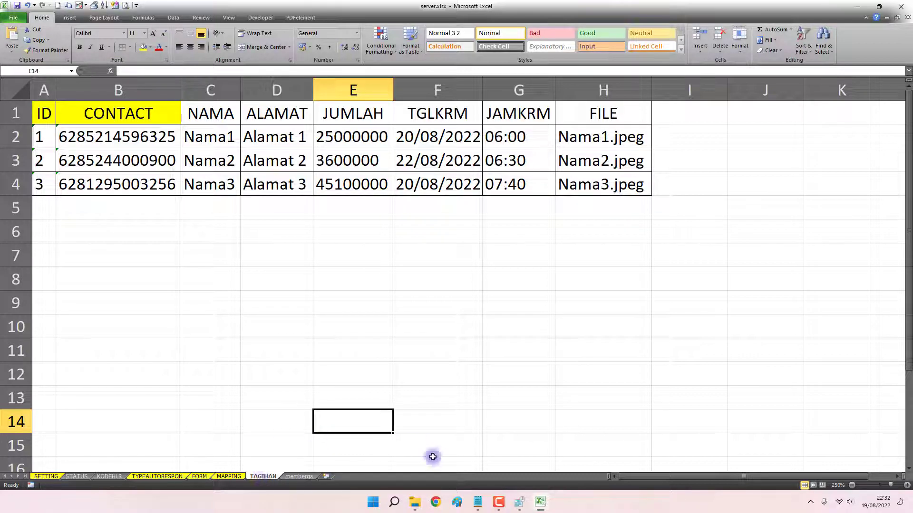
- Switch to File Explorer, open the tagihan folder inside FileWA and show its files in the Details layout
click(415, 502)
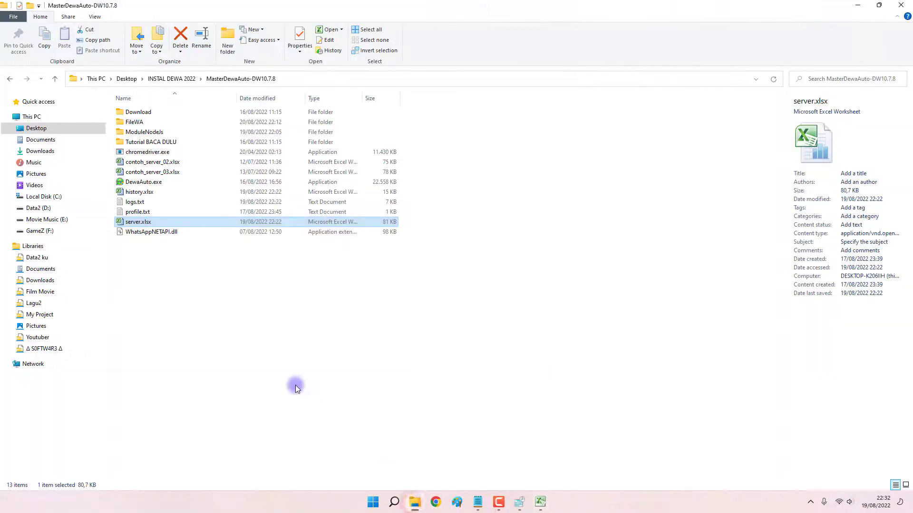
double_click(135, 122)
click(200, 123)
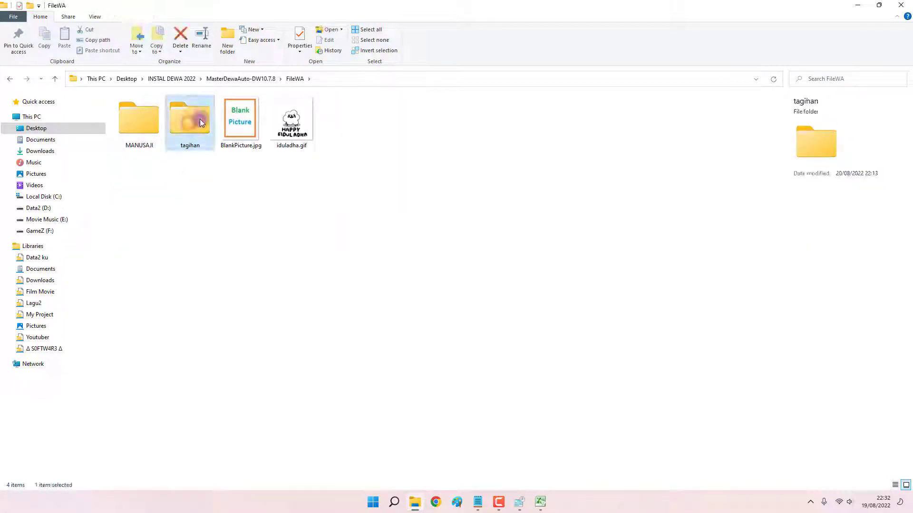
double_click(190, 127)
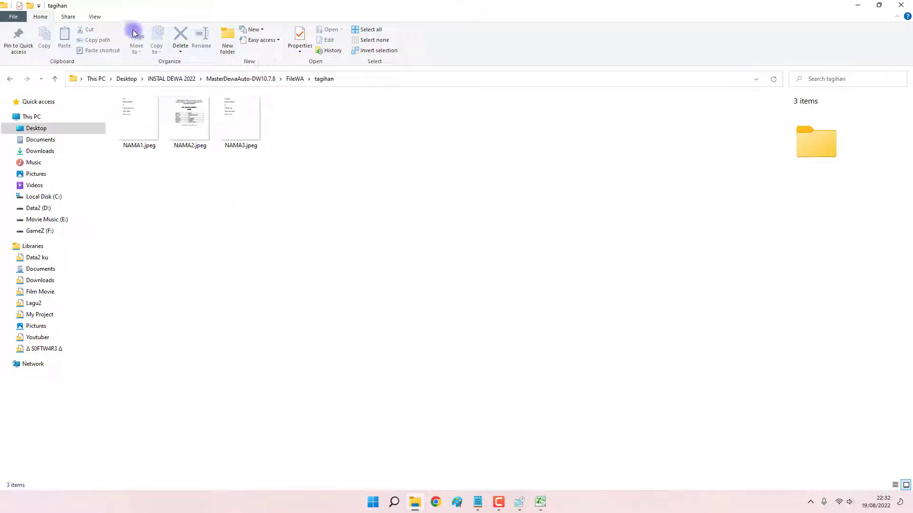
click(97, 16)
click(204, 40)
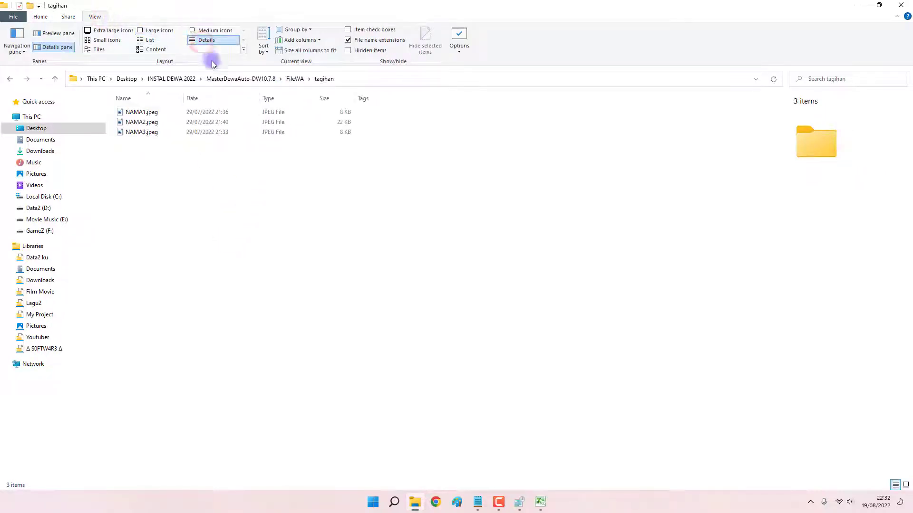
- Compare the tagihan folder's name and files with the sheet name and FILE column, and minimize the folder window
double_click(328, 4)
drag(323, 5, 659, 214)
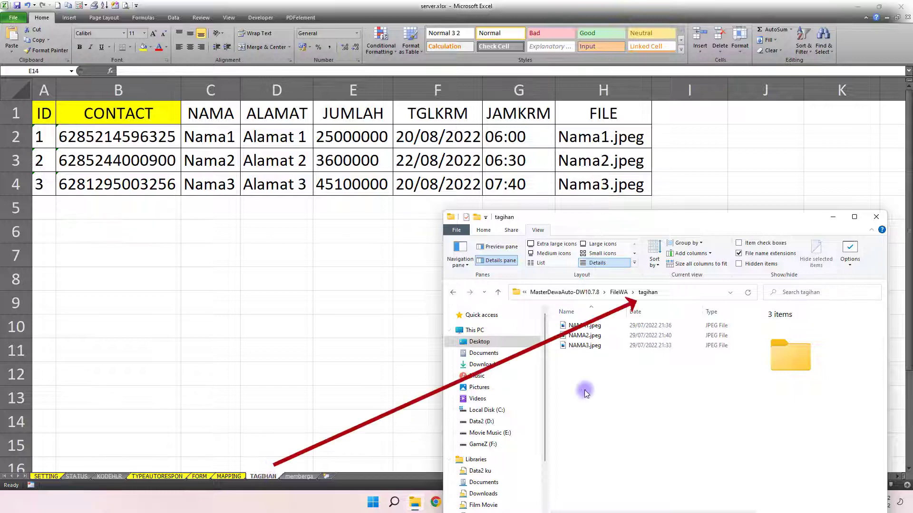
double_click(687, 218)
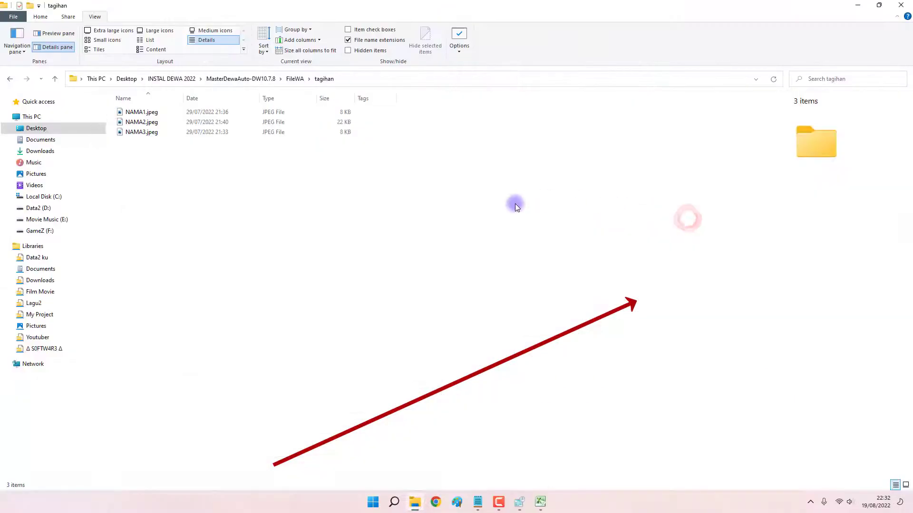
click(857, 5)
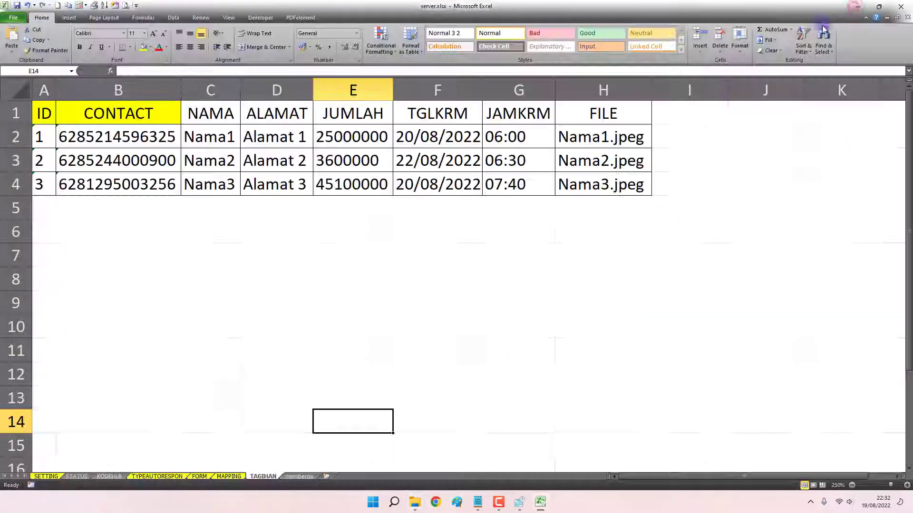
- Review the whole TAGIHAN table A1:H4 and highlight the heading 'Buka Aplikasi DEWA 2022 =' in the notes
click(495, 255)
drag(48, 114, 594, 188)
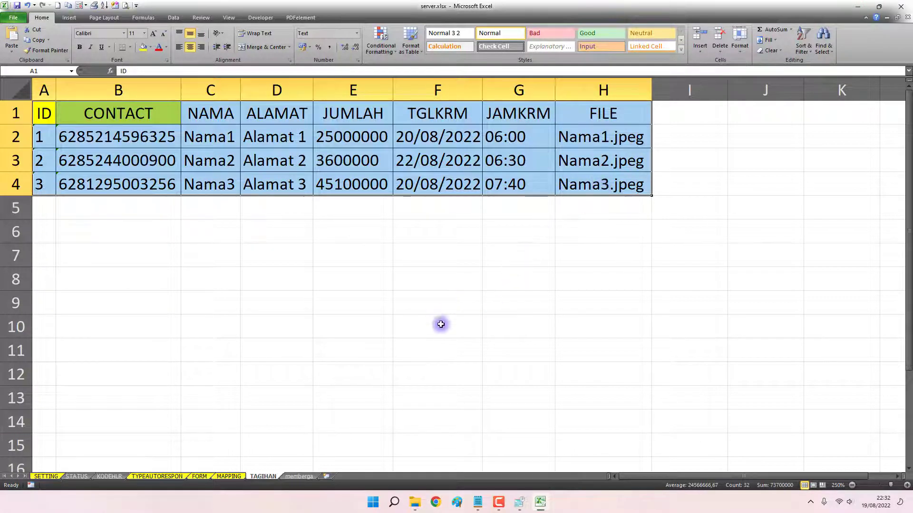
click(478, 502)
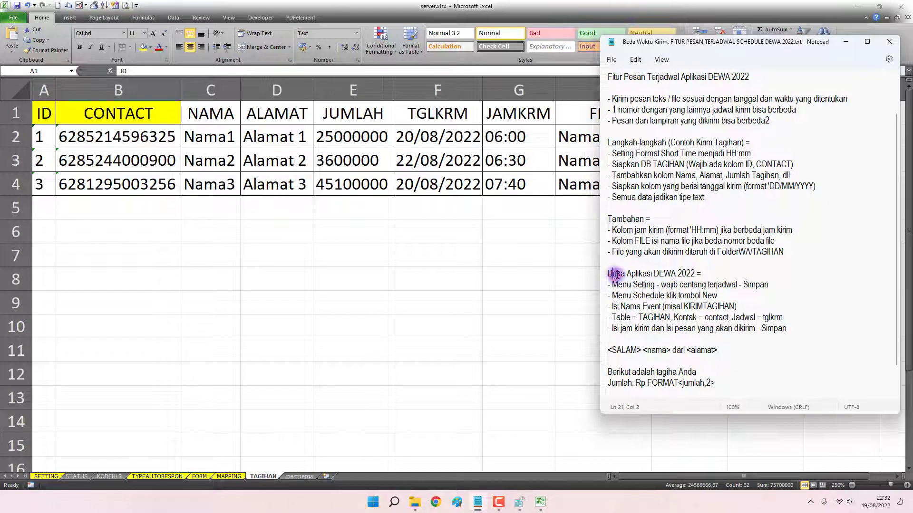
drag(615, 274, 704, 275)
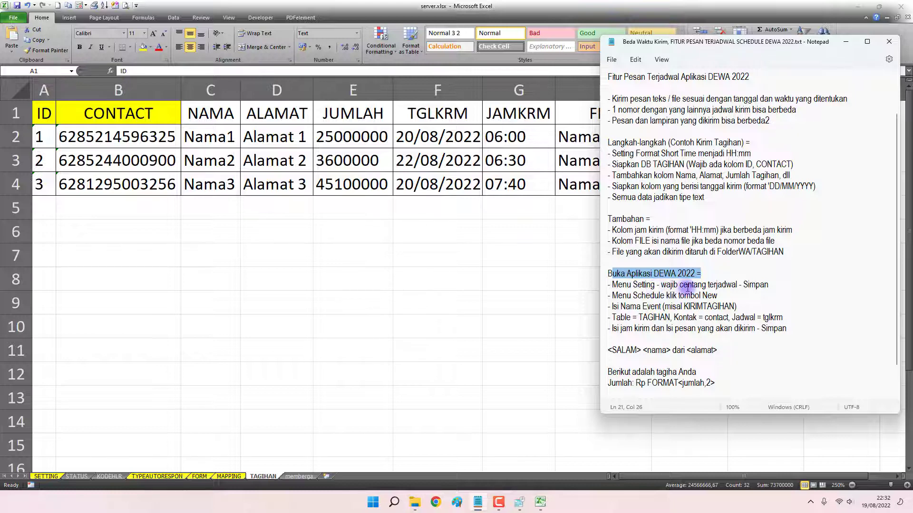
- Save and close server.xlsx, and start DewaAuto.exe from the MasterDewaAuto-DW10.7.8 folder with its window moved clear for the notes
click(447, 258)
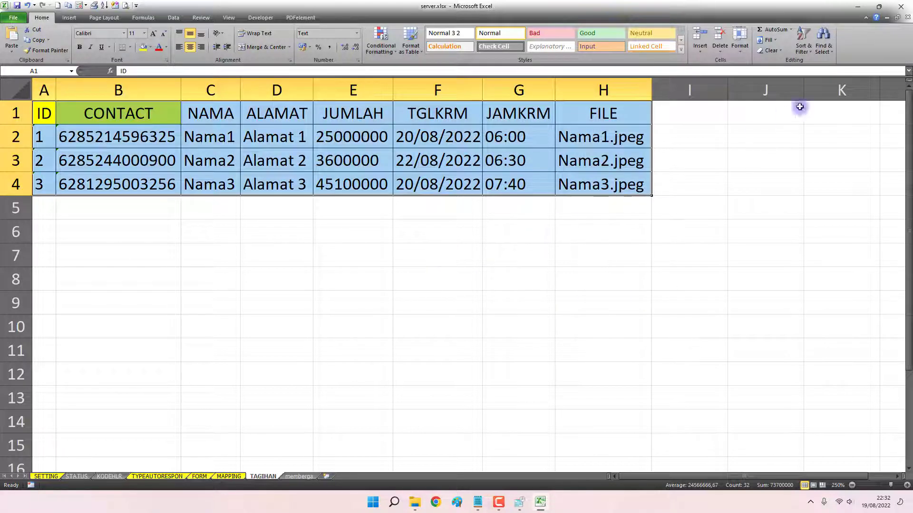
click(898, 11)
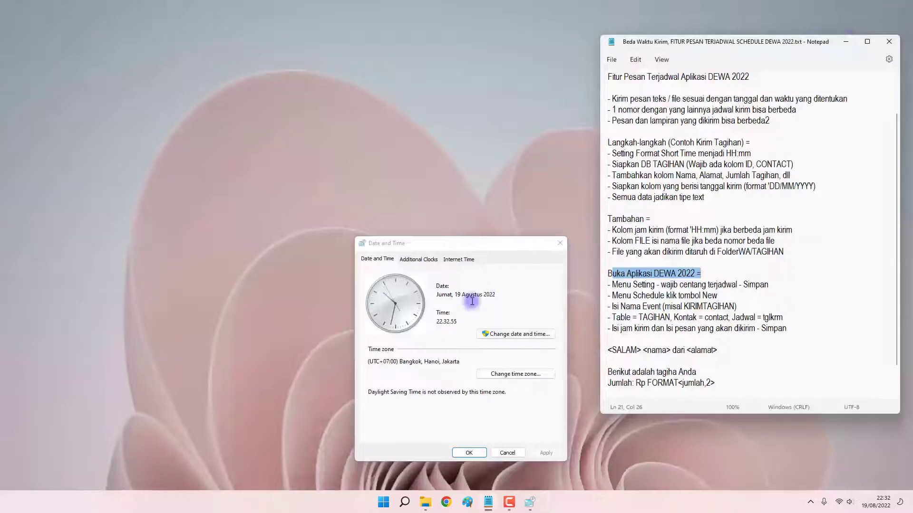
click(425, 502)
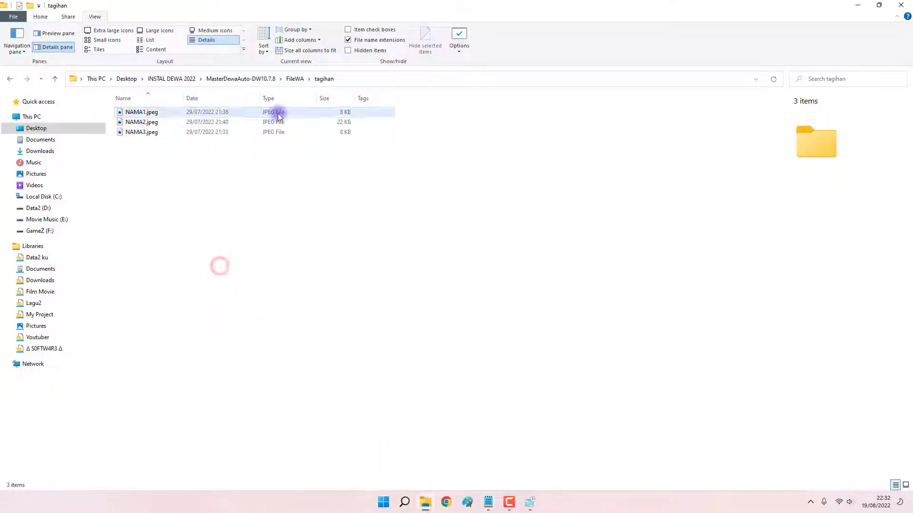
click(259, 79)
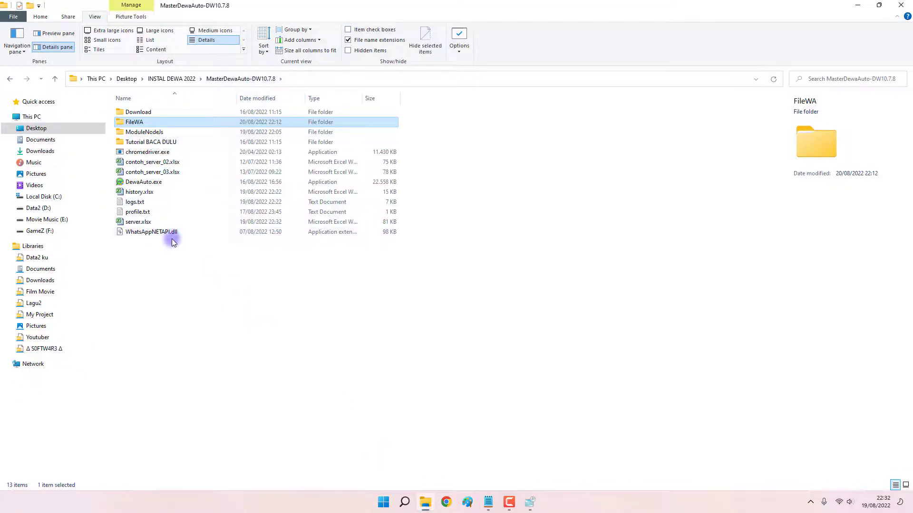
click(150, 181)
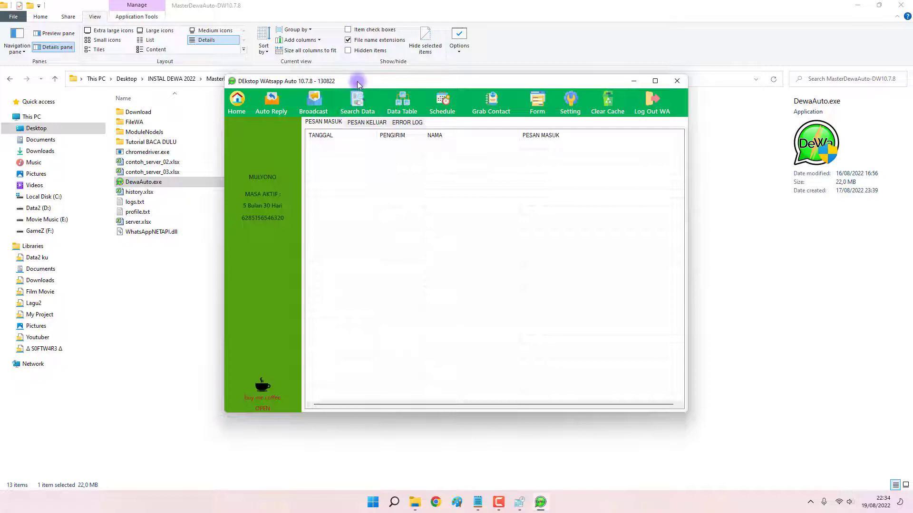
drag(358, 81, 233, 66)
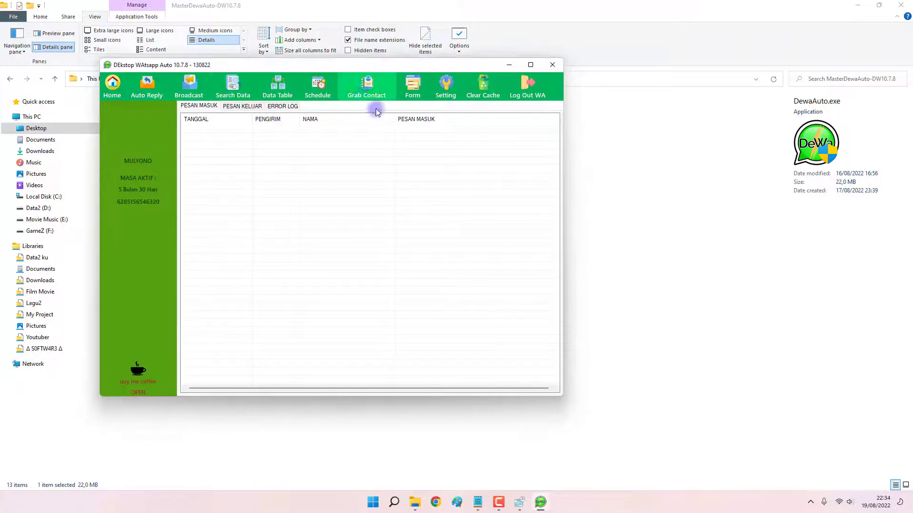
- Read the settings instruction in the notes by highlighting part of 'wajib centang terjadwal', and return to the DEWA window
click(478, 502)
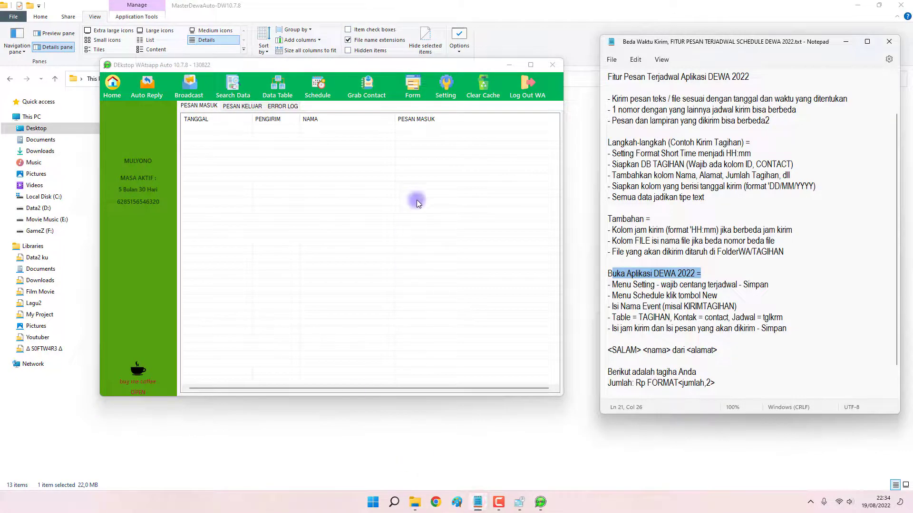
click(622, 273)
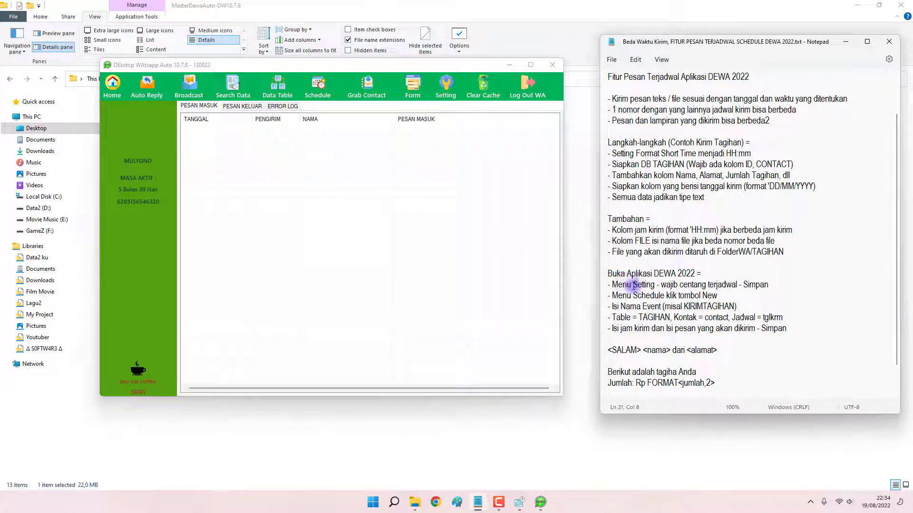
drag(612, 284, 694, 288)
click(310, 197)
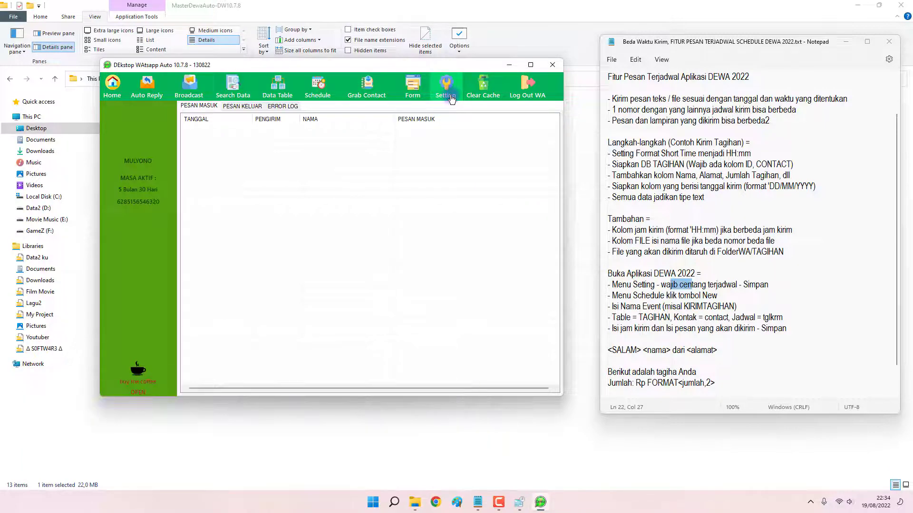
- Make sure the Terjadwal option is enabled in the application's settings and save the settings
click(452, 99)
click(120, 211)
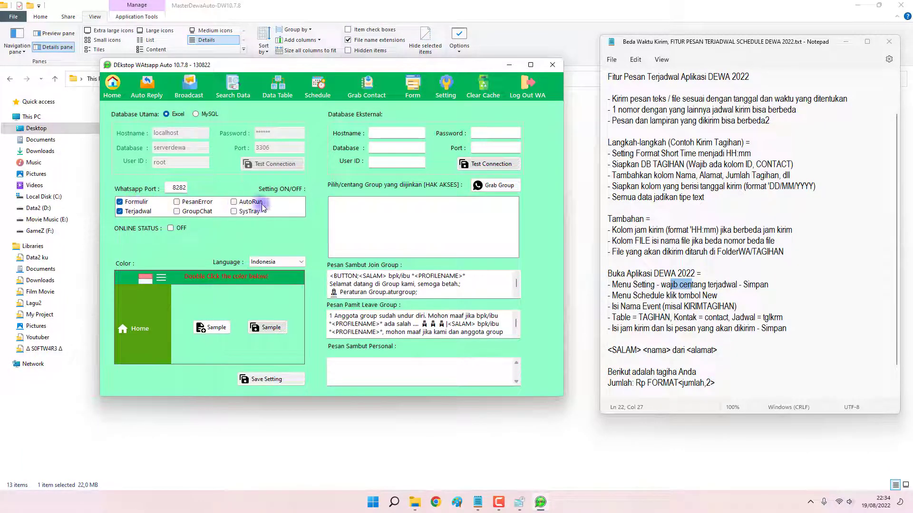
click(133, 212)
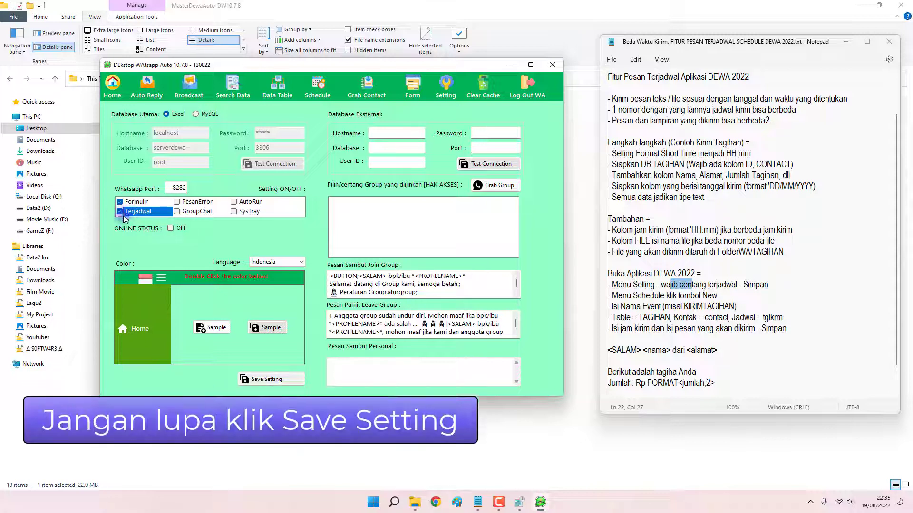
click(272, 380)
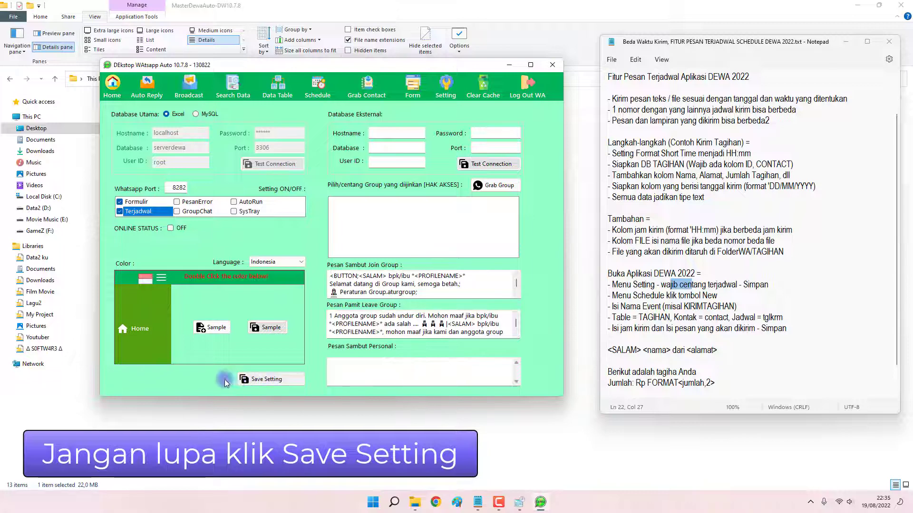
click(272, 380)
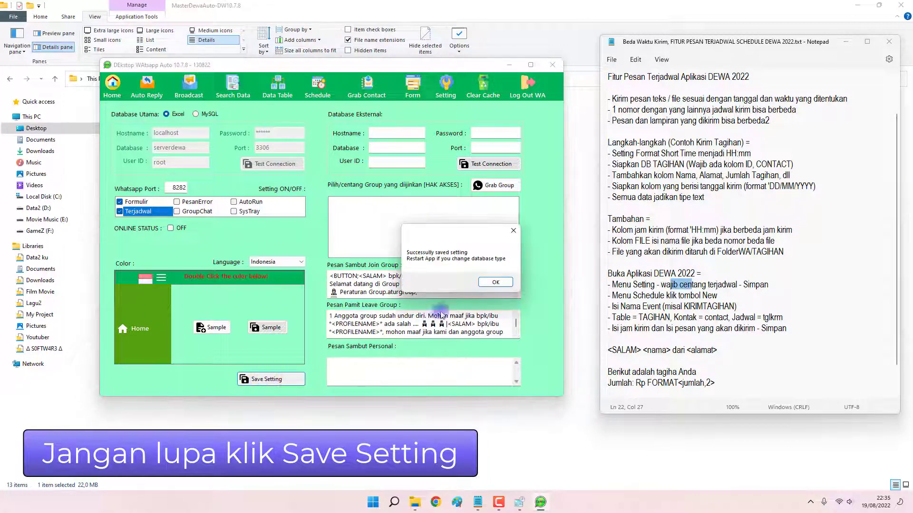
click(495, 282)
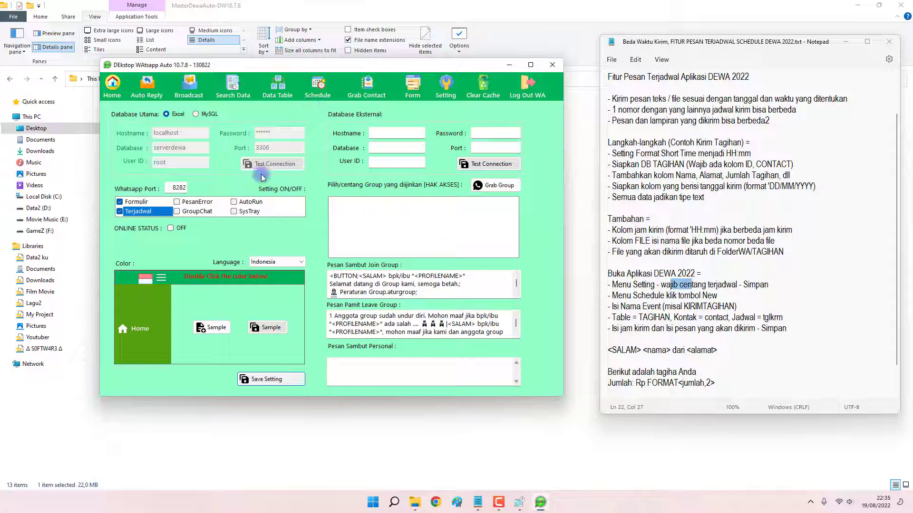
- Create a new schedule entry with the event name KIRIMTAGIHAN
click(314, 95)
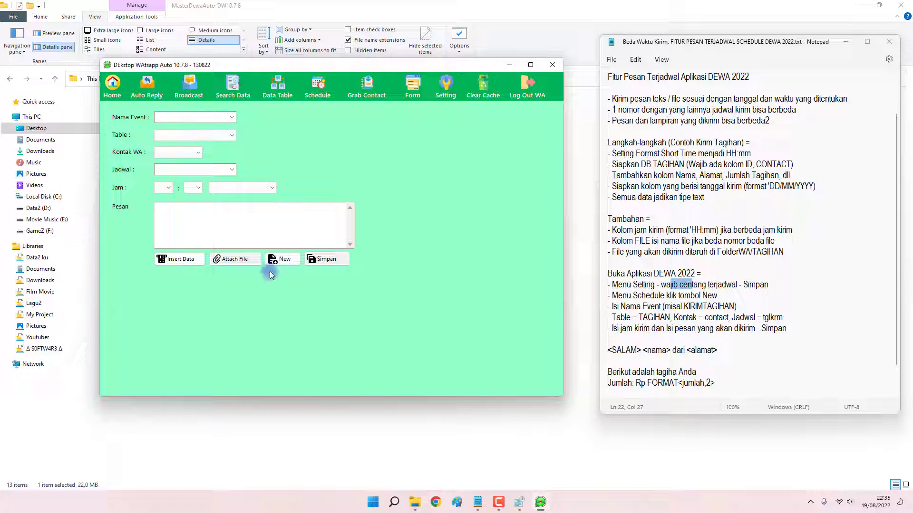
click(282, 261)
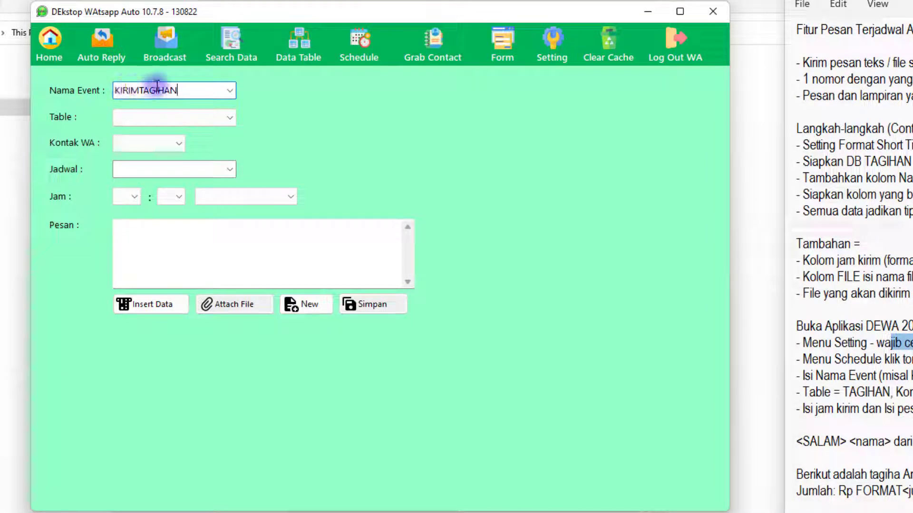
click(143, 90)
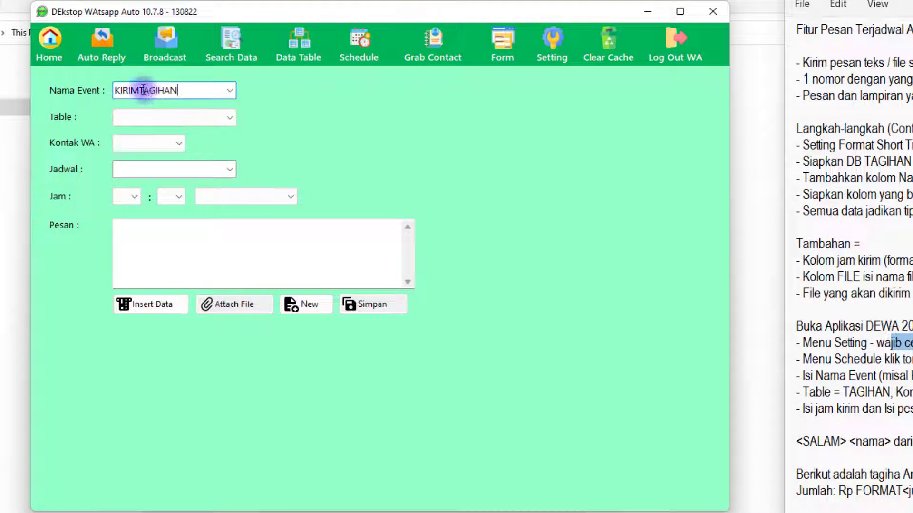
double_click(185, 90)
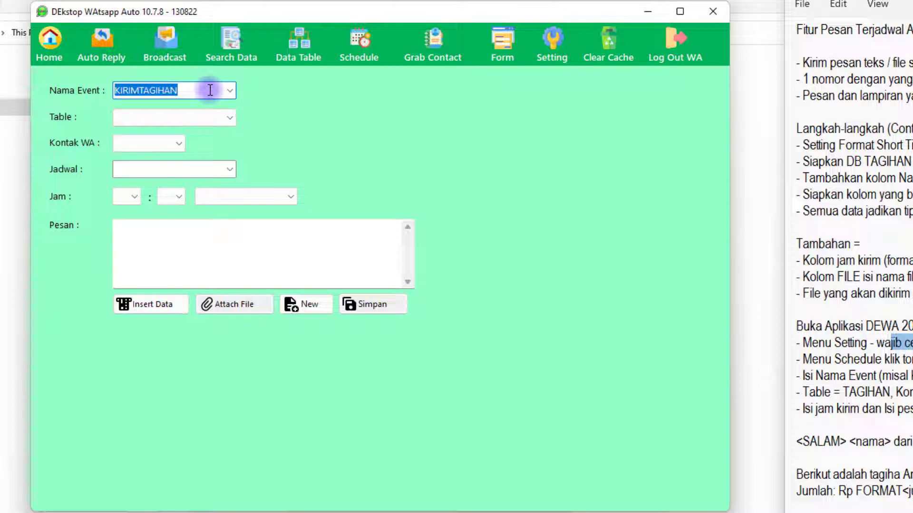
- Set the event's table to tagihan and its WhatsApp contact column to contact
click(197, 118)
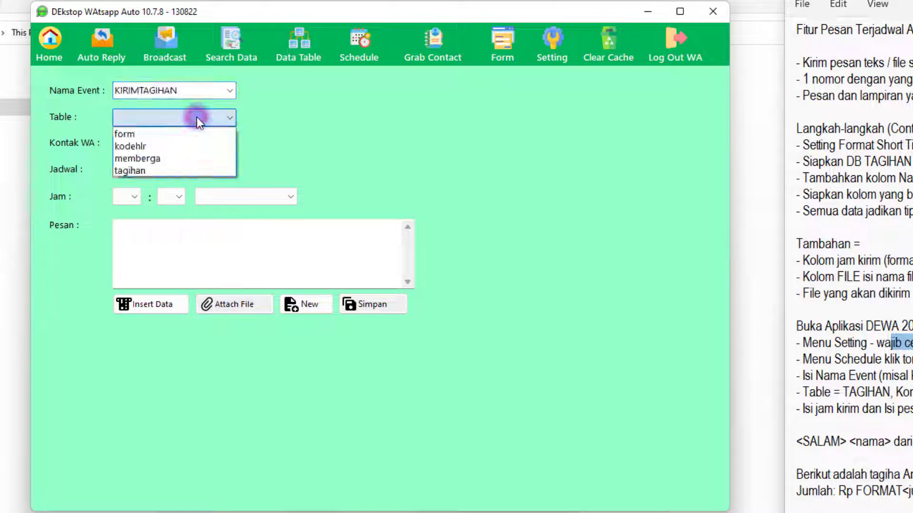
click(151, 171)
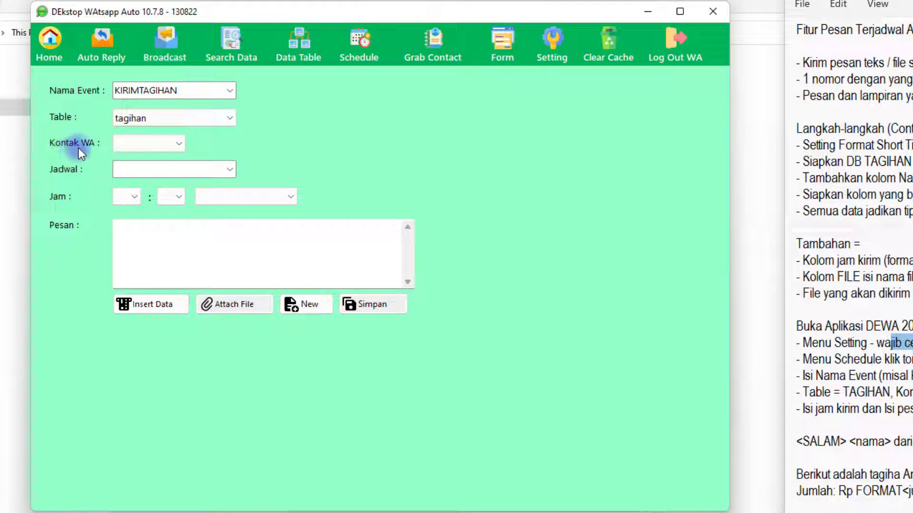
click(149, 143)
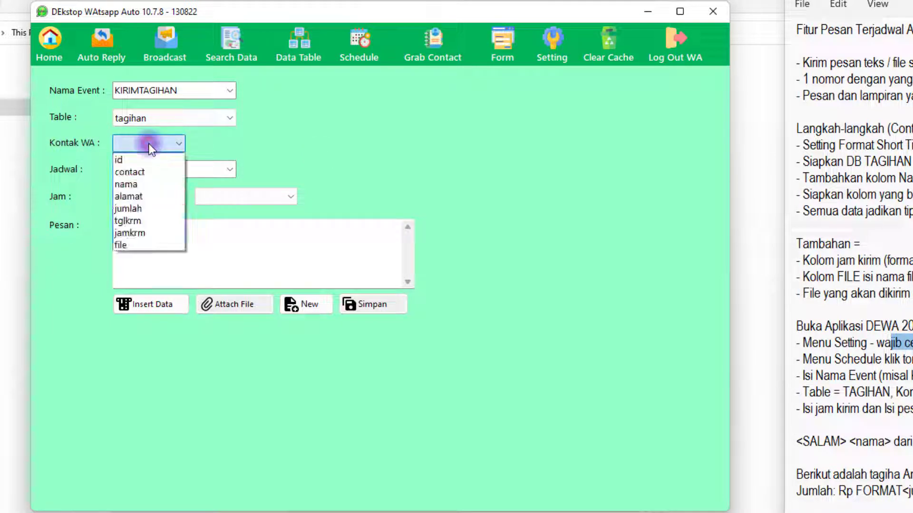
click(148, 172)
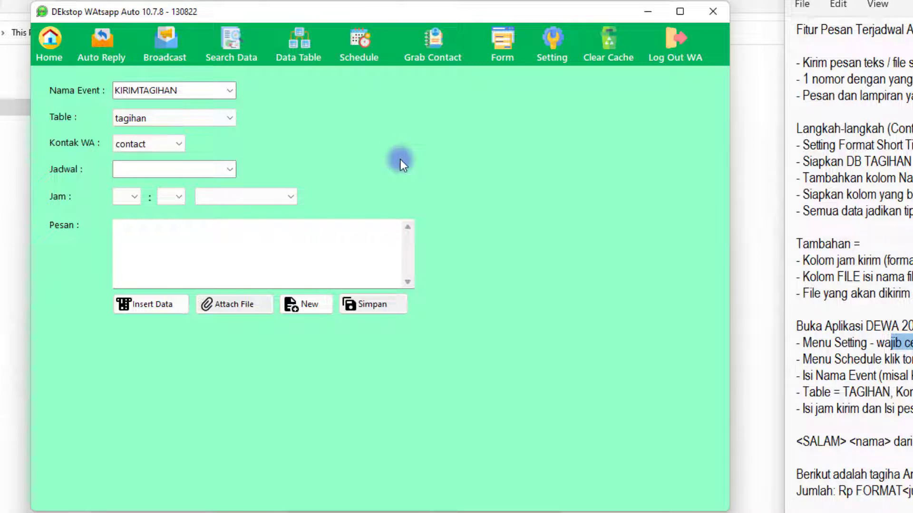
- Set the schedule to the fixed date 09/08/2020 with the Pilih-Tanggal option, and review the other schedule options
click(229, 170)
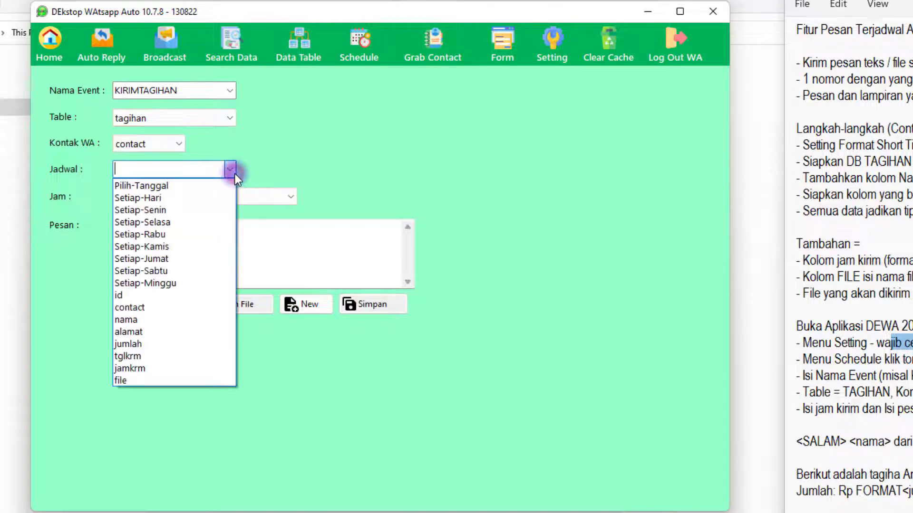
click(169, 187)
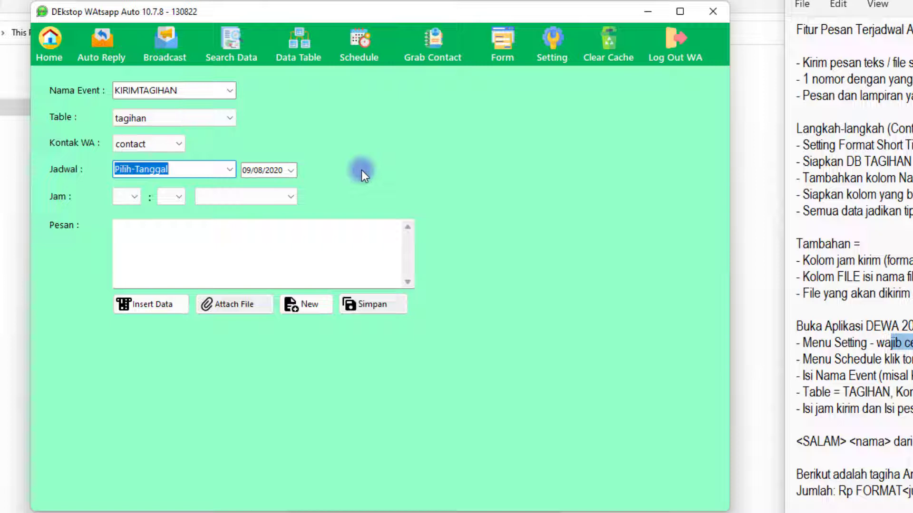
click(291, 170)
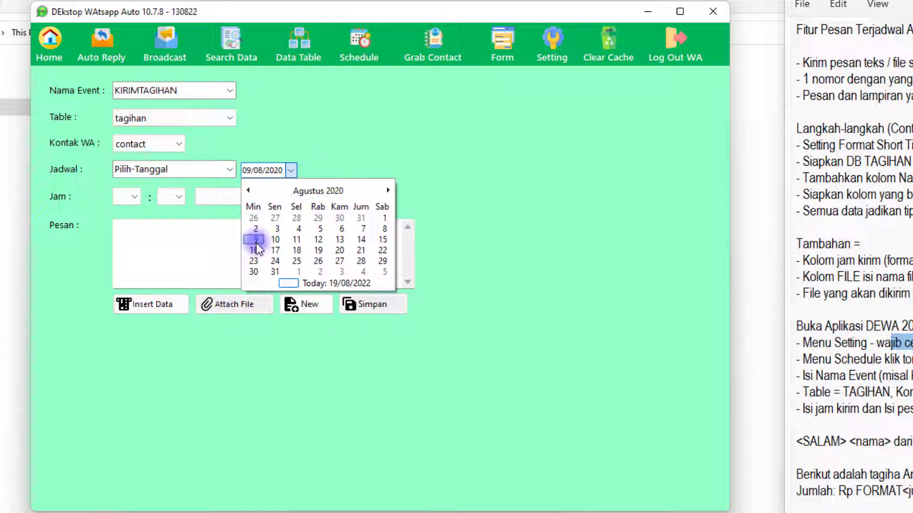
click(231, 168)
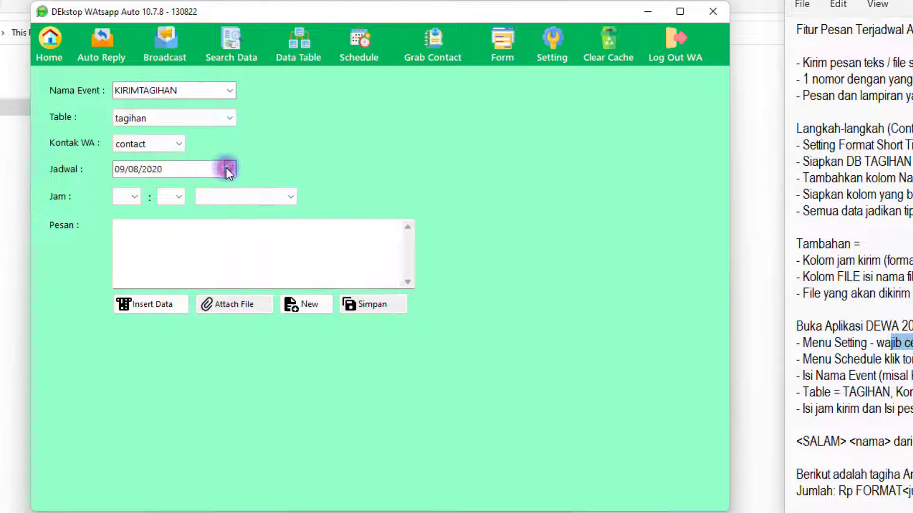
click(232, 170)
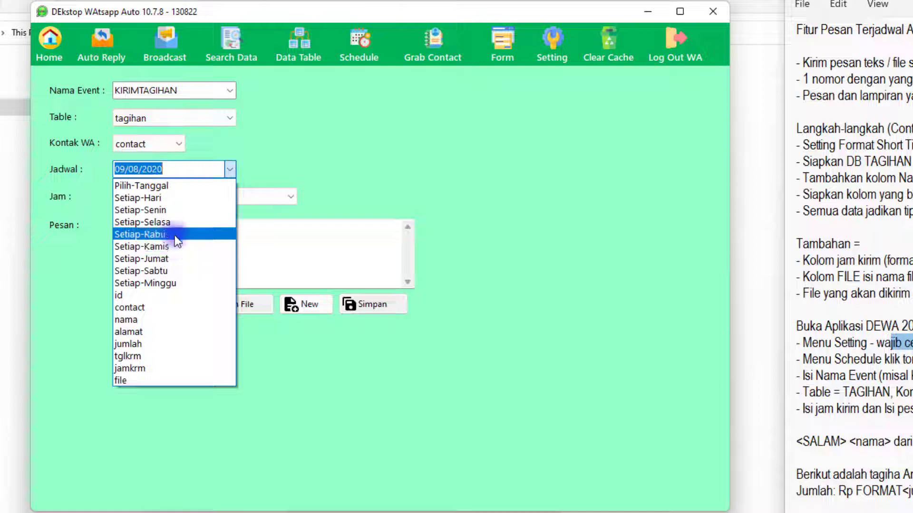
click(295, 167)
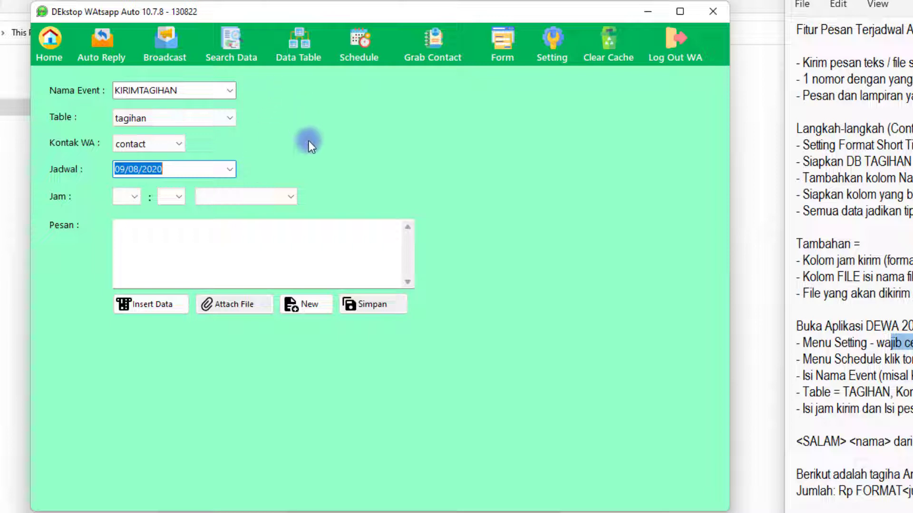
- Check the columns of the tagihan data table, and set the event's schedule to the tglkrm column
click(299, 55)
click(190, 85)
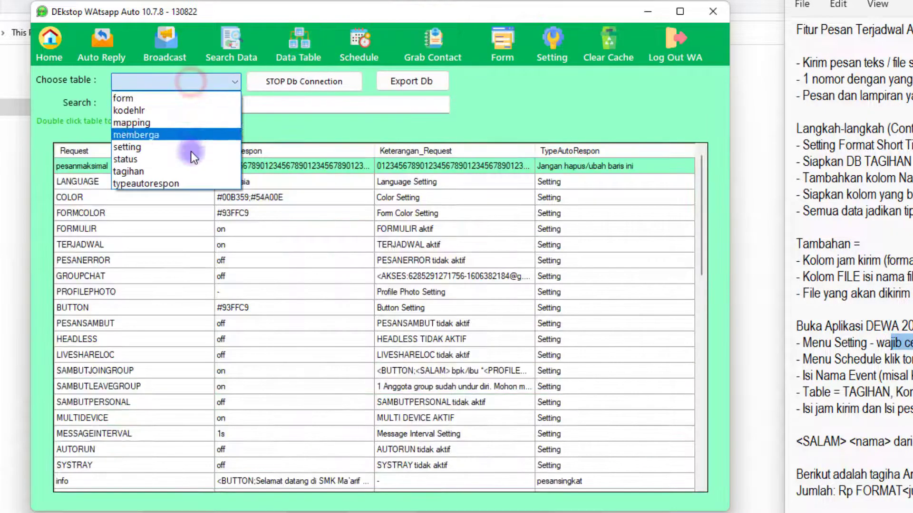
click(138, 172)
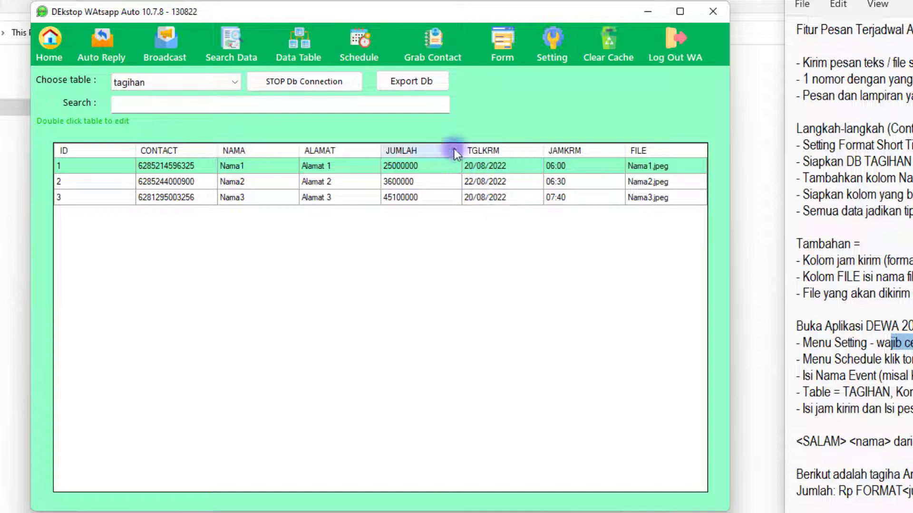
click(357, 60)
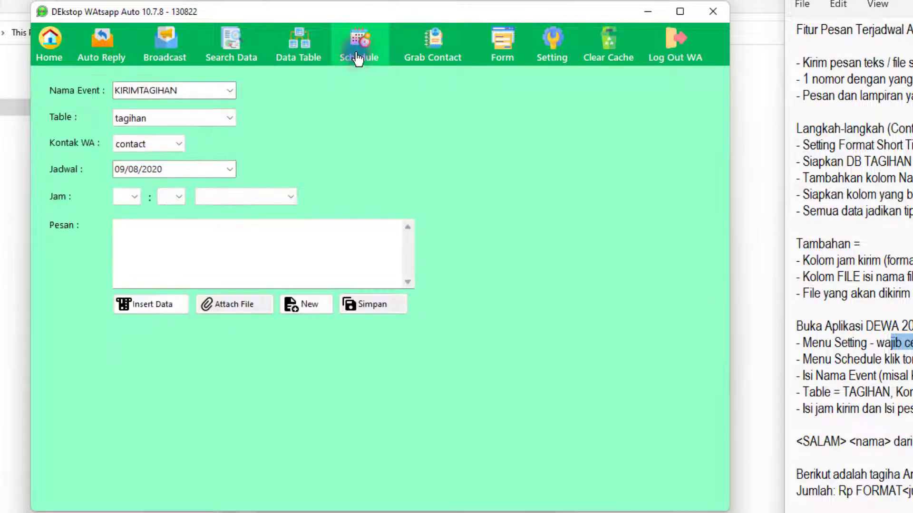
click(230, 170)
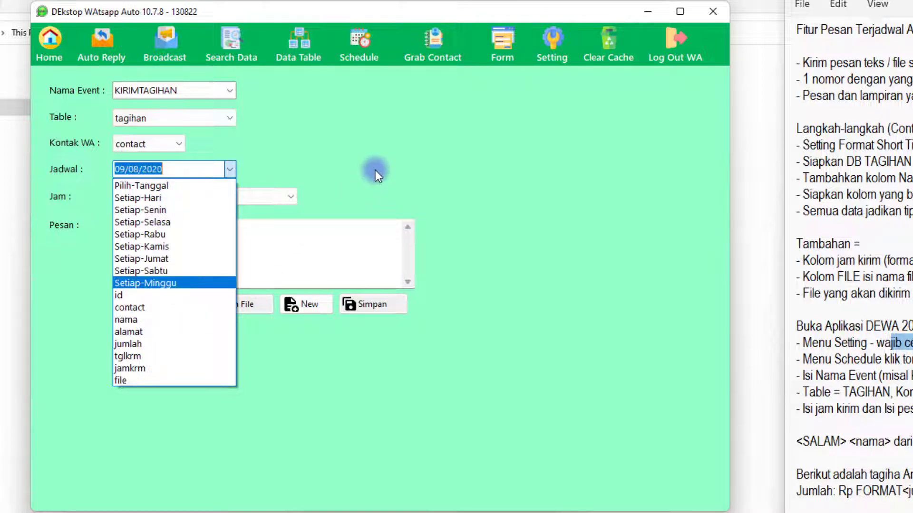
click(141, 355)
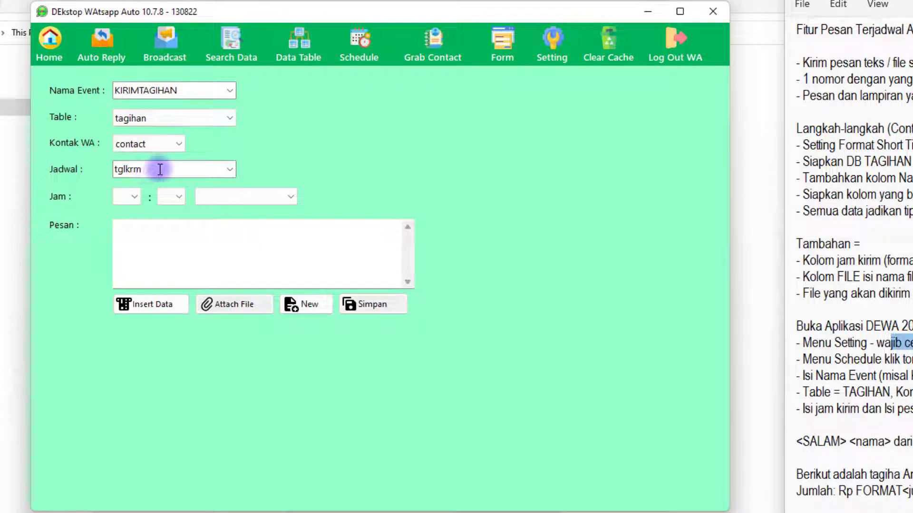
- Set a fixed send time of 07:10 for the event
click(134, 200)
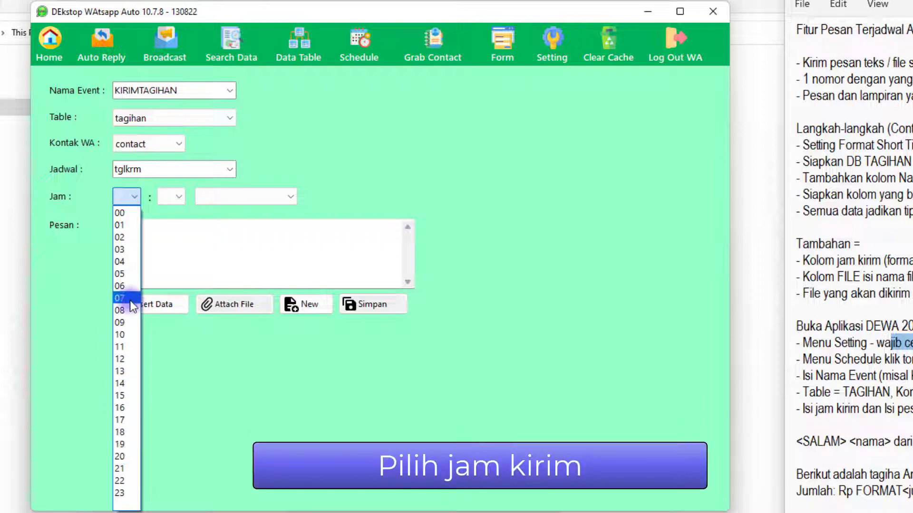
click(130, 300)
click(175, 196)
click(167, 224)
click(163, 222)
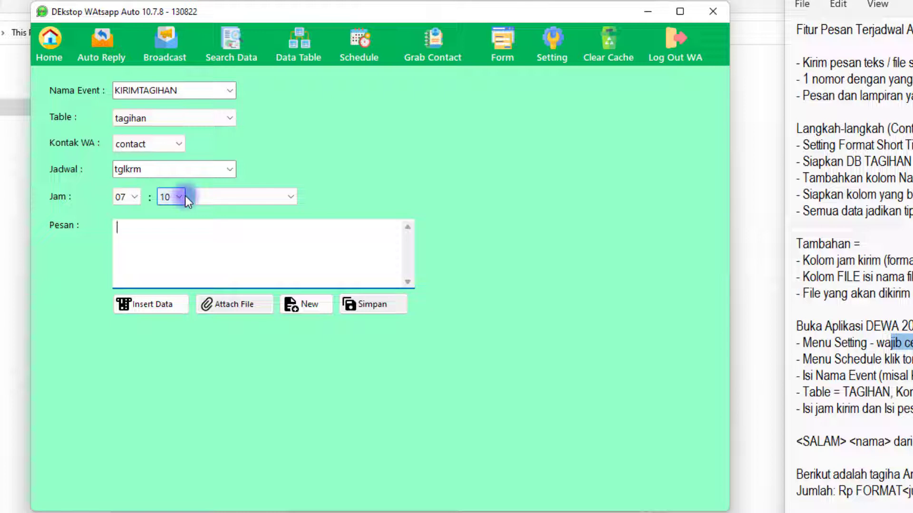
- Examine the TGLKRM and JAMKRM values of each row in the tagihan data table, and return to the schedule form
click(315, 57)
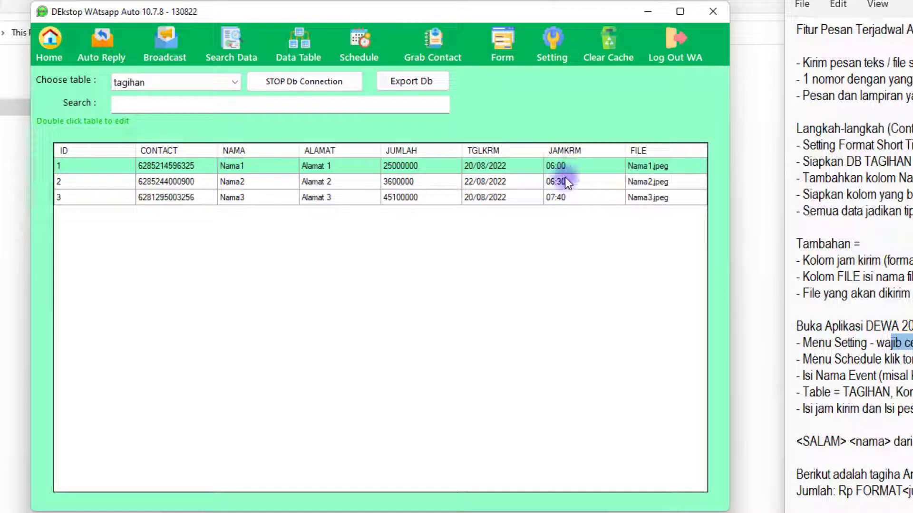
click(522, 181)
click(516, 167)
click(507, 195)
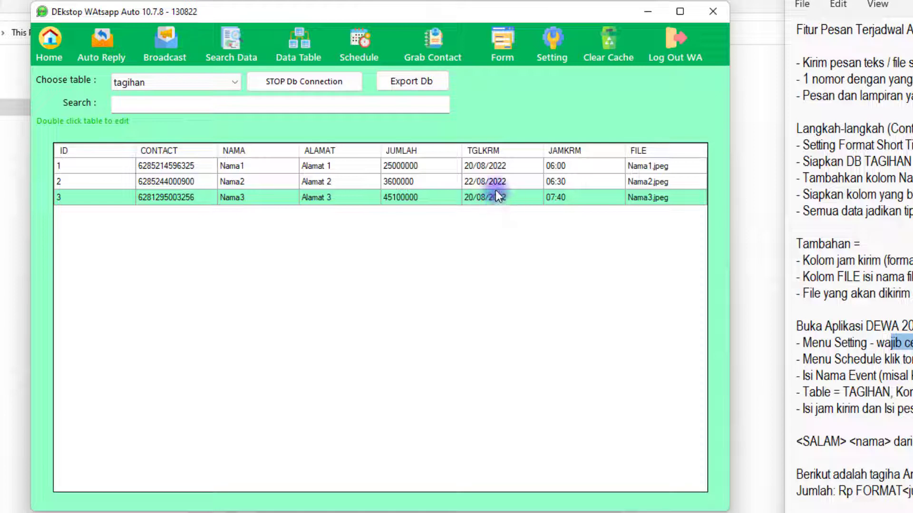
click(488, 166)
click(484, 182)
click(484, 198)
click(556, 199)
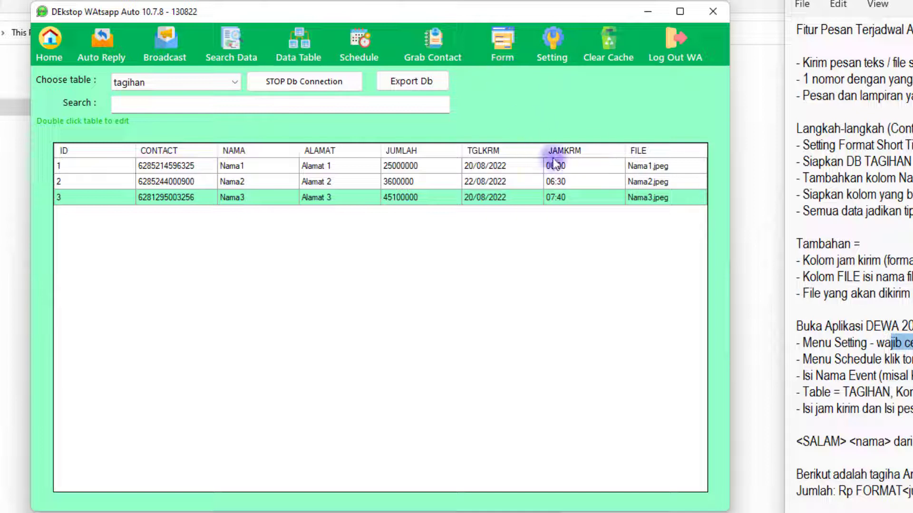
click(359, 48)
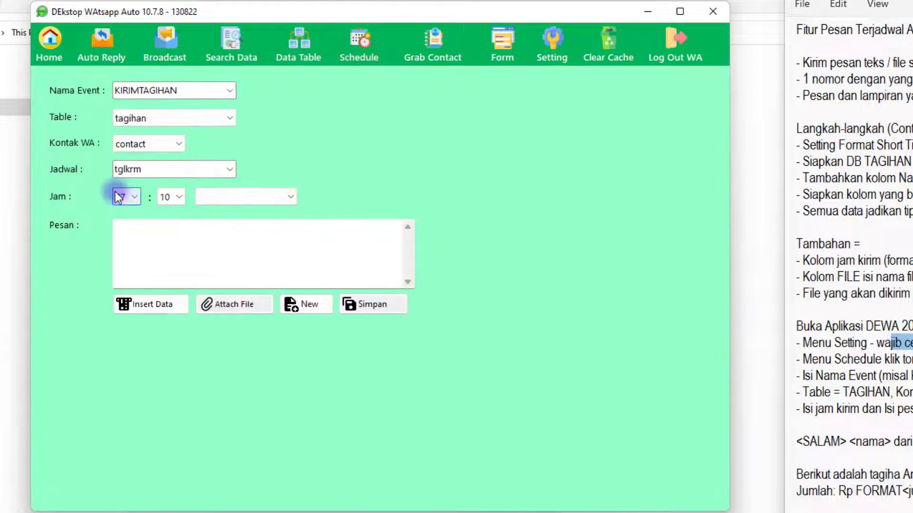
- Choose hour 07 and minute 10 again as the event's fixed send time
click(124, 197)
click(133, 198)
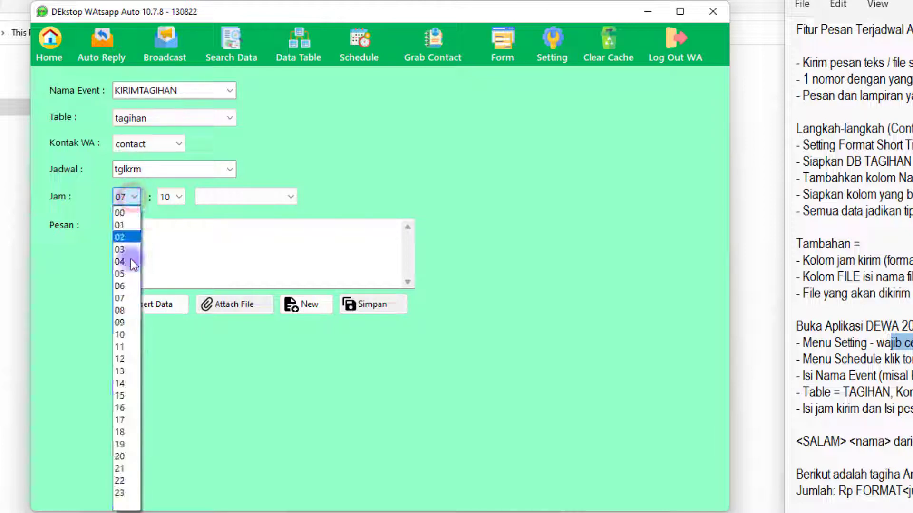
click(122, 300)
click(156, 236)
click(170, 196)
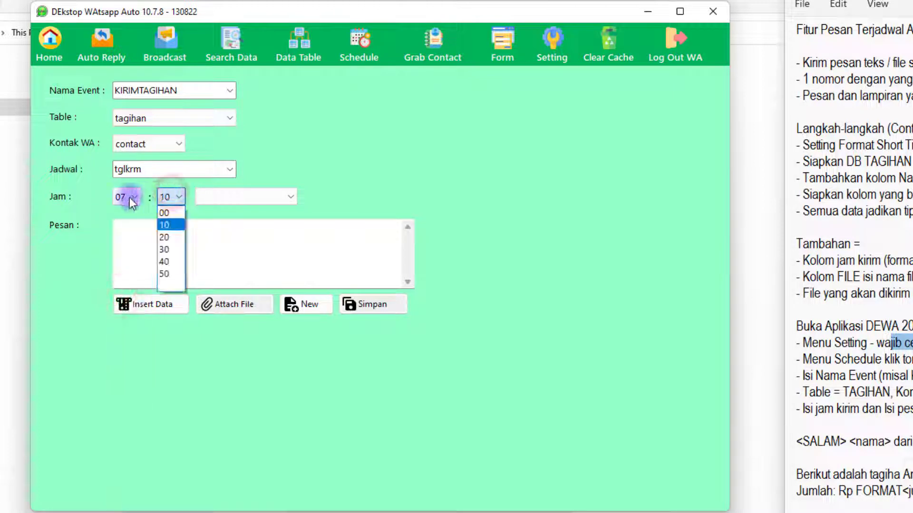
click(167, 228)
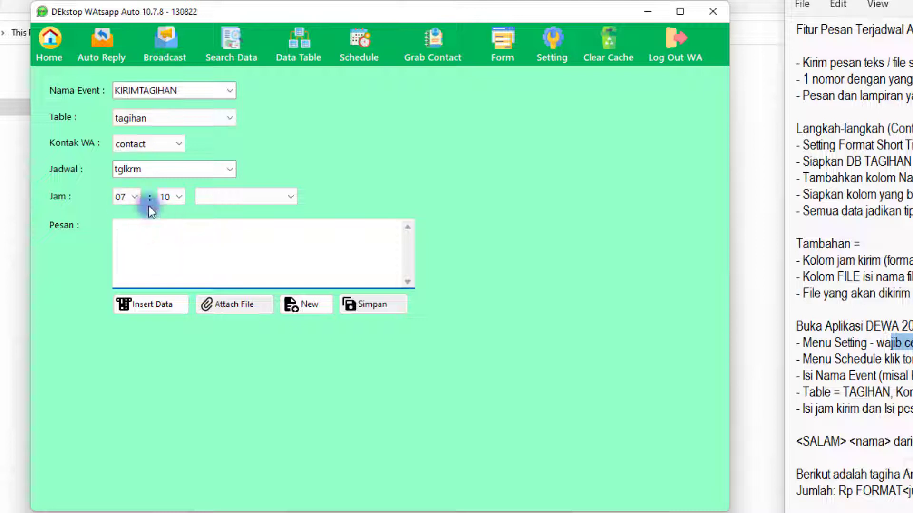
- Take the send time from the jamkrm column, and check that column's entries in the tagihan data table
click(224, 196)
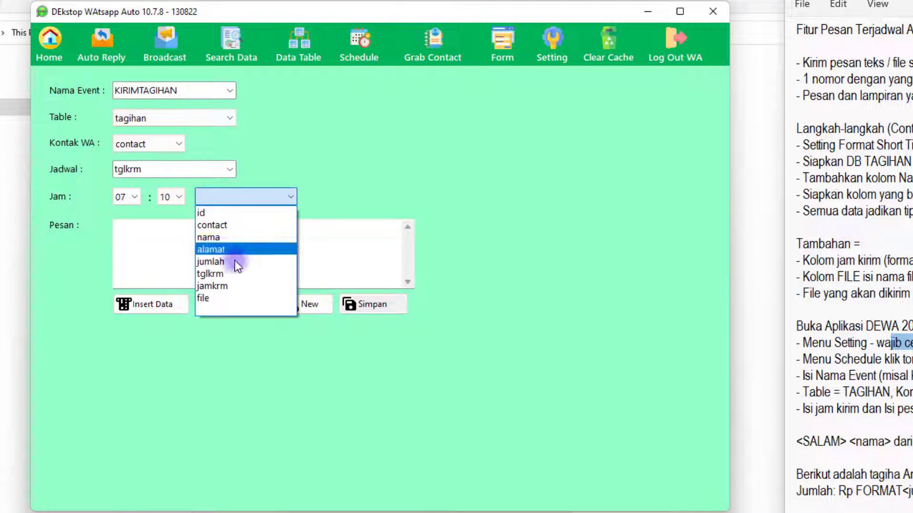
click(227, 287)
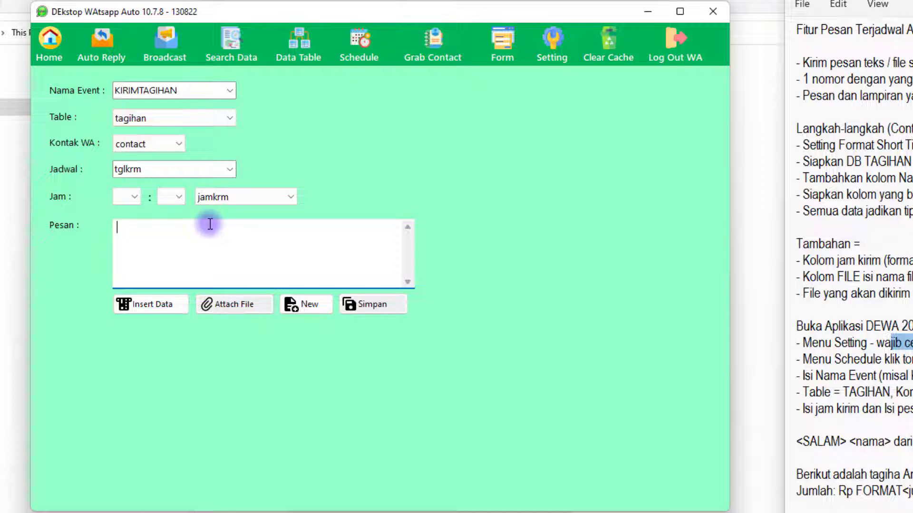
click(226, 197)
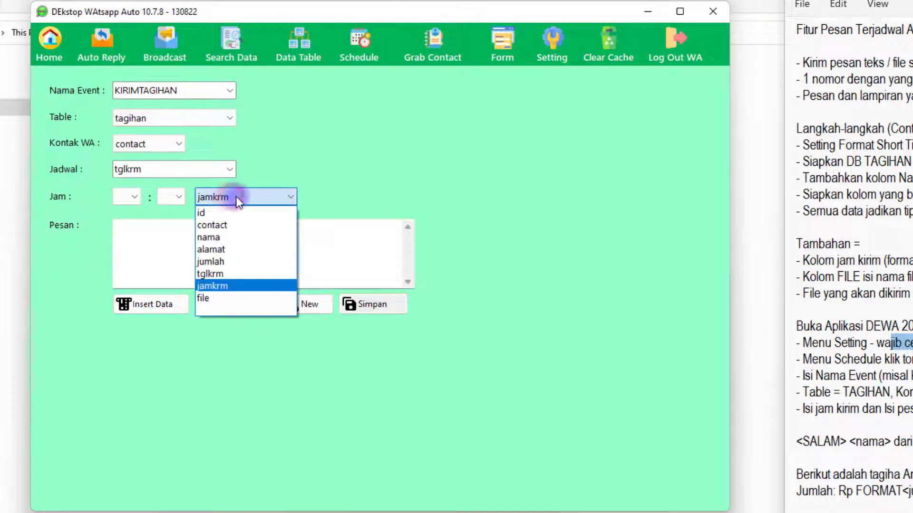
click(236, 196)
click(298, 48)
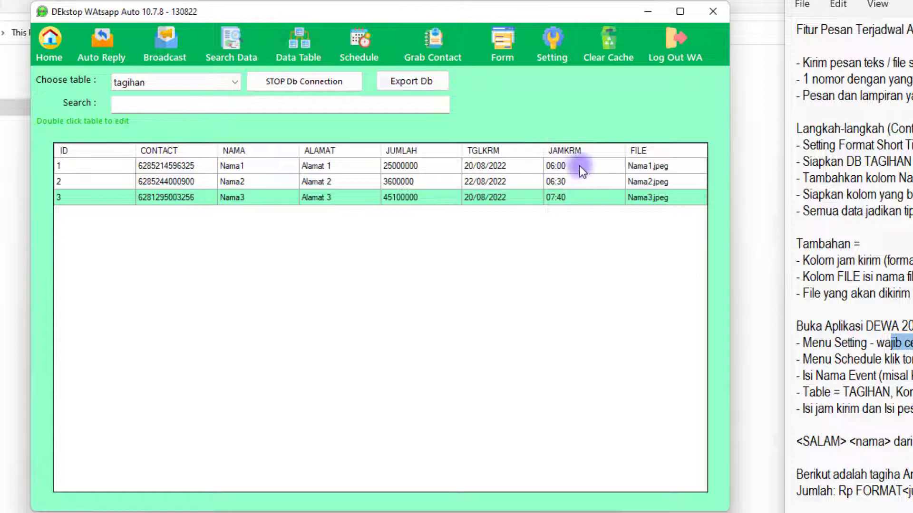
drag(579, 166, 563, 193)
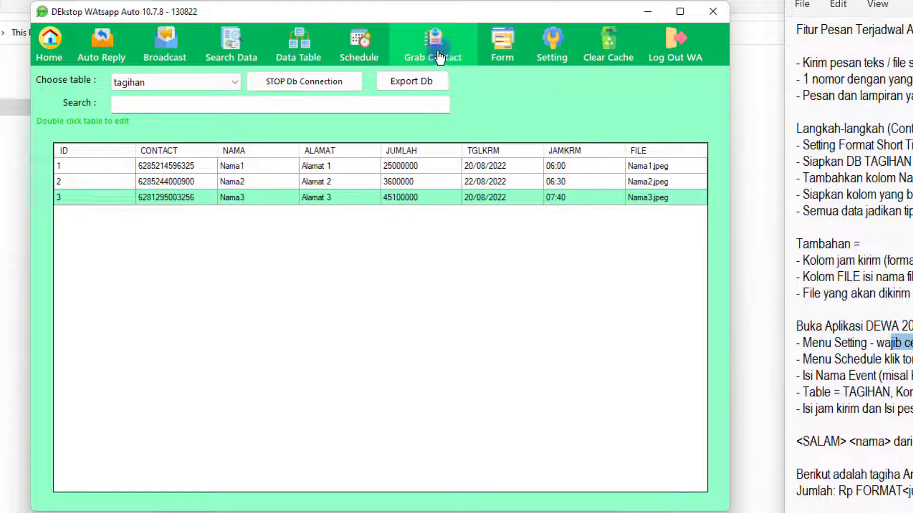
click(357, 45)
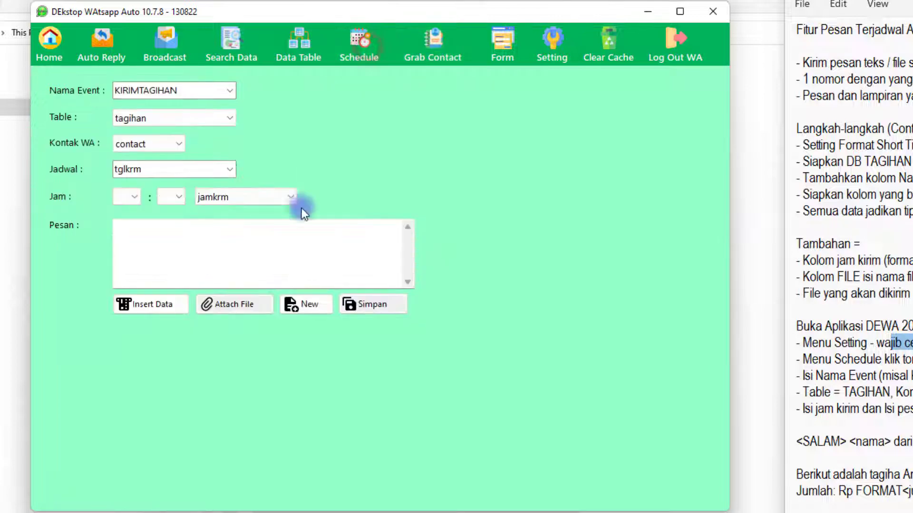
- Enter the sample text "DSFSDF S" as the event's message and clear it
click(143, 224)
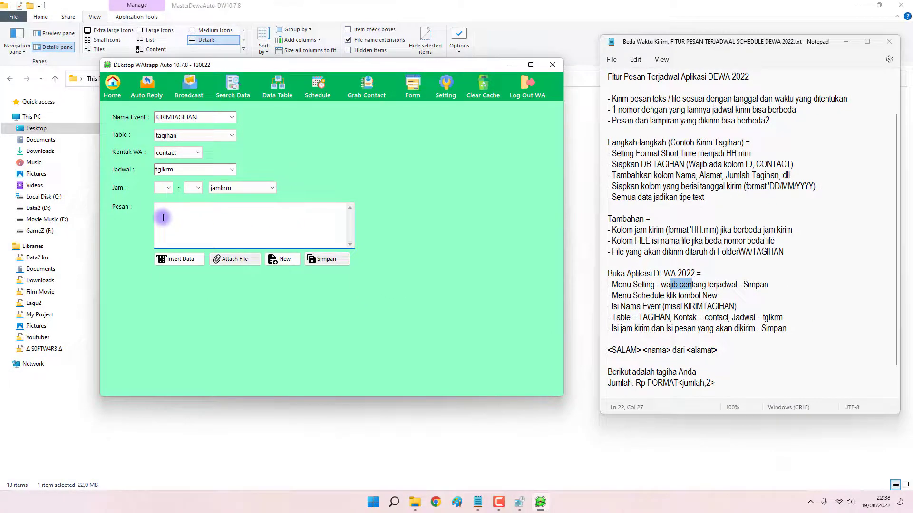
text(DSFSDF S)
key(ctrl+a)
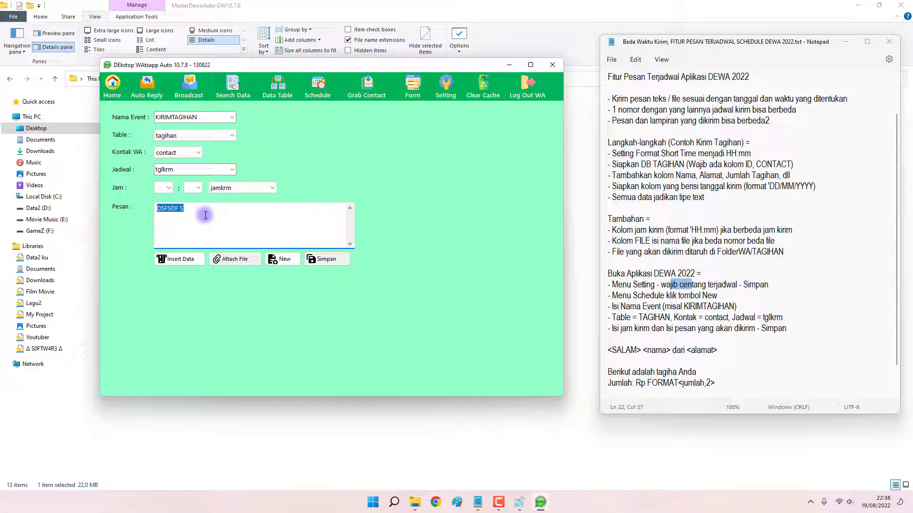
key(BackSpace)
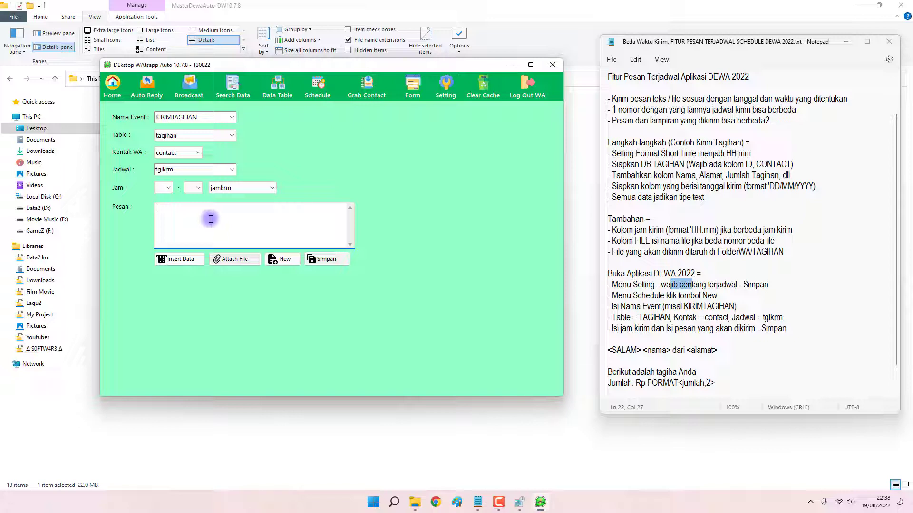
- Examine the template's <SALAM>, <nama> and <alamat> placeholders in the Notepad notes, and compare them with the tagihan data table
click(704, 306)
scroll(704, 305, down, 1)
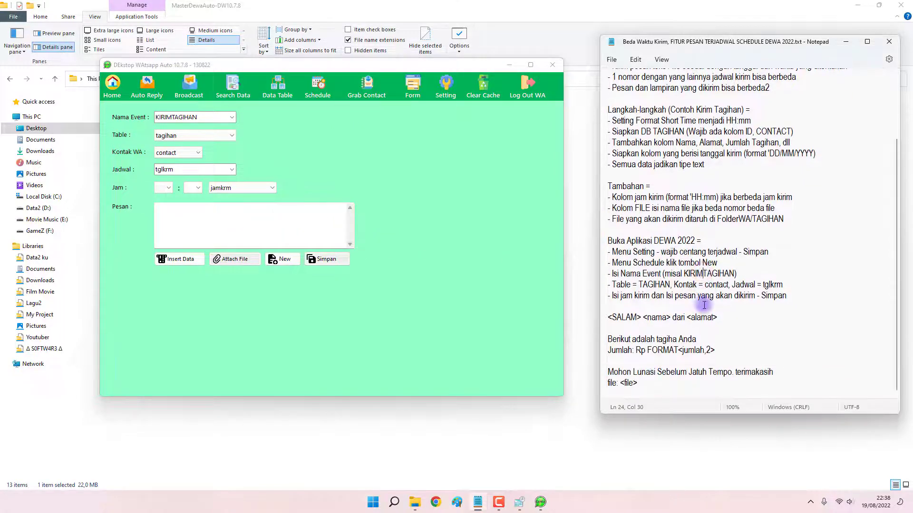
drag(608, 316, 653, 385)
click(609, 317)
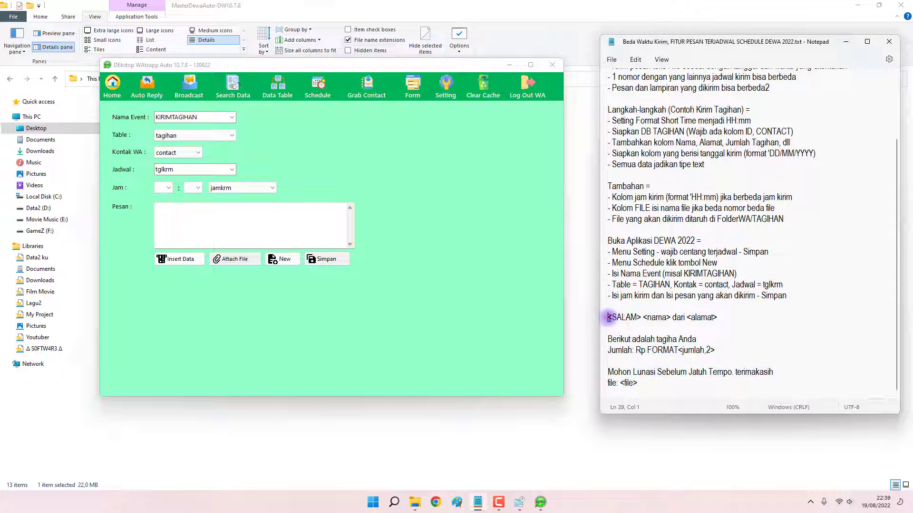
drag(609, 318, 643, 318)
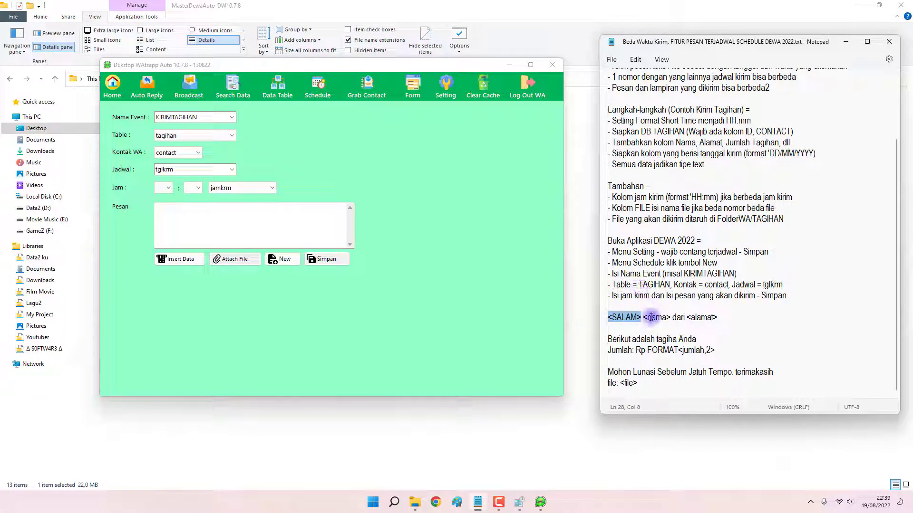
drag(648, 317, 667, 318)
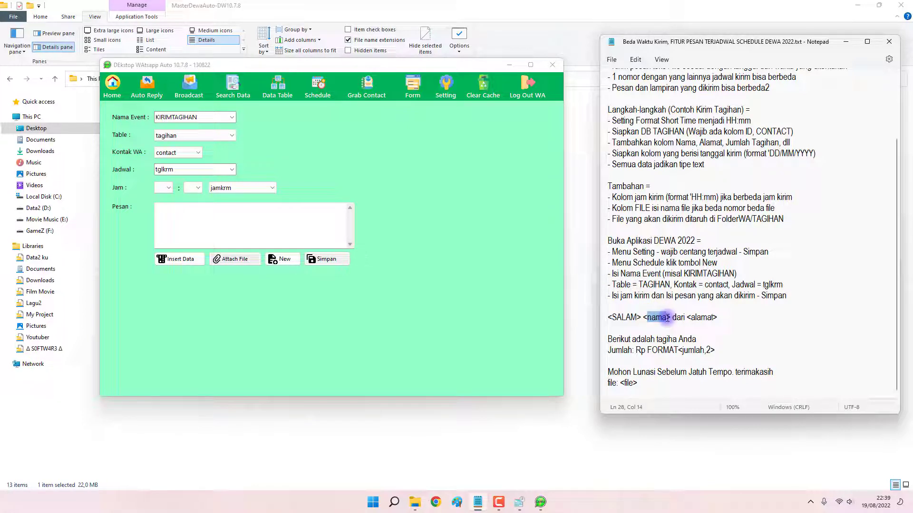
click(278, 88)
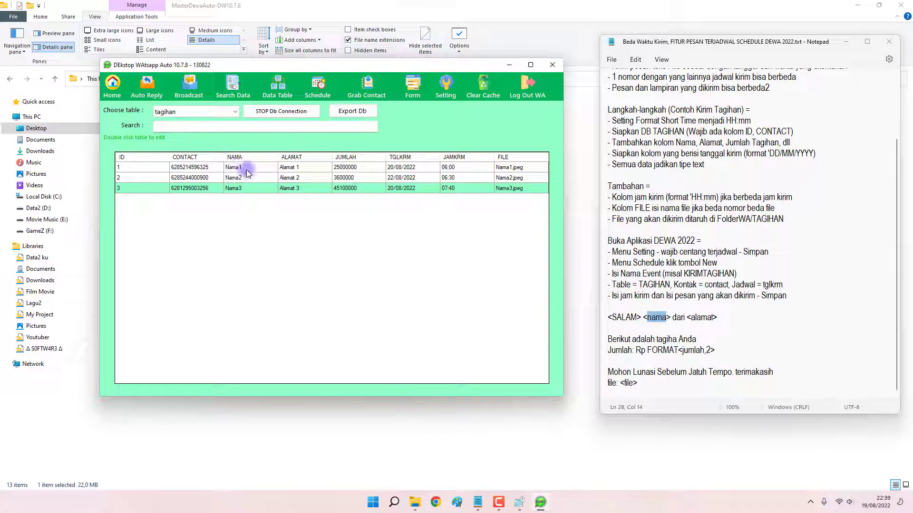
double_click(680, 317)
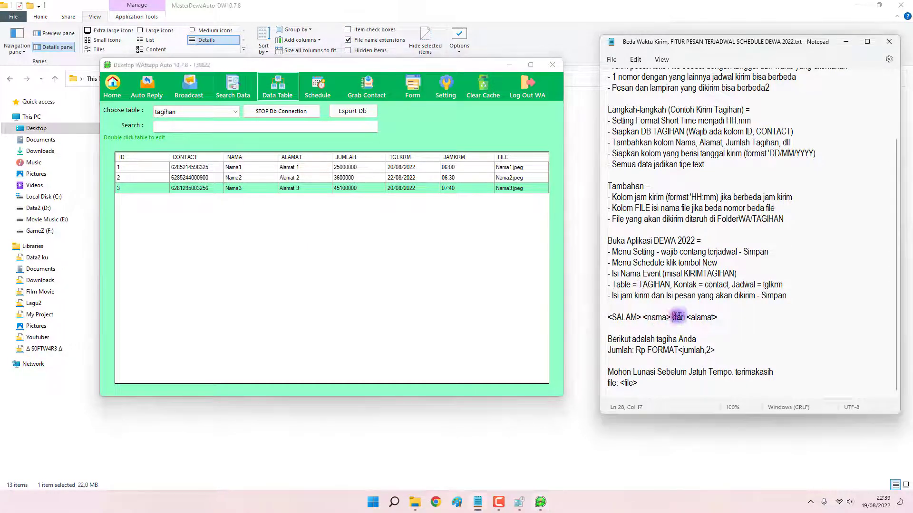
double_click(702, 317)
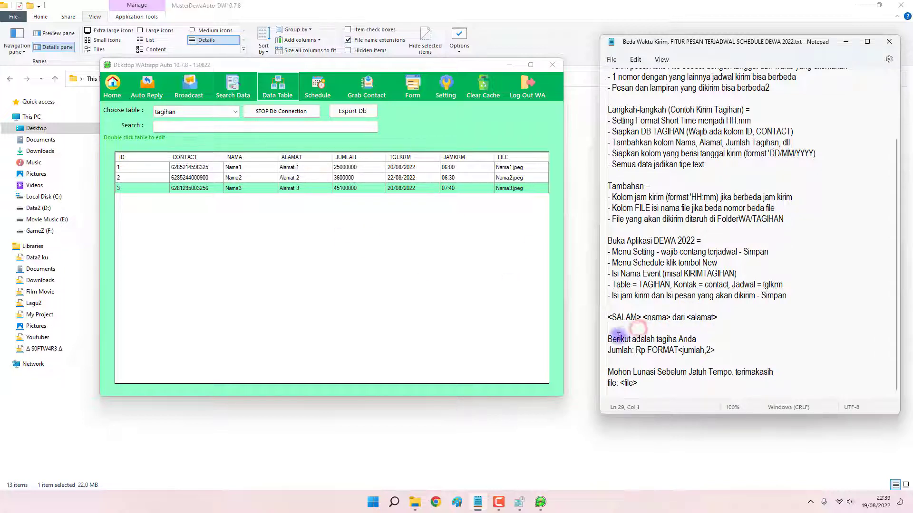
- Correct the word "tagiha" to "tagihan" in the template's billing line in Notepad
drag(609, 339, 676, 339)
click(677, 339)
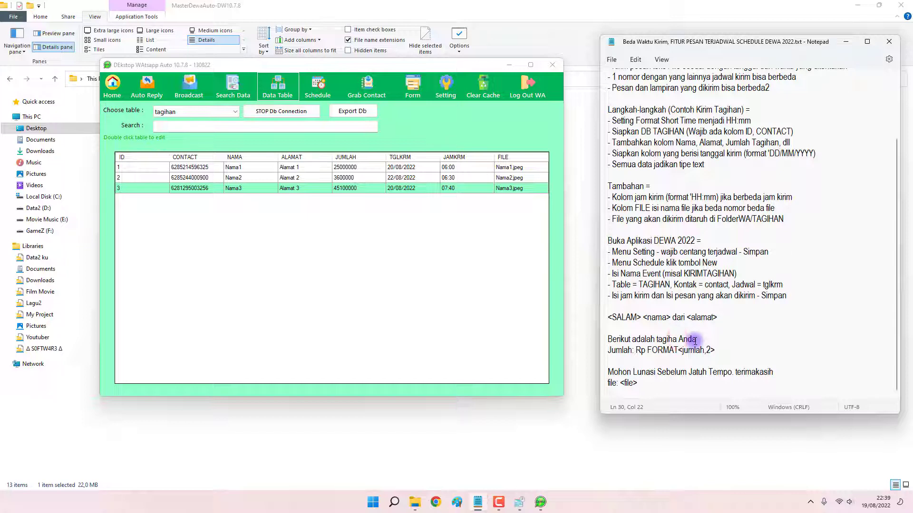
text(N)
key(BackSpace)
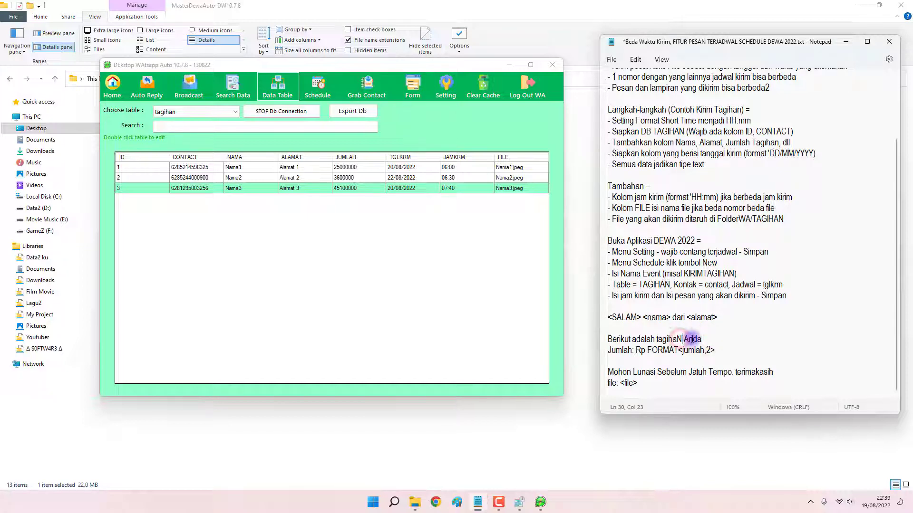
text(n)
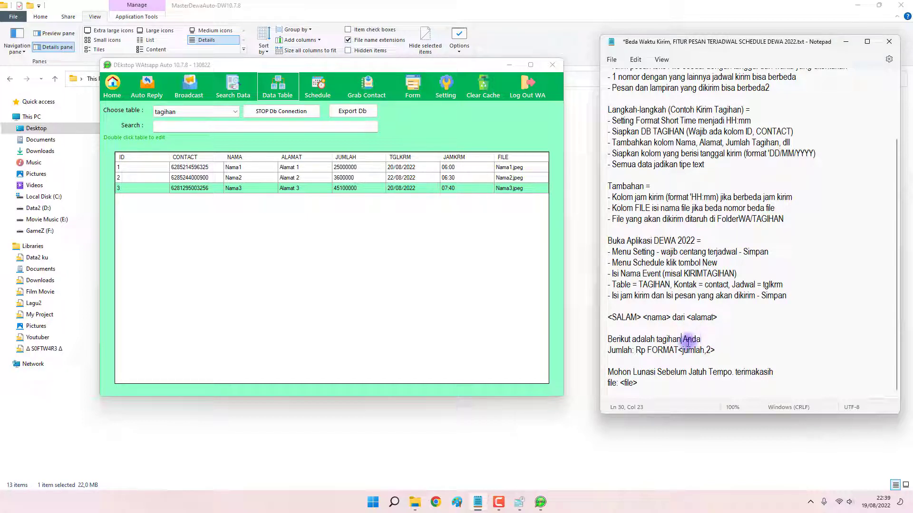
- Examine the template's FORMAT<jumlah,2> amount, its closing payment reminder and the "file: <file>" line
drag(636, 351, 683, 355)
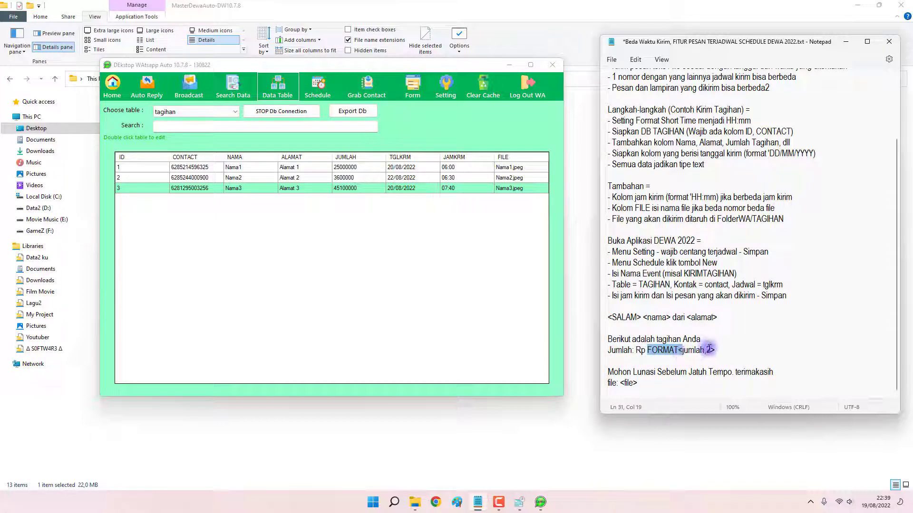
drag(683, 350, 704, 351)
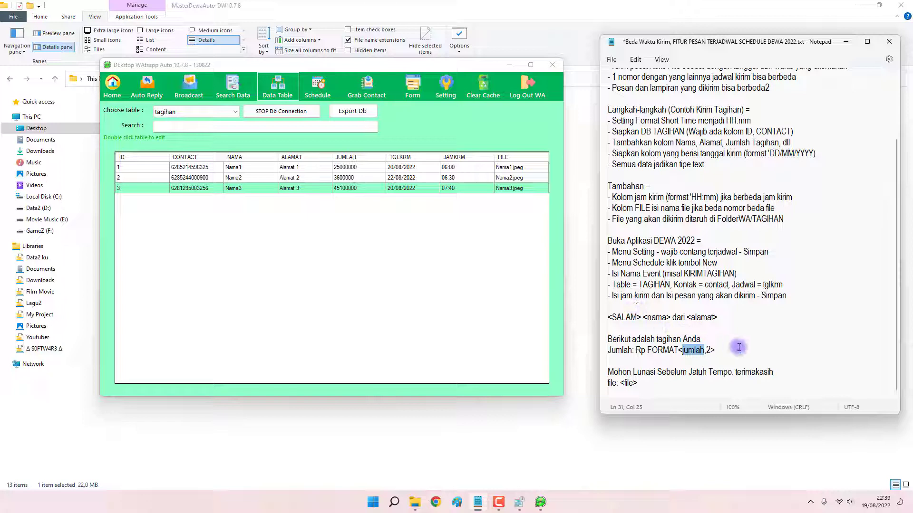
click(725, 350)
drag(613, 372, 777, 372)
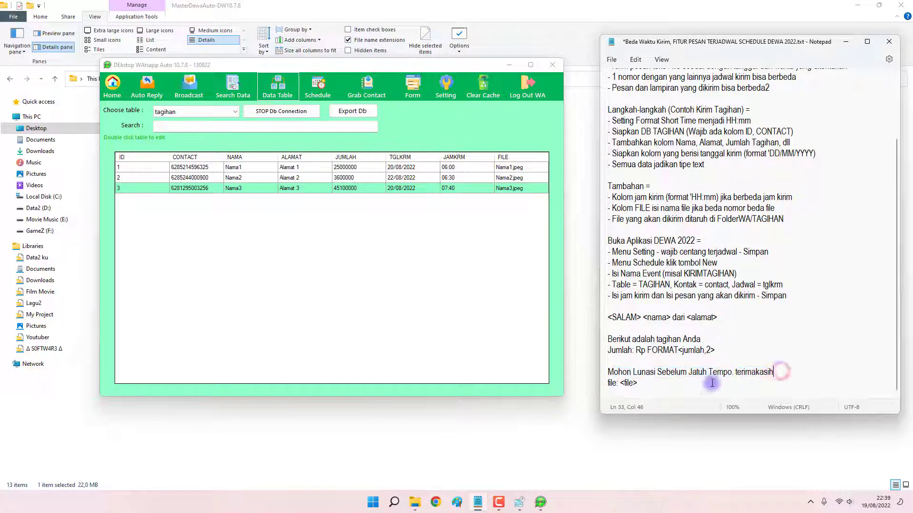
triple_click(611, 384)
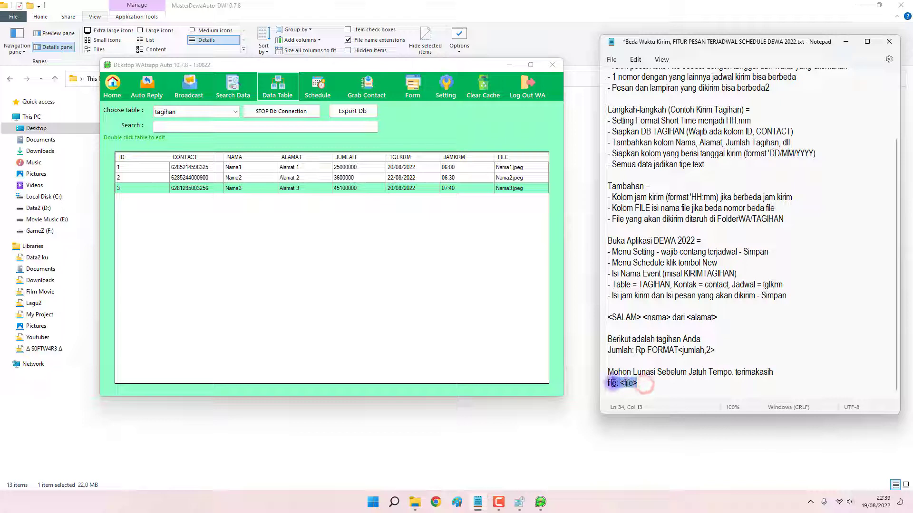
click(644, 383)
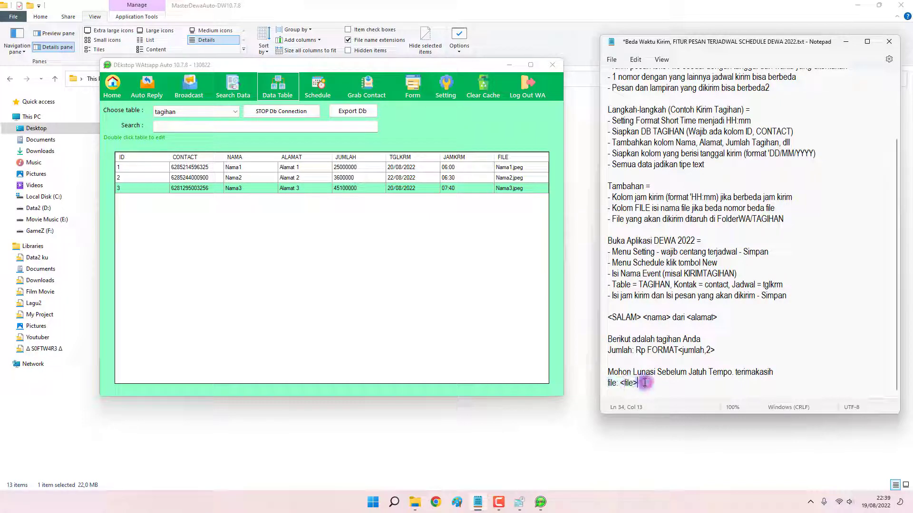
triple_click(644, 383)
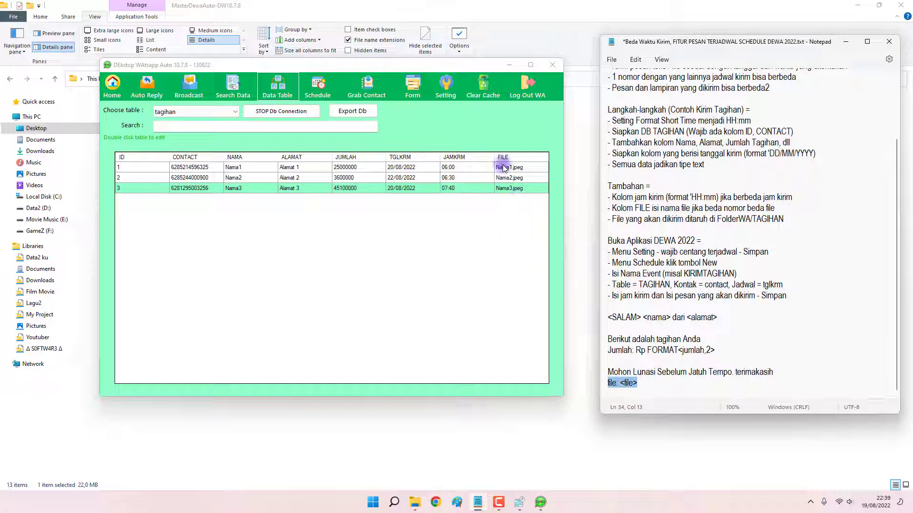
- Compare the FILE entry of each row in the tagihan data table with that row's contact and name
click(518, 180)
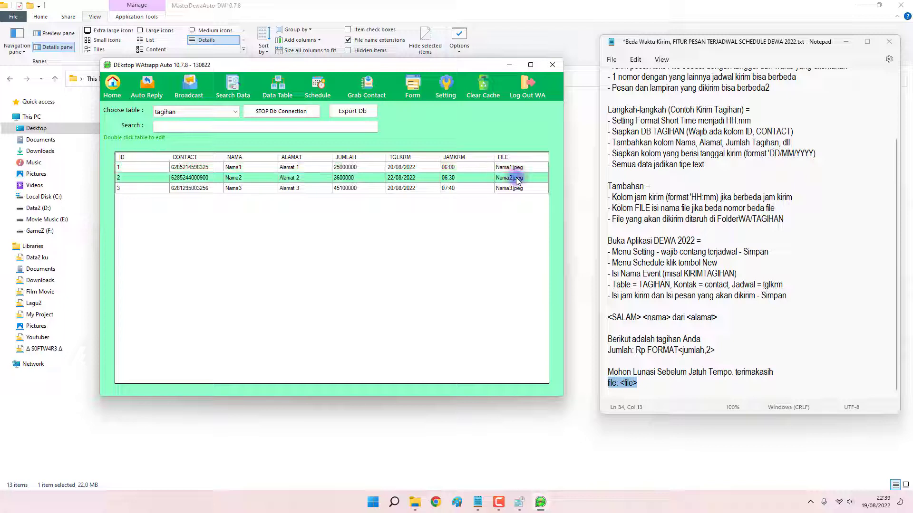
click(342, 167)
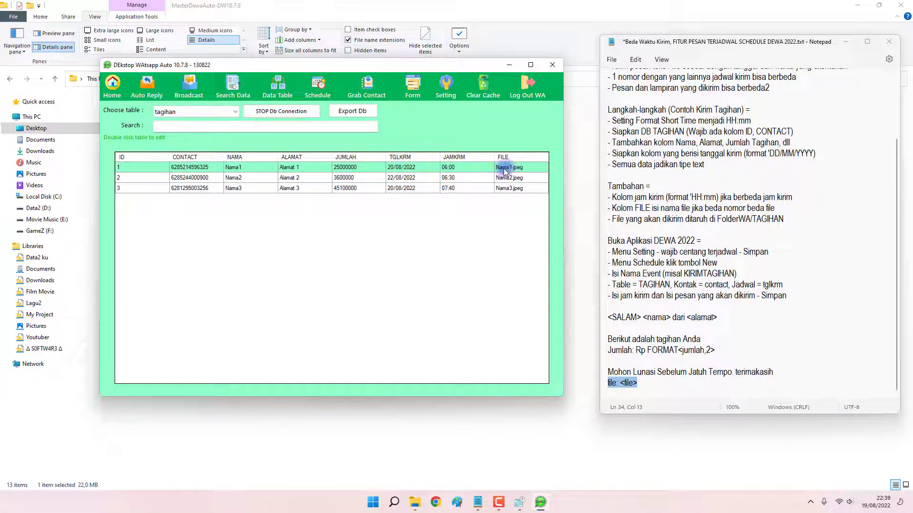
click(290, 179)
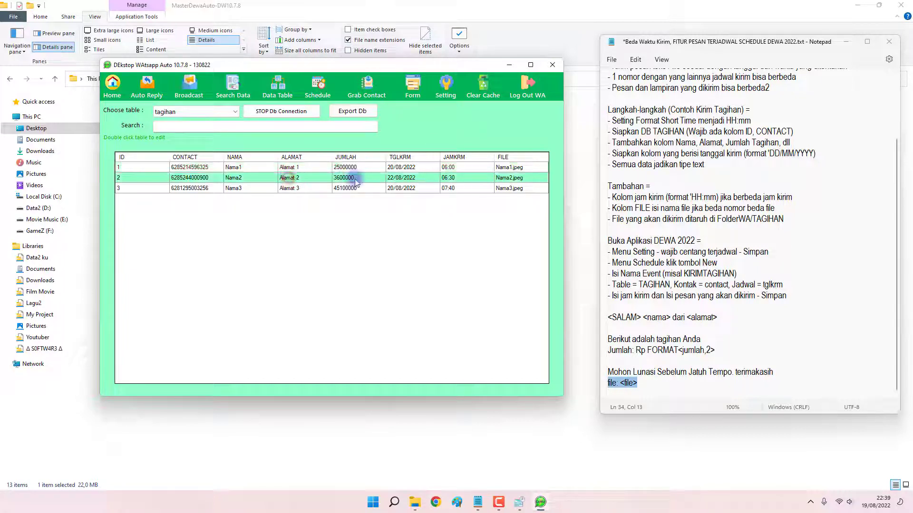
click(510, 190)
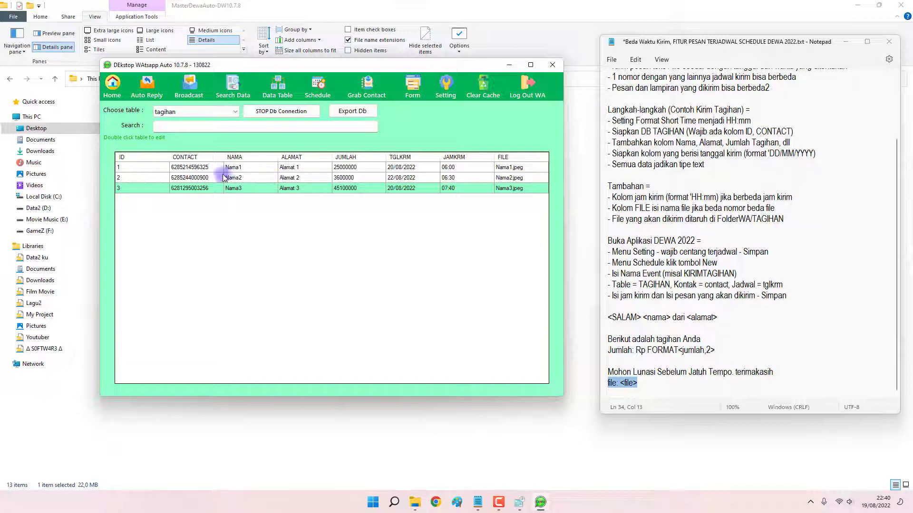
- Copy the template from <SALAM> through "file: <file>" in Notepad and paste it as the KIRIMTAGIHAN event's message
click(645, 367)
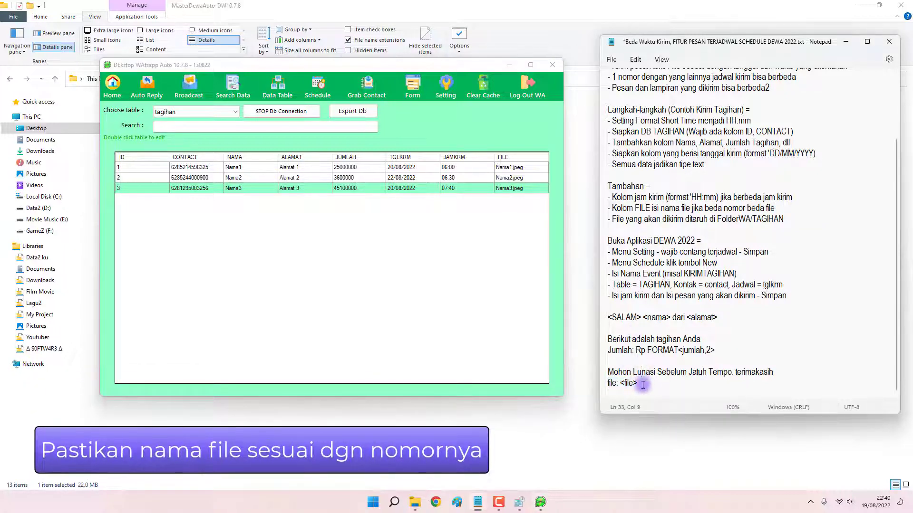
drag(637, 384, 594, 313)
key(ctrl+c)
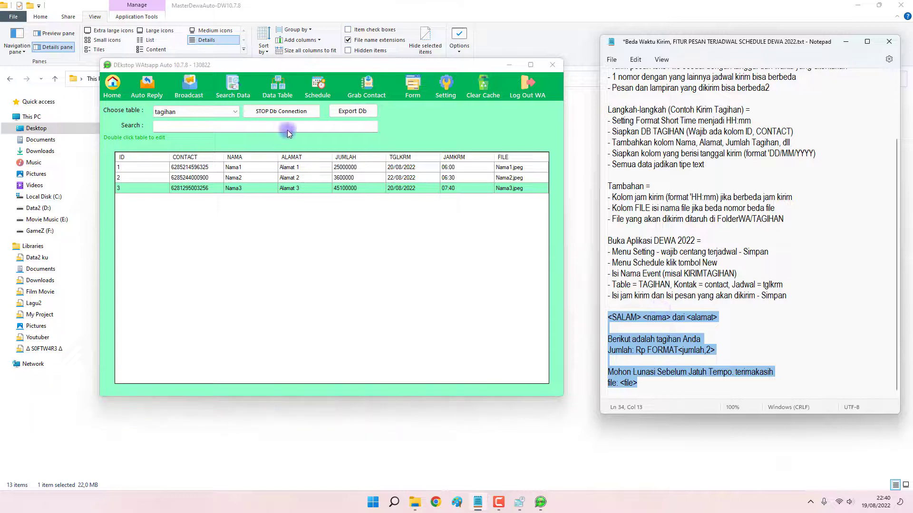
click(318, 93)
click(210, 217)
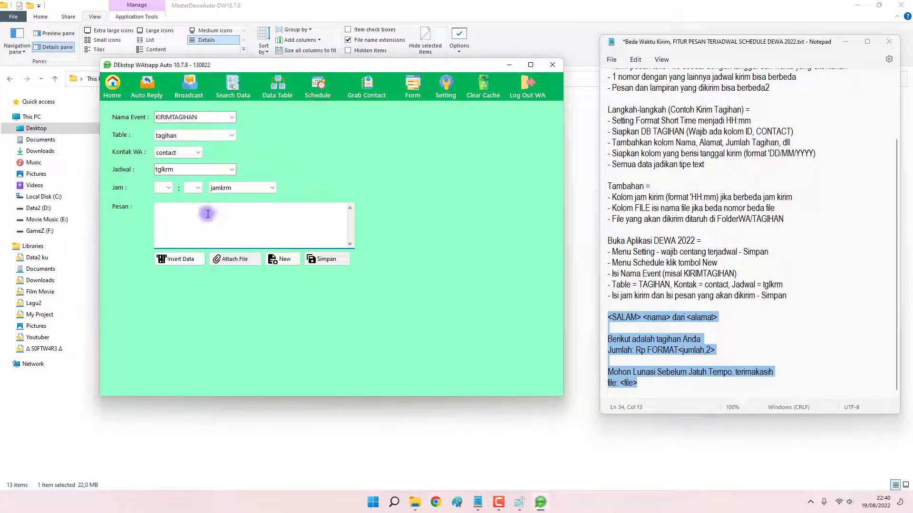
key(ctrl+v)
- Remove the blank lines after the greeting and after the Jumlah line in the pasted message, and review the full text
scroll(187, 223, up, 2)
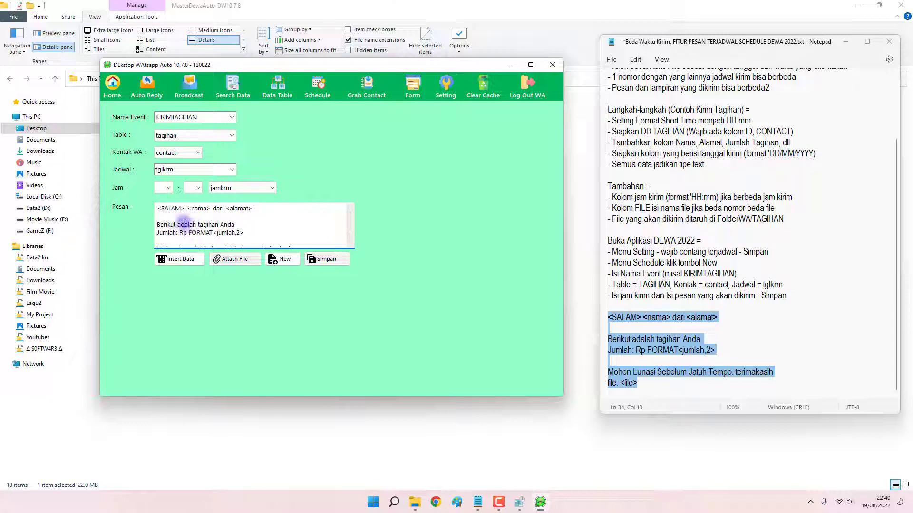
click(175, 217)
key(BackSpace)
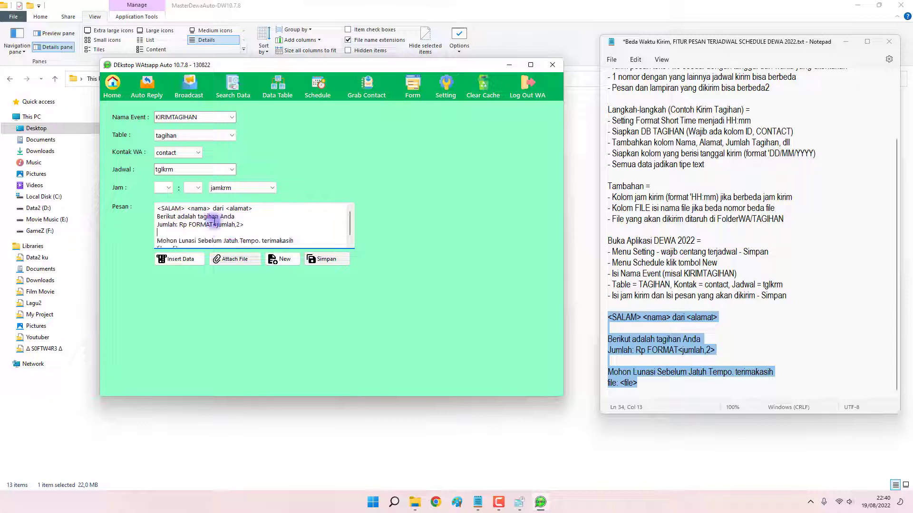
key(BackSpace)
drag(185, 241, 148, 208)
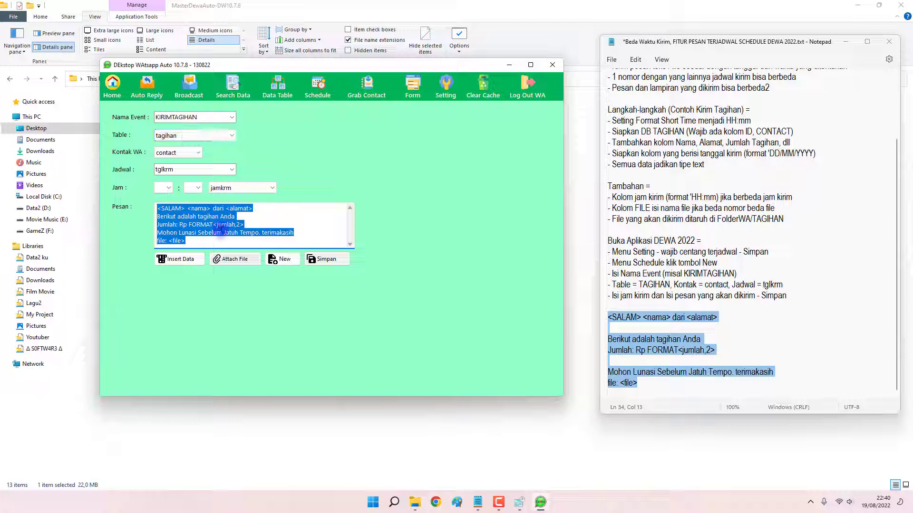
click(191, 241)
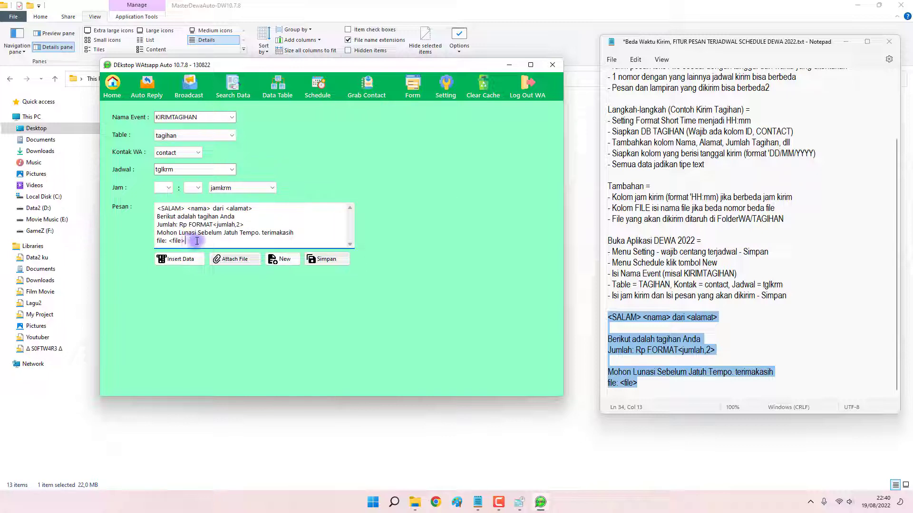
- Replace the message's "file: <file>" line with the inserted table data placeholders, keeping only the file placeholder
drag(190, 241, 153, 246)
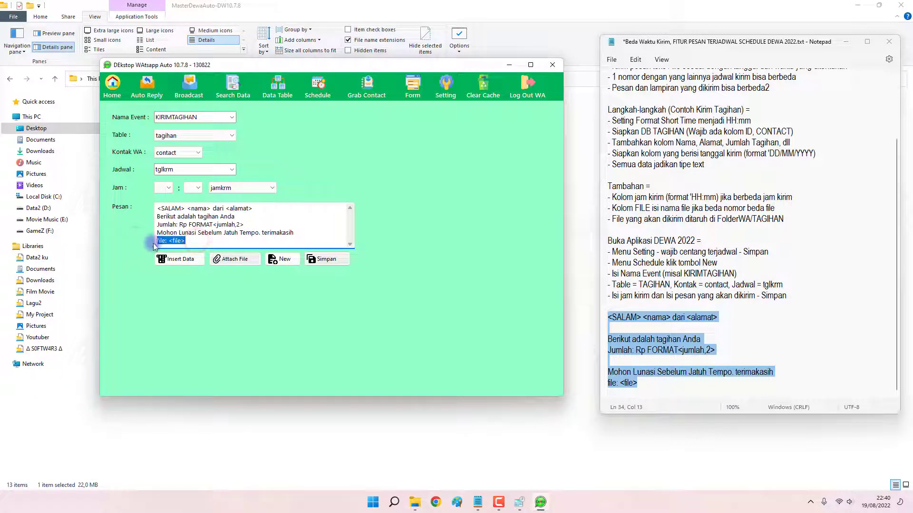
key(Delete)
click(181, 264)
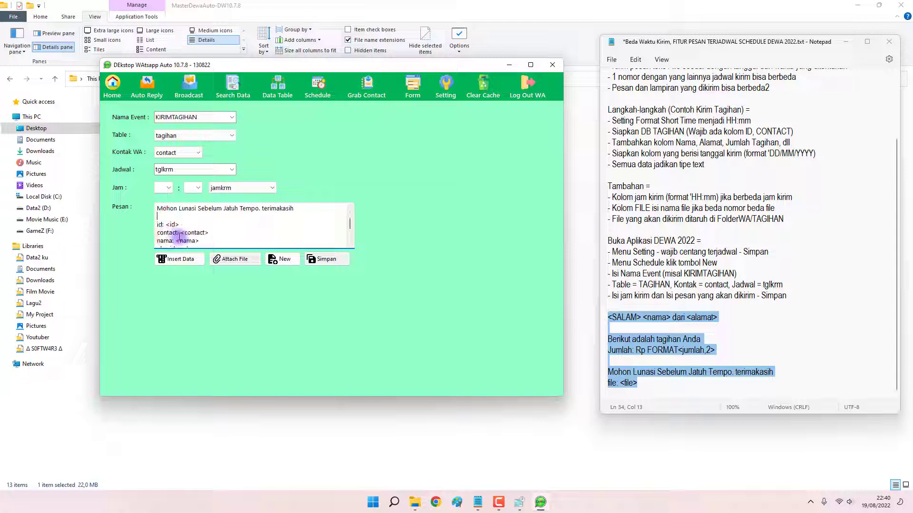
drag(157, 241, 185, 241)
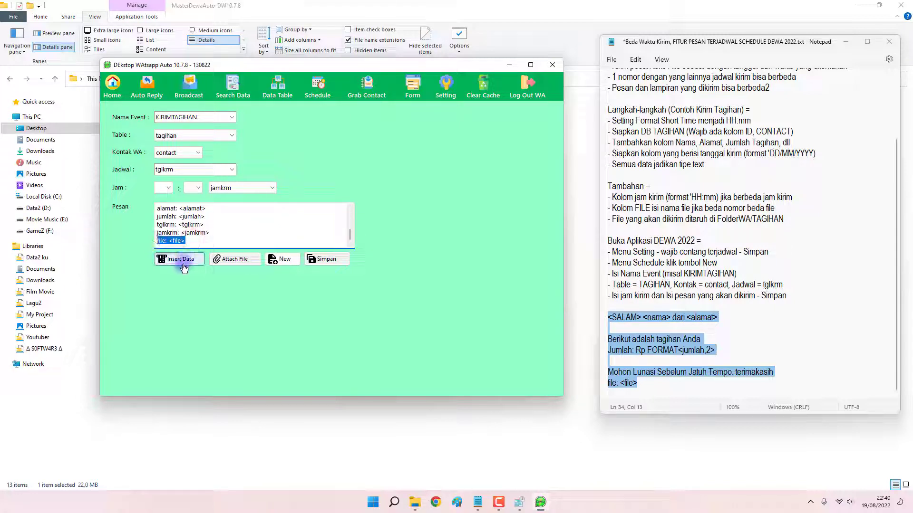
drag(204, 238, 157, 243)
click(156, 242)
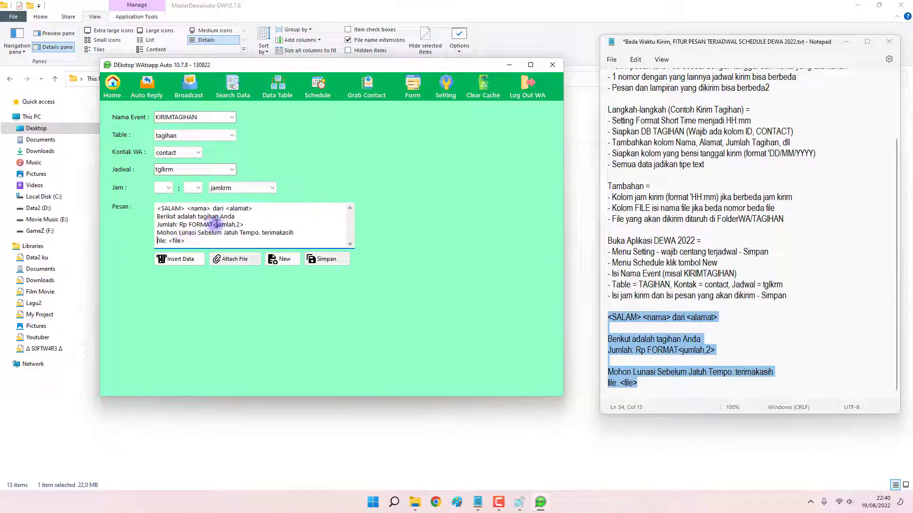
- Check the message's <nama> placeholder against the tagihan data table, and return to the schedule form to review its message and date column
drag(216, 224, 205, 209)
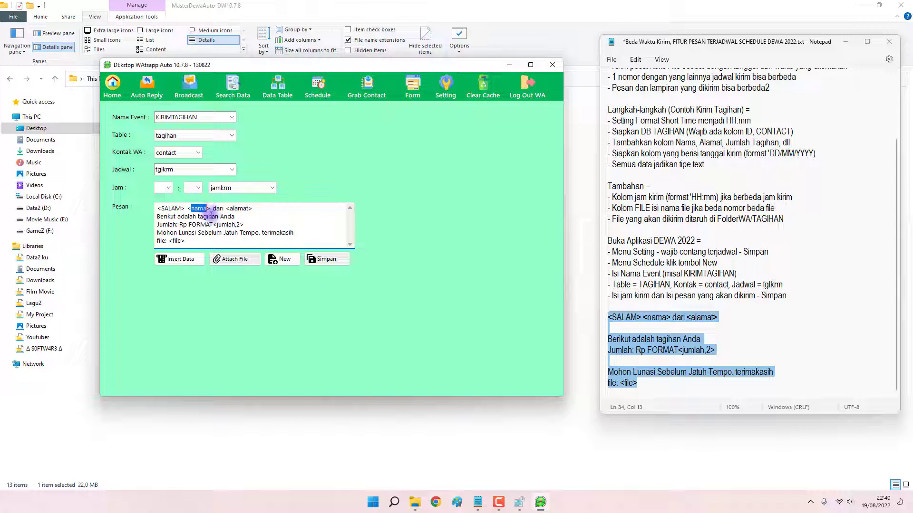
click(277, 86)
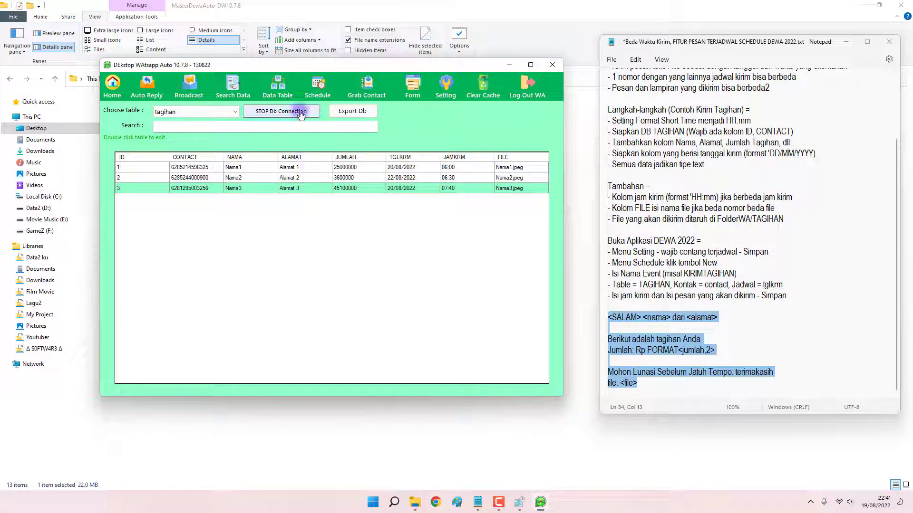
click(314, 88)
click(194, 239)
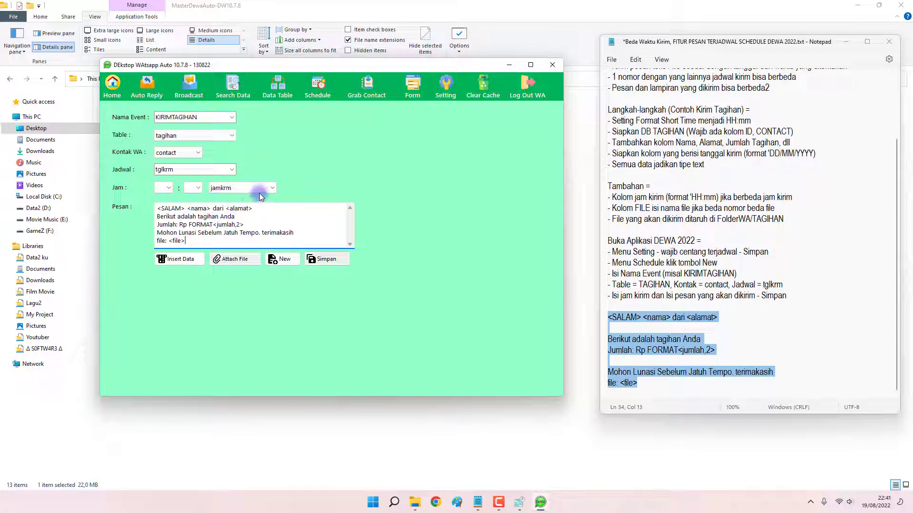
click(172, 169)
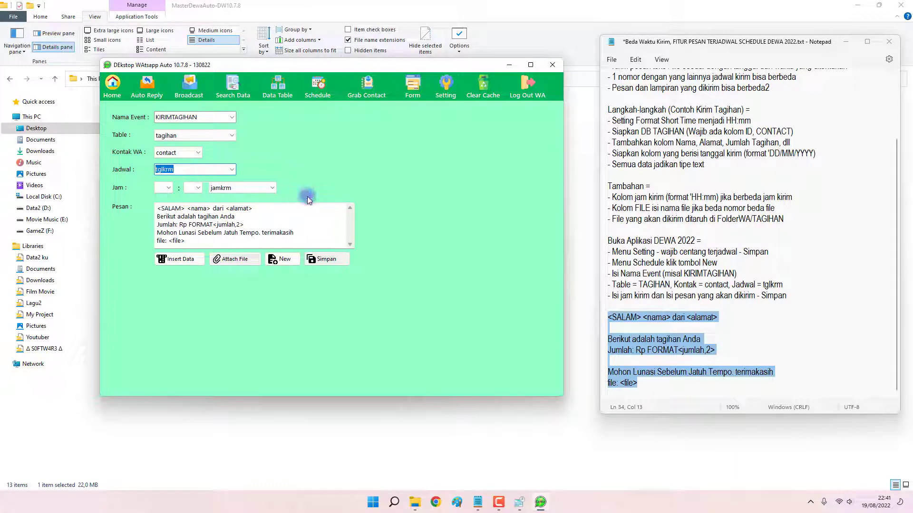
- Save the KIRIMTAGIHAN event and check the Nama1 record's send date and time in the tagihan table
click(339, 264)
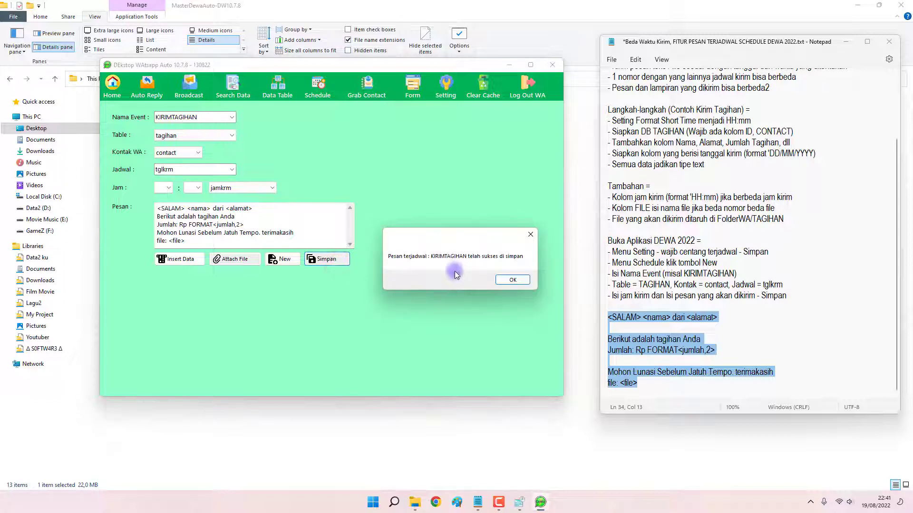
click(507, 283)
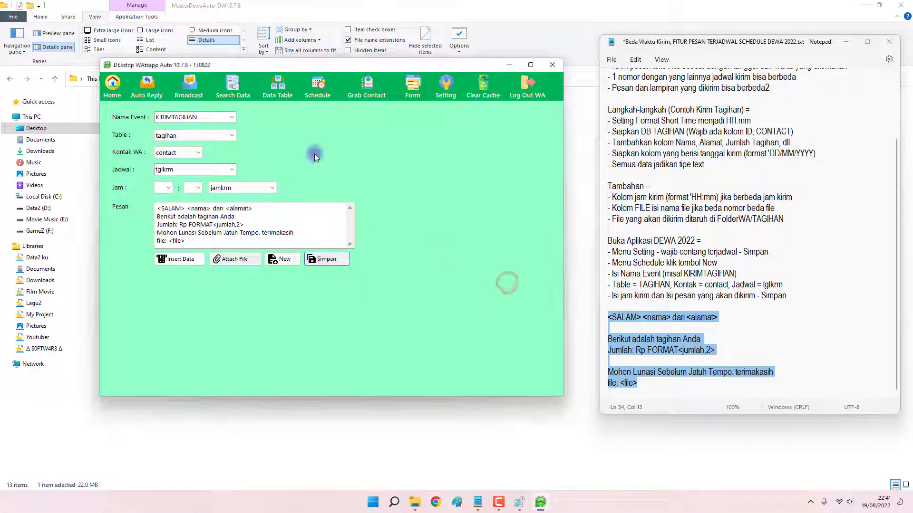
click(281, 95)
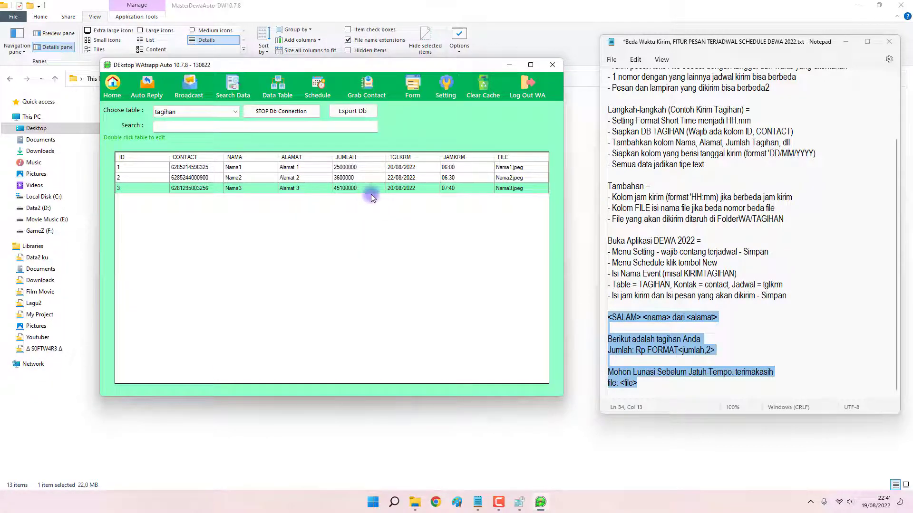
click(205, 166)
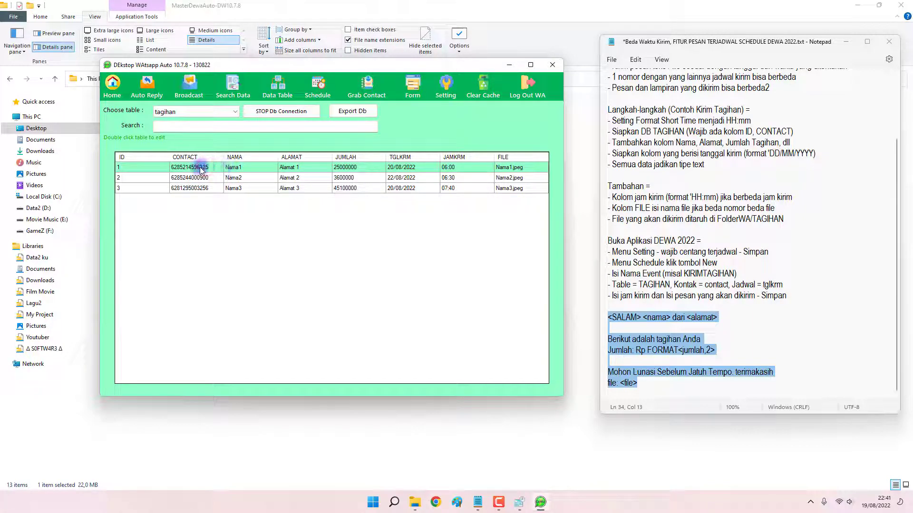
click(398, 172)
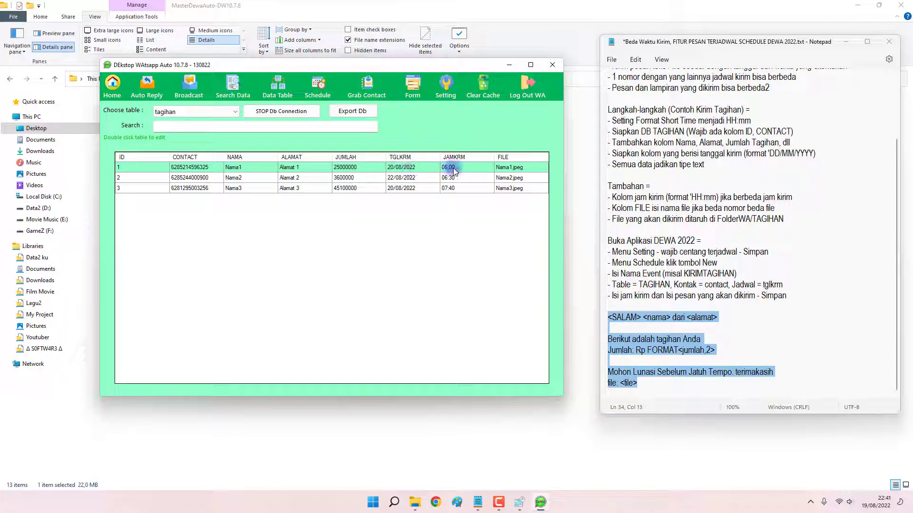
- Set the Windows date to 20 August 2022 and the time to 05:59:10 to test the first scheduled message
click(519, 502)
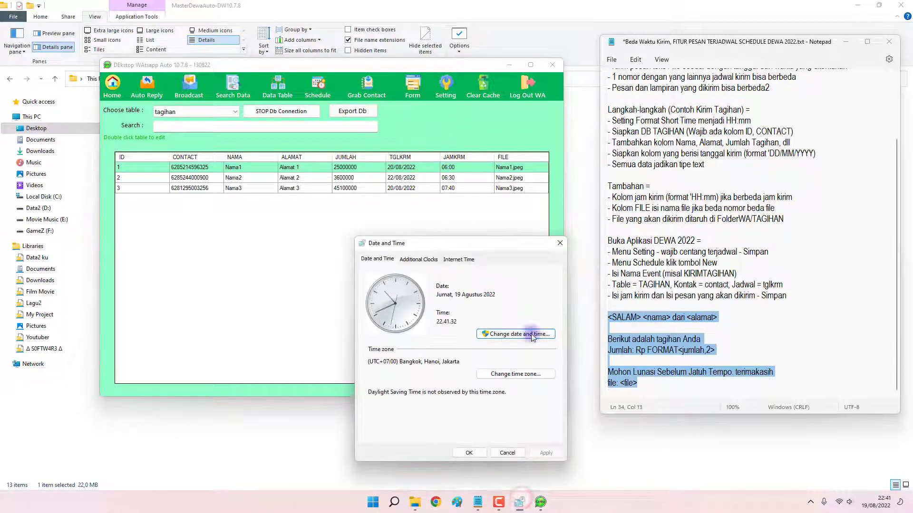
drag(468, 245, 473, 206)
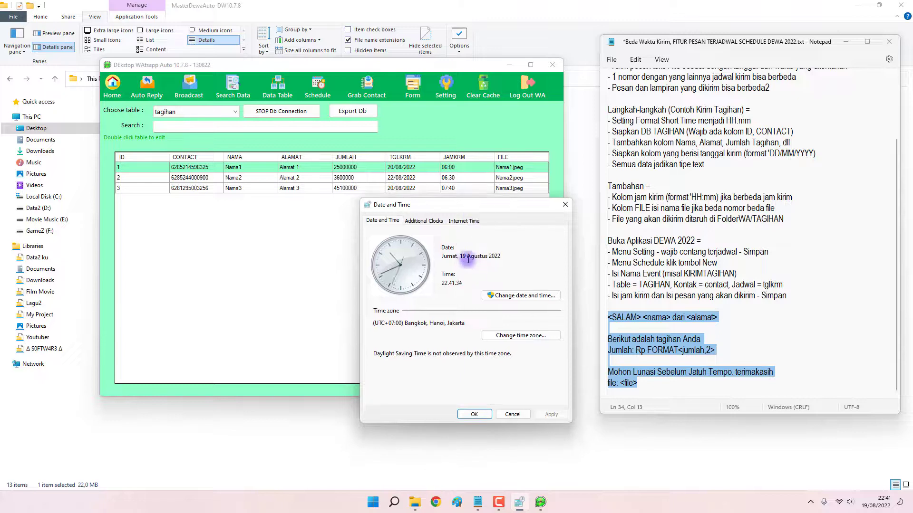
mouse_move(468, 259)
mouse_down()
mouse_move(499, 258)
mouse_move(486, 257)
mouse_up()
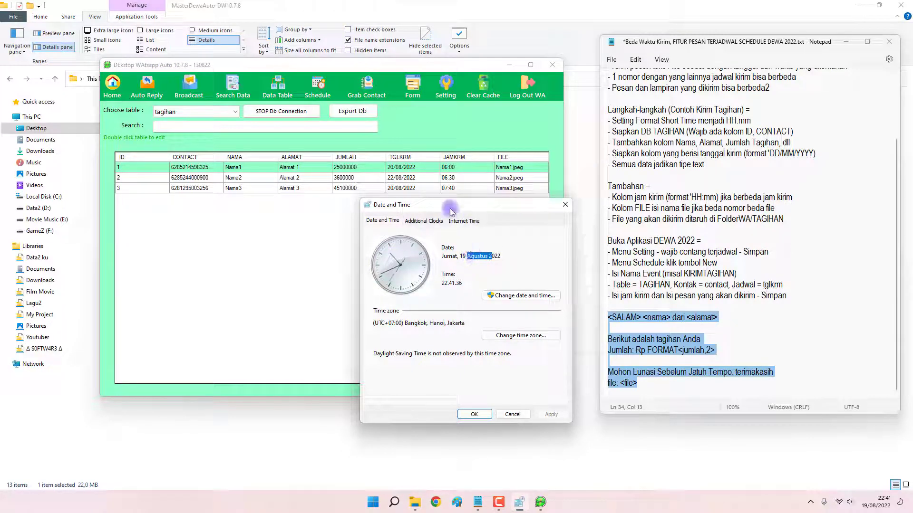
drag(451, 211, 469, 218)
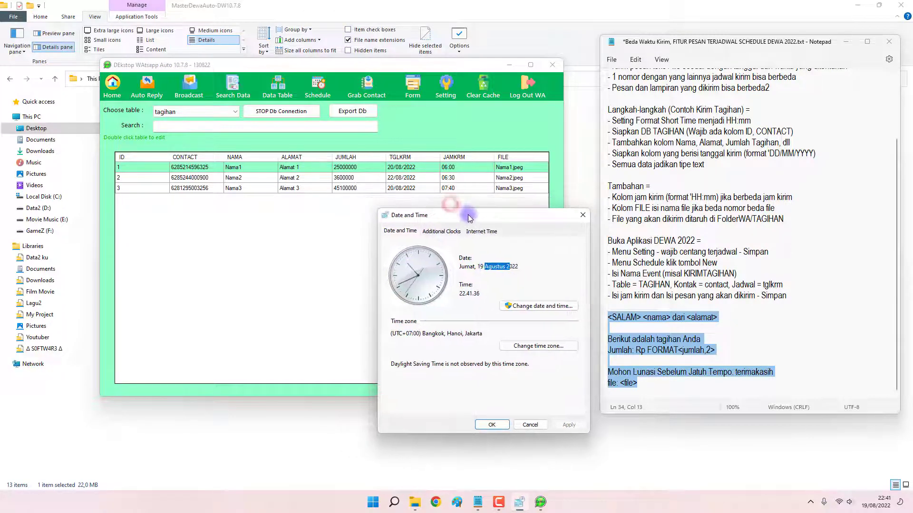
click(525, 306)
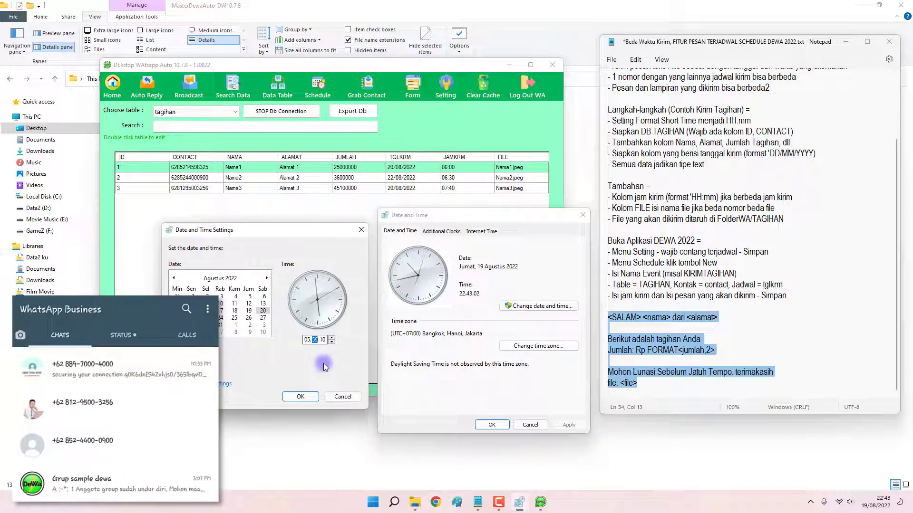
click(263, 310)
click(307, 339)
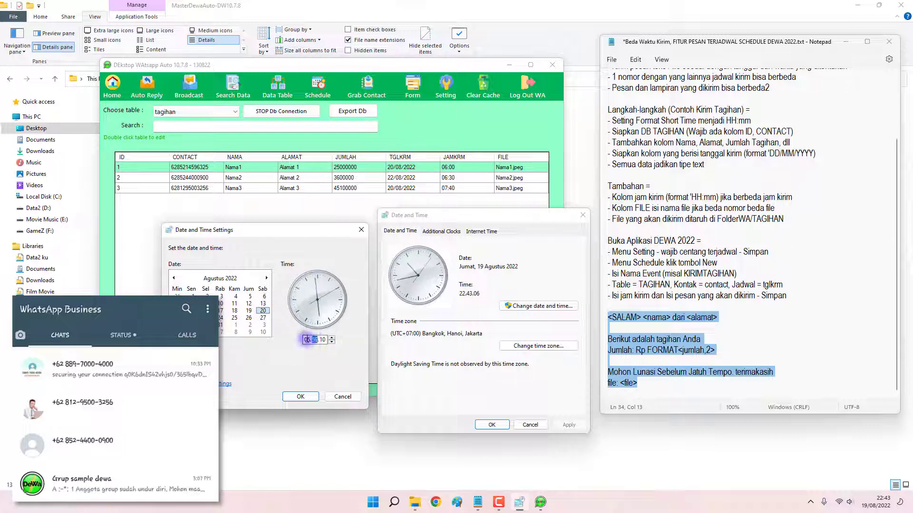
click(322, 340)
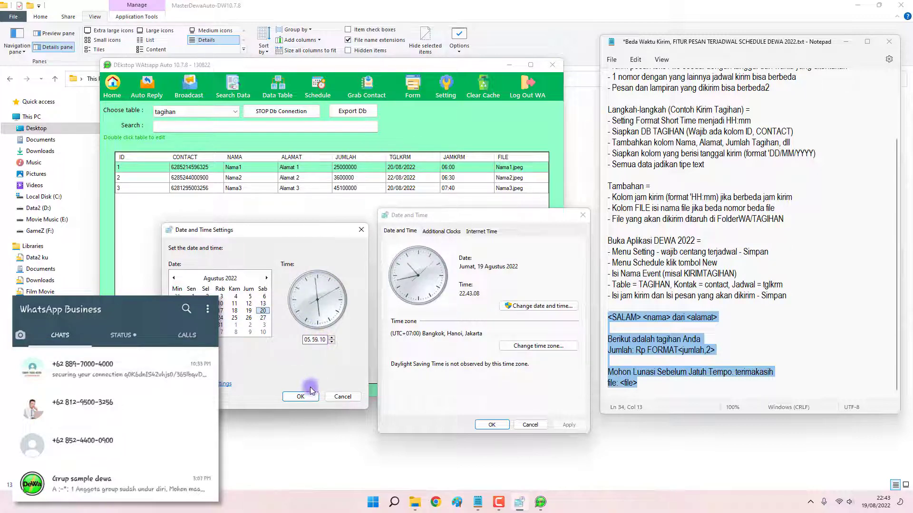
click(293, 398)
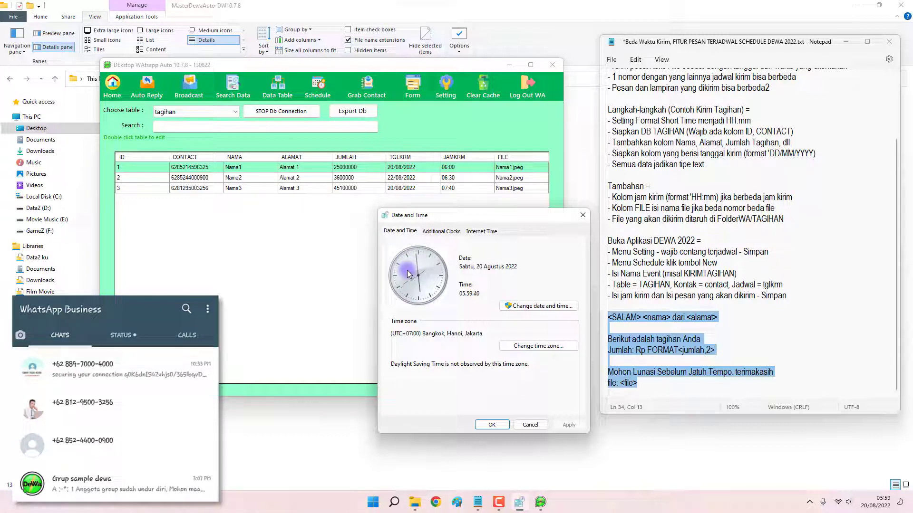
- Review the KIRIMTAGIHAN event's message in the schedule form and return to the Date and Time window to watch the clock
click(318, 85)
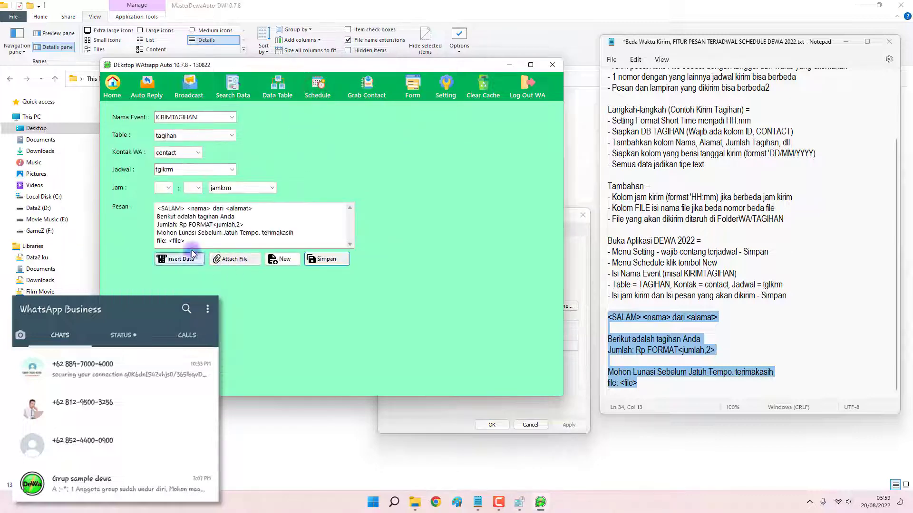
click(183, 233)
key(ctrl+a)
click(179, 232)
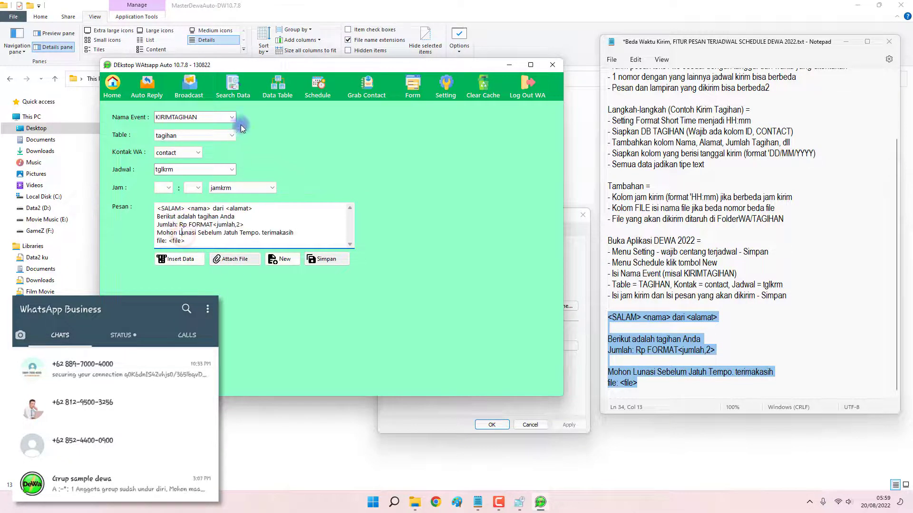
click(422, 409)
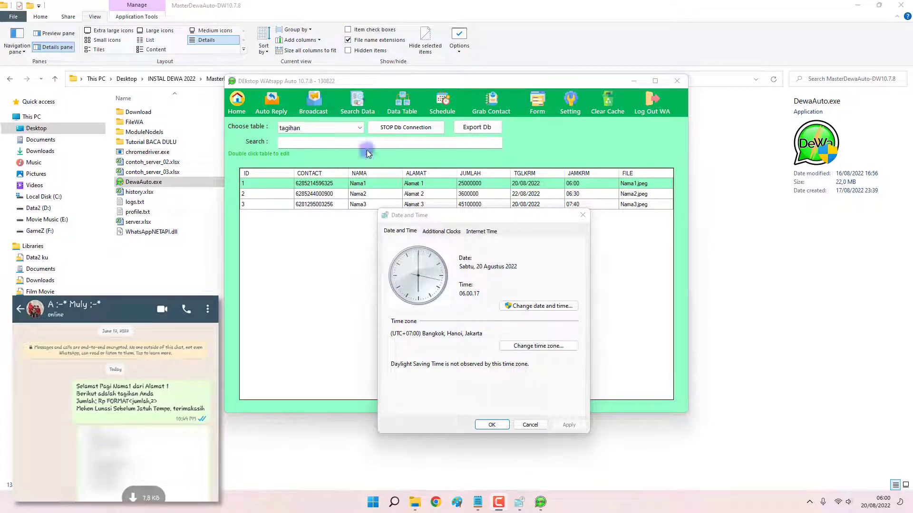
- Compare the event's full message template with the received chat message, and check the Nama3 record's send date and time
click(442, 103)
drag(316, 258, 278, 223)
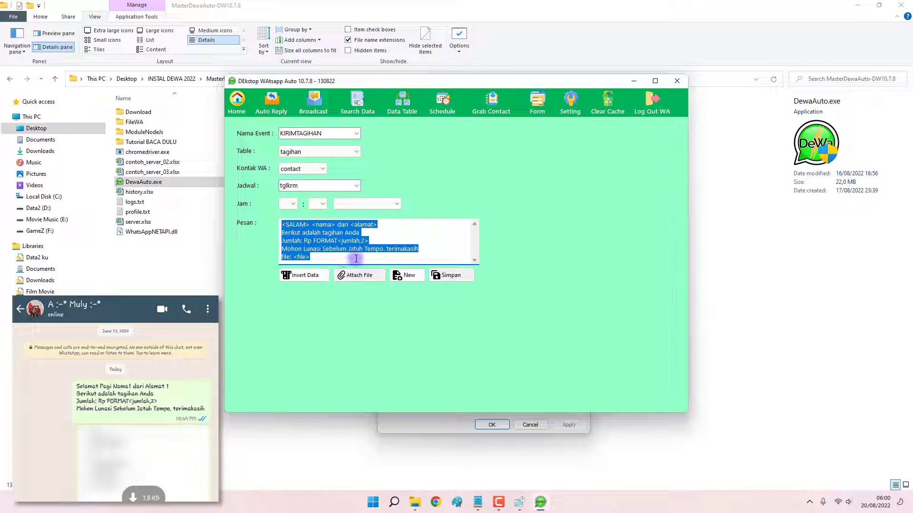
click(420, 114)
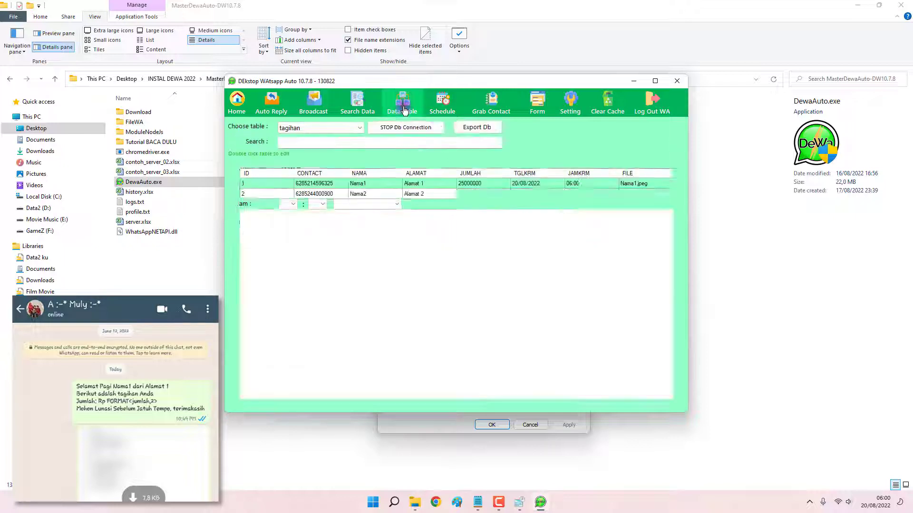
click(519, 205)
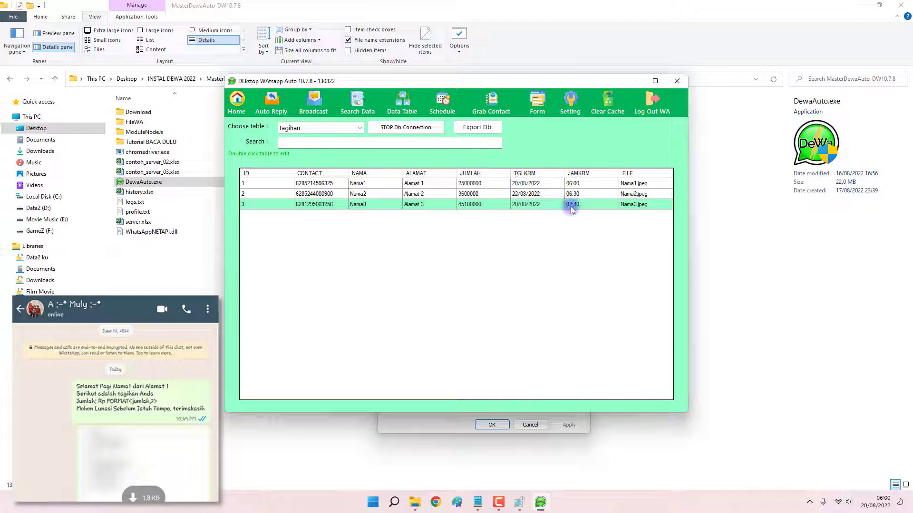
- Set the Windows time to 07:39:51, keeping the same date, to test the Nama3 record's scheduled message
click(451, 418)
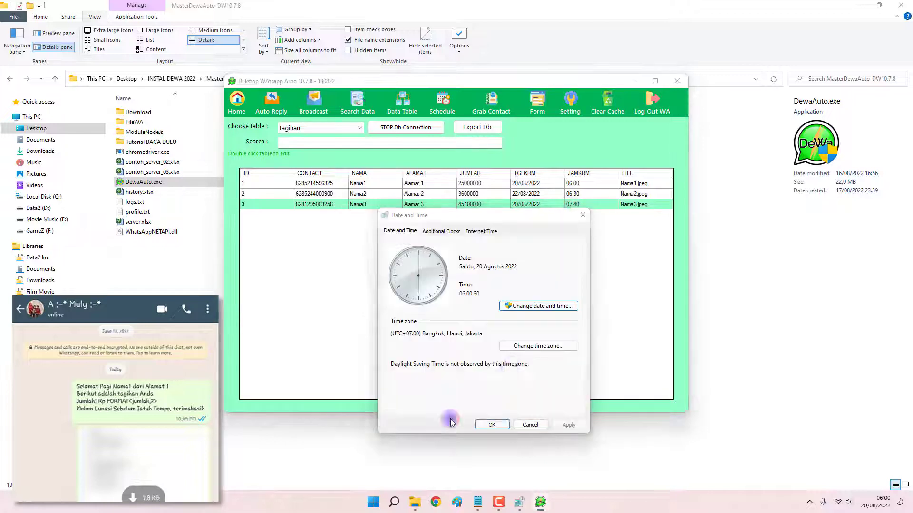
click(523, 307)
click(527, 340)
click(527, 340)
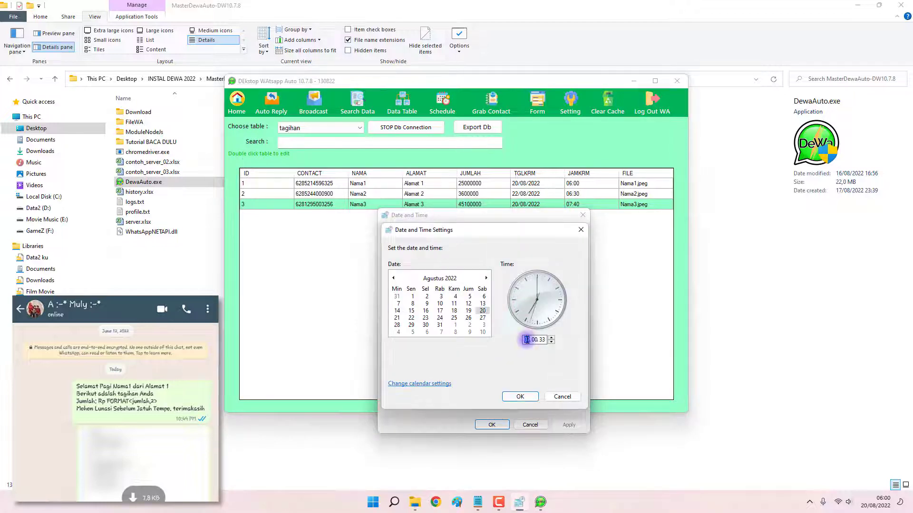
text(07)
click(534, 340)
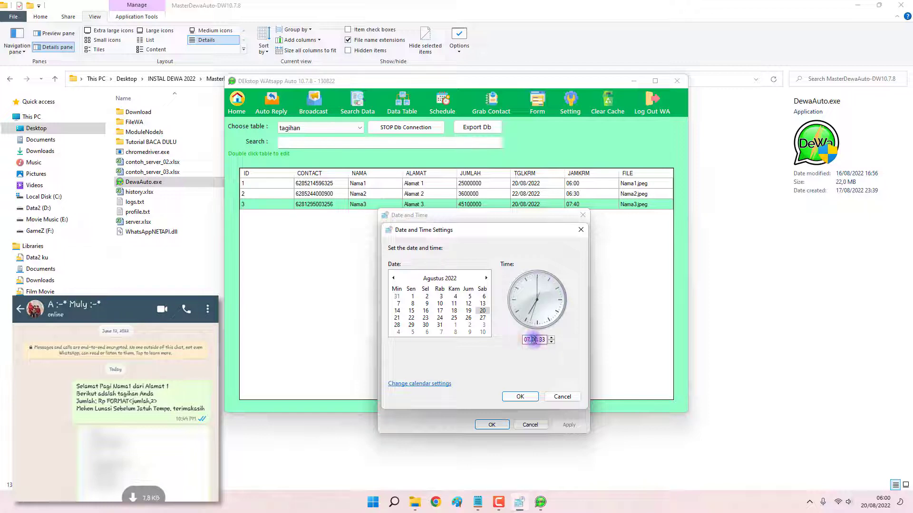
text(1032)
text(38)
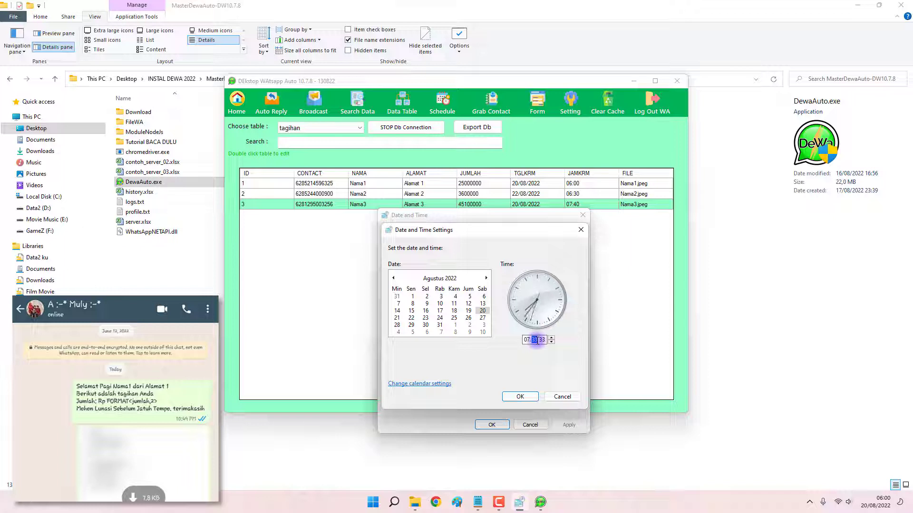
text(39)
click(541, 340)
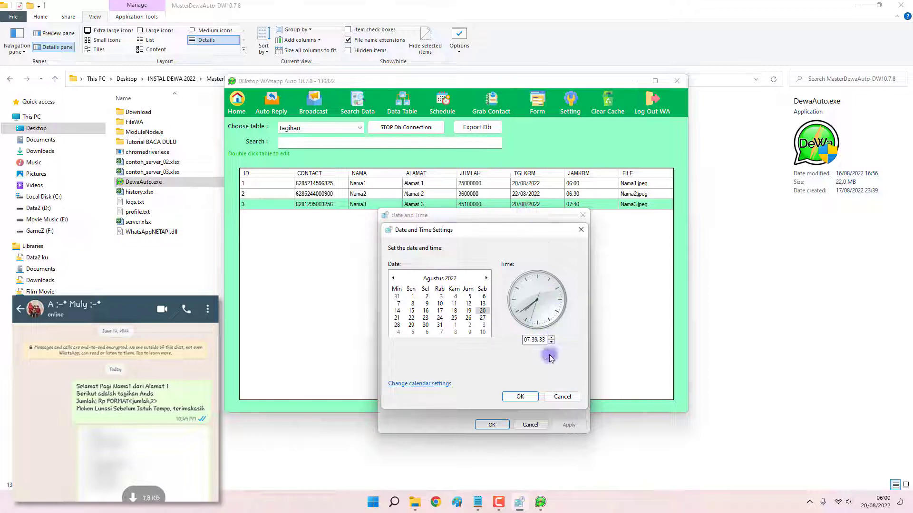
click(543, 340)
text(51)
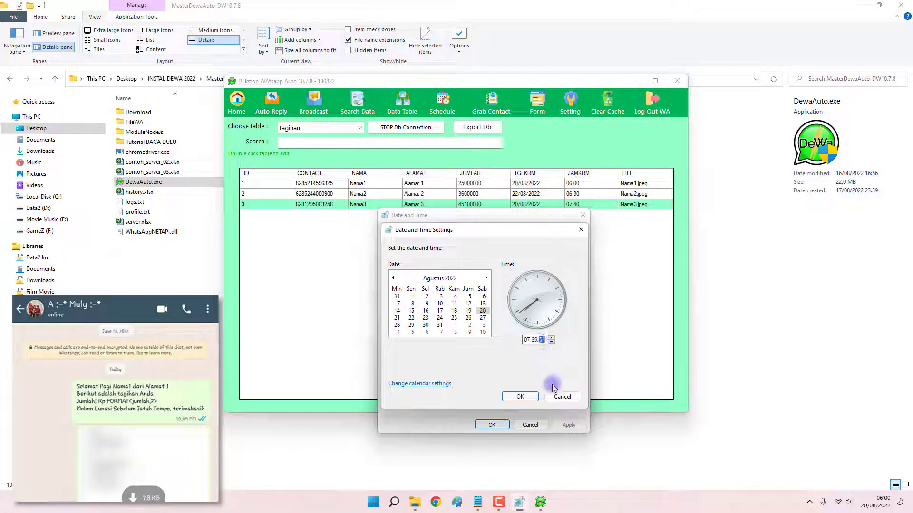
click(522, 397)
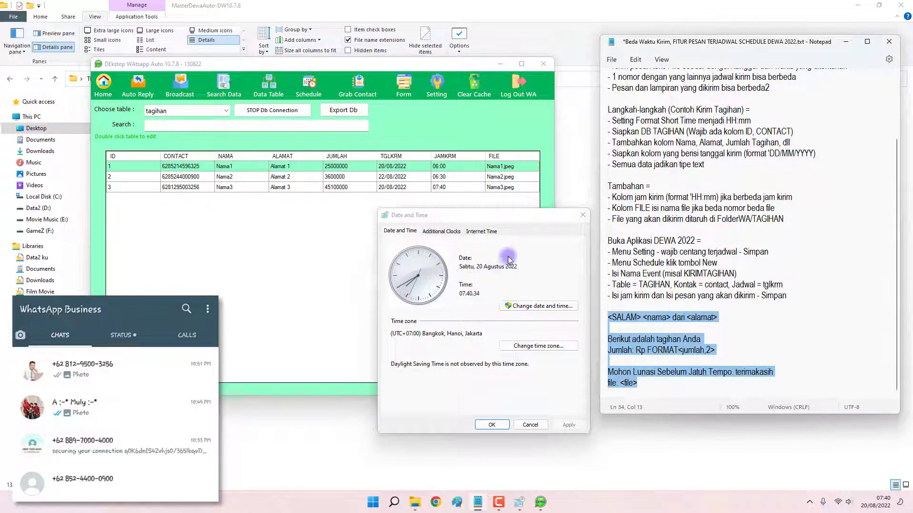
- Close the Date and Time window and move the DEWA window higher on the desktop
click(582, 216)
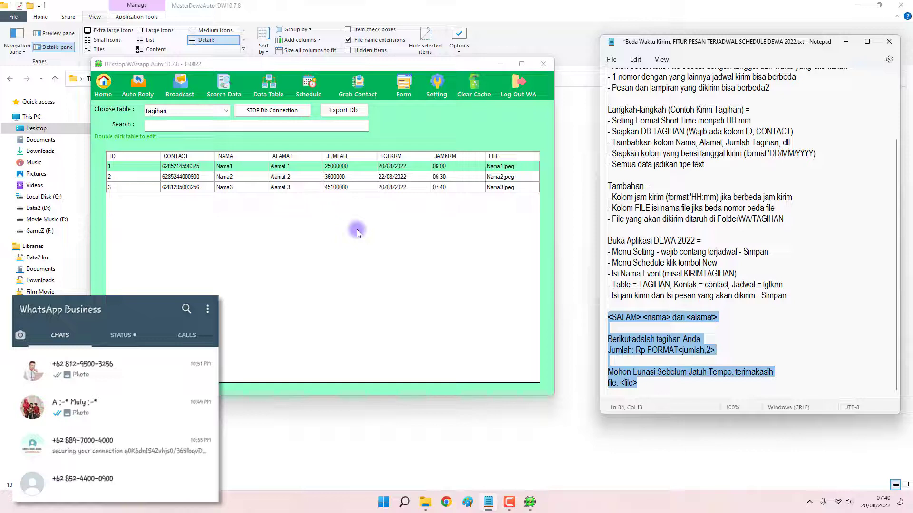
drag(317, 66, 292, 28)
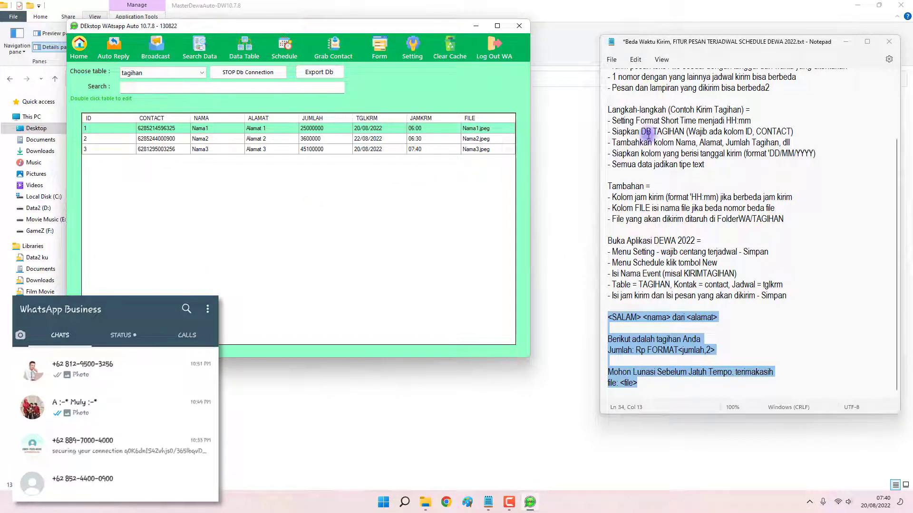